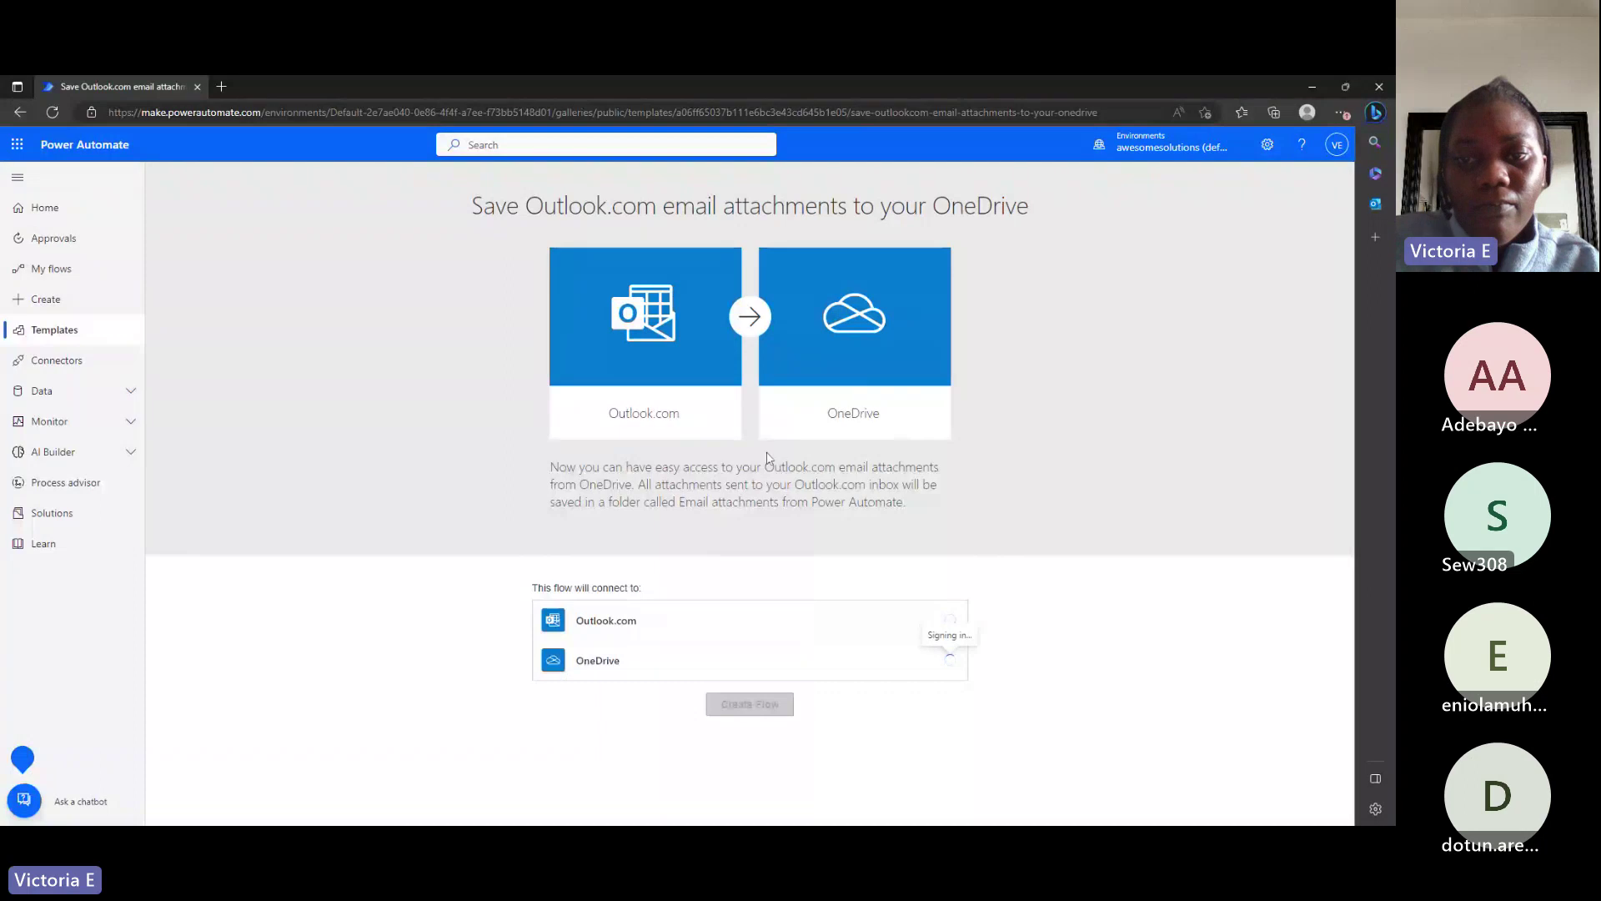
Search the template gallery for 'save office 365'.
click(90, 334)
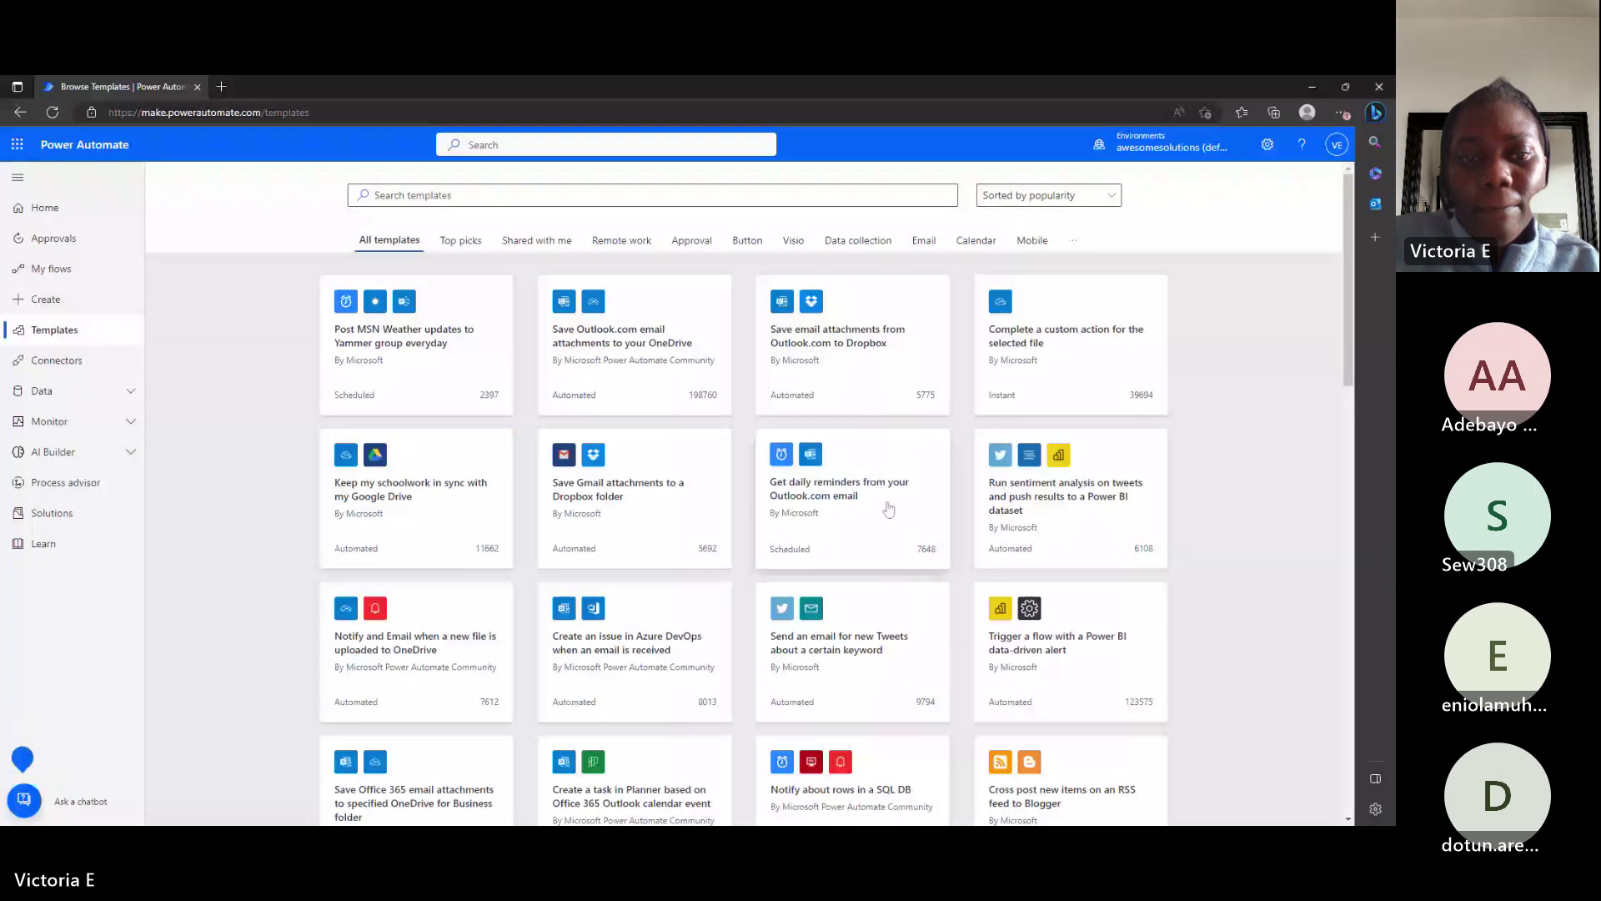
scroll(888, 534, down, 1)
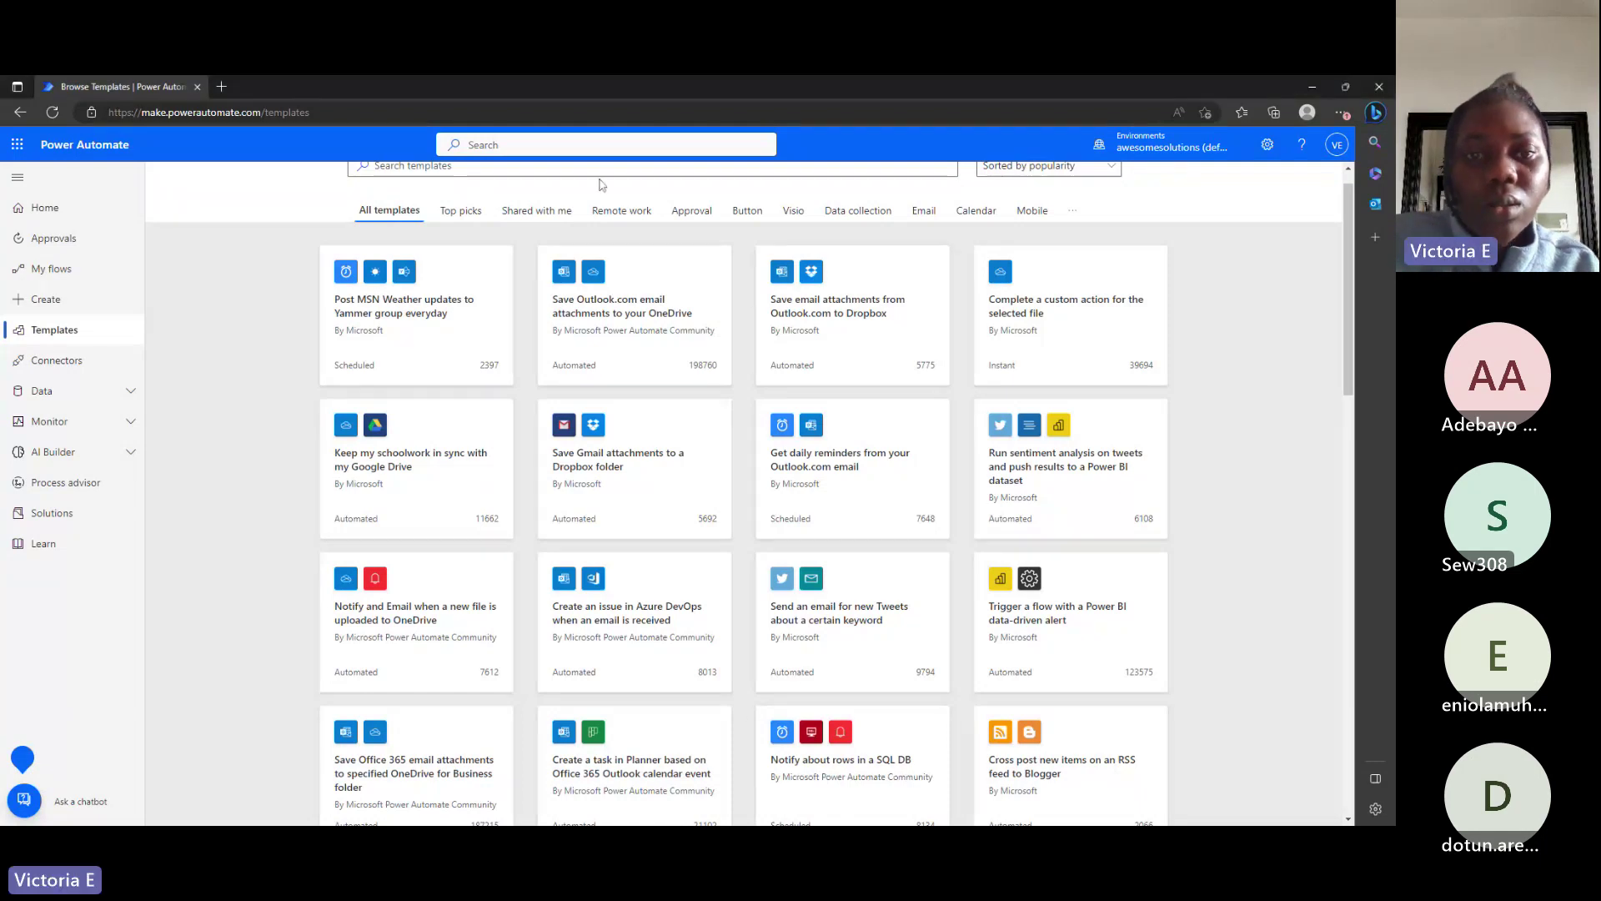
scroll(744, 492, up, 1)
click(500, 196)
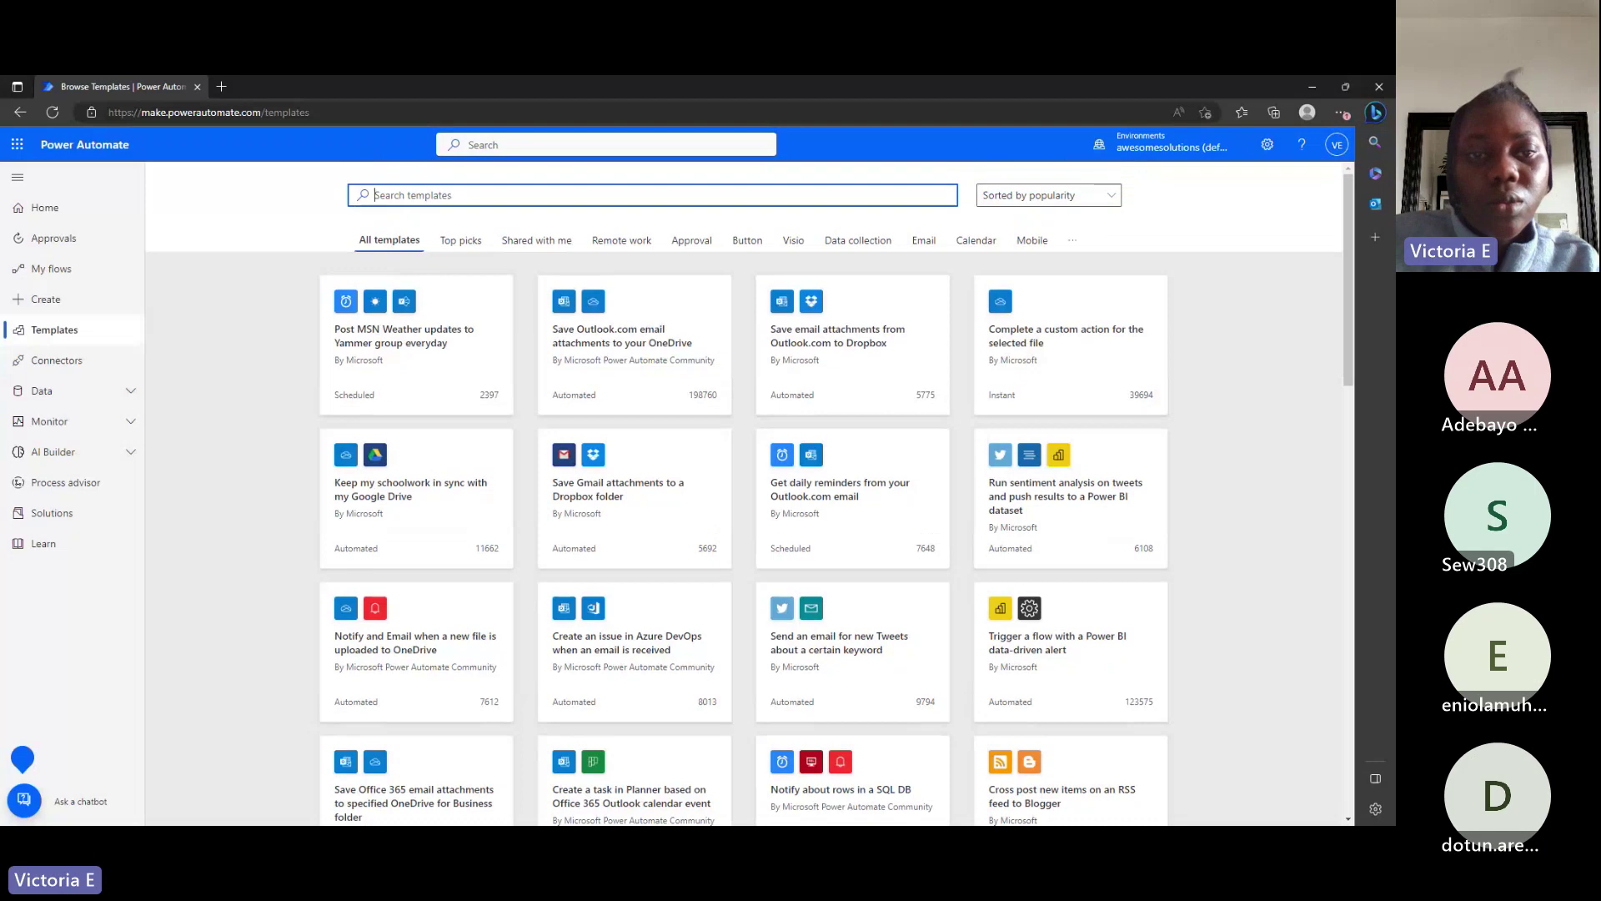
text(sav)
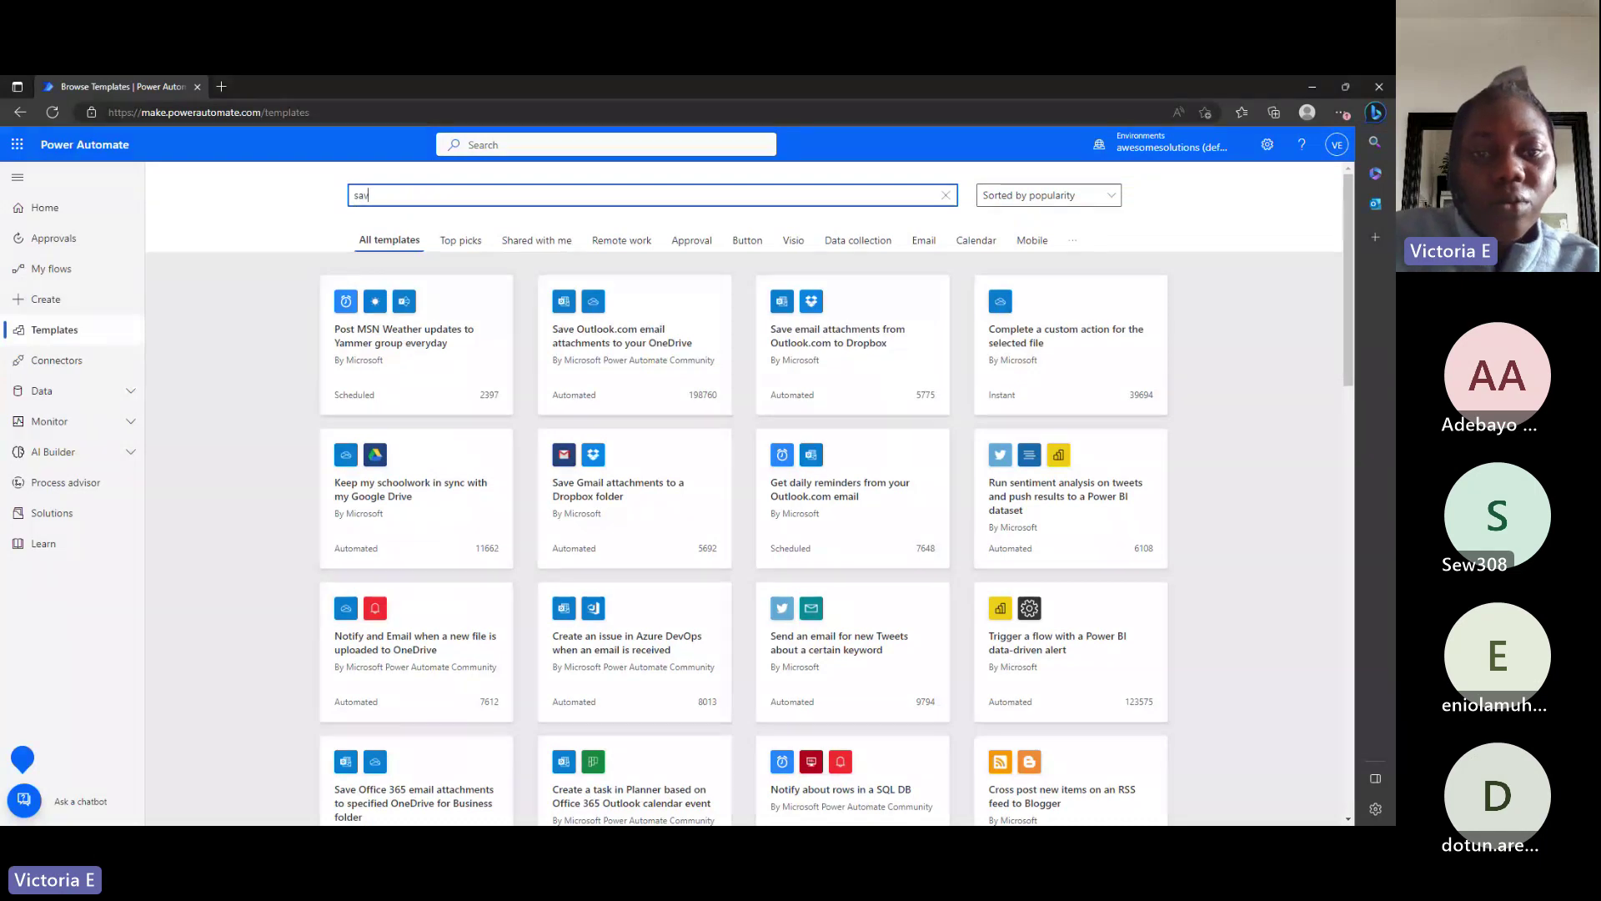
text(e office)
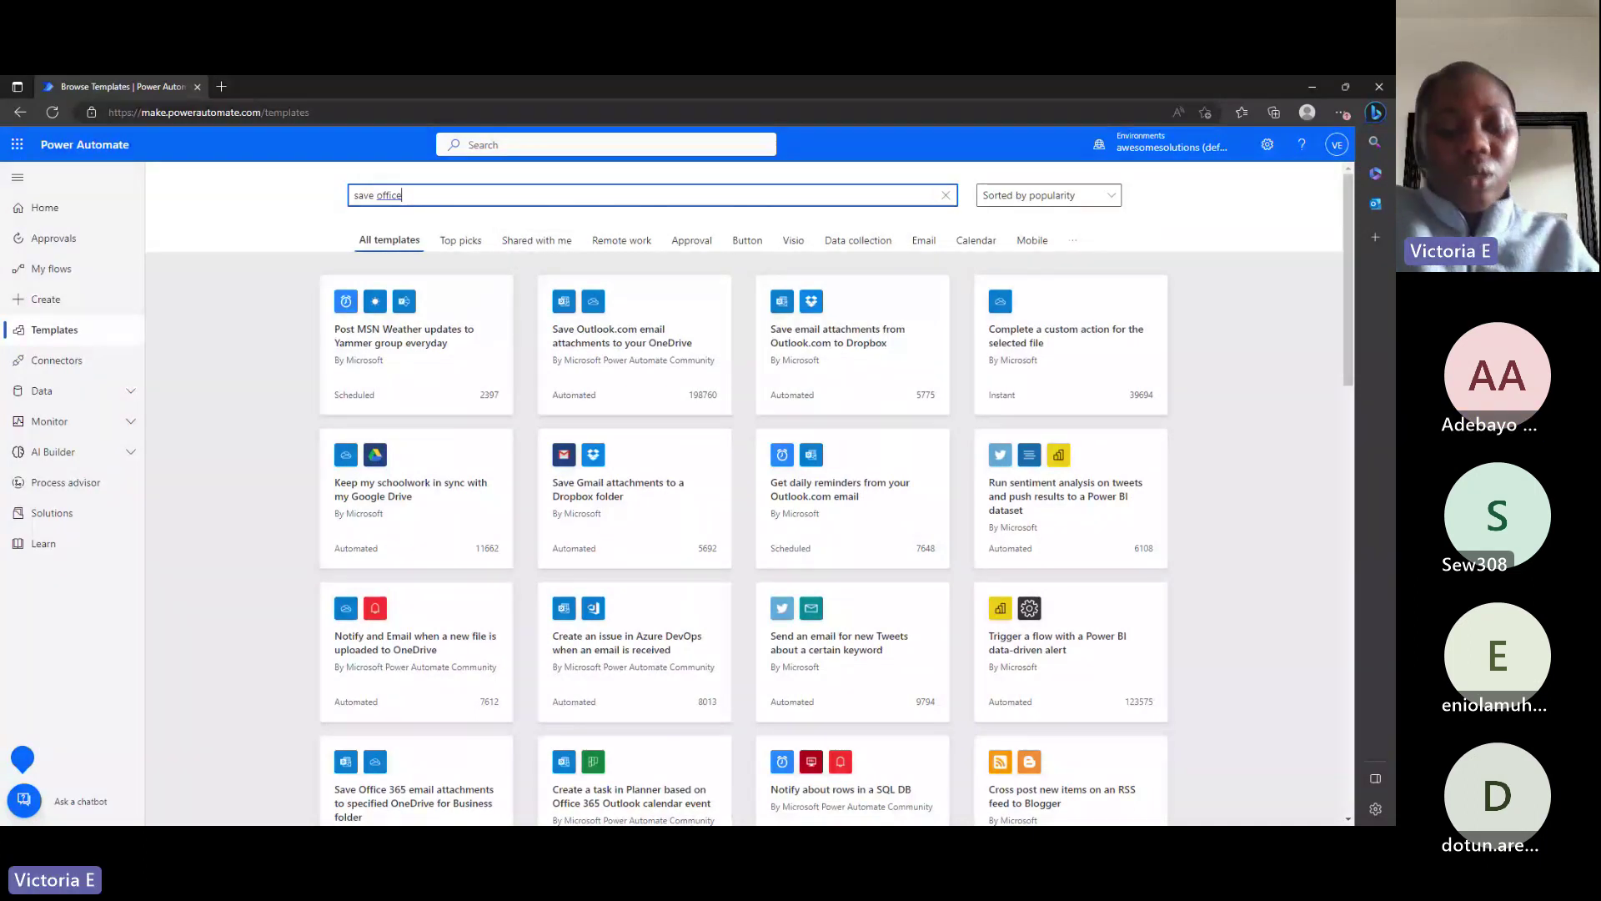
text(365)
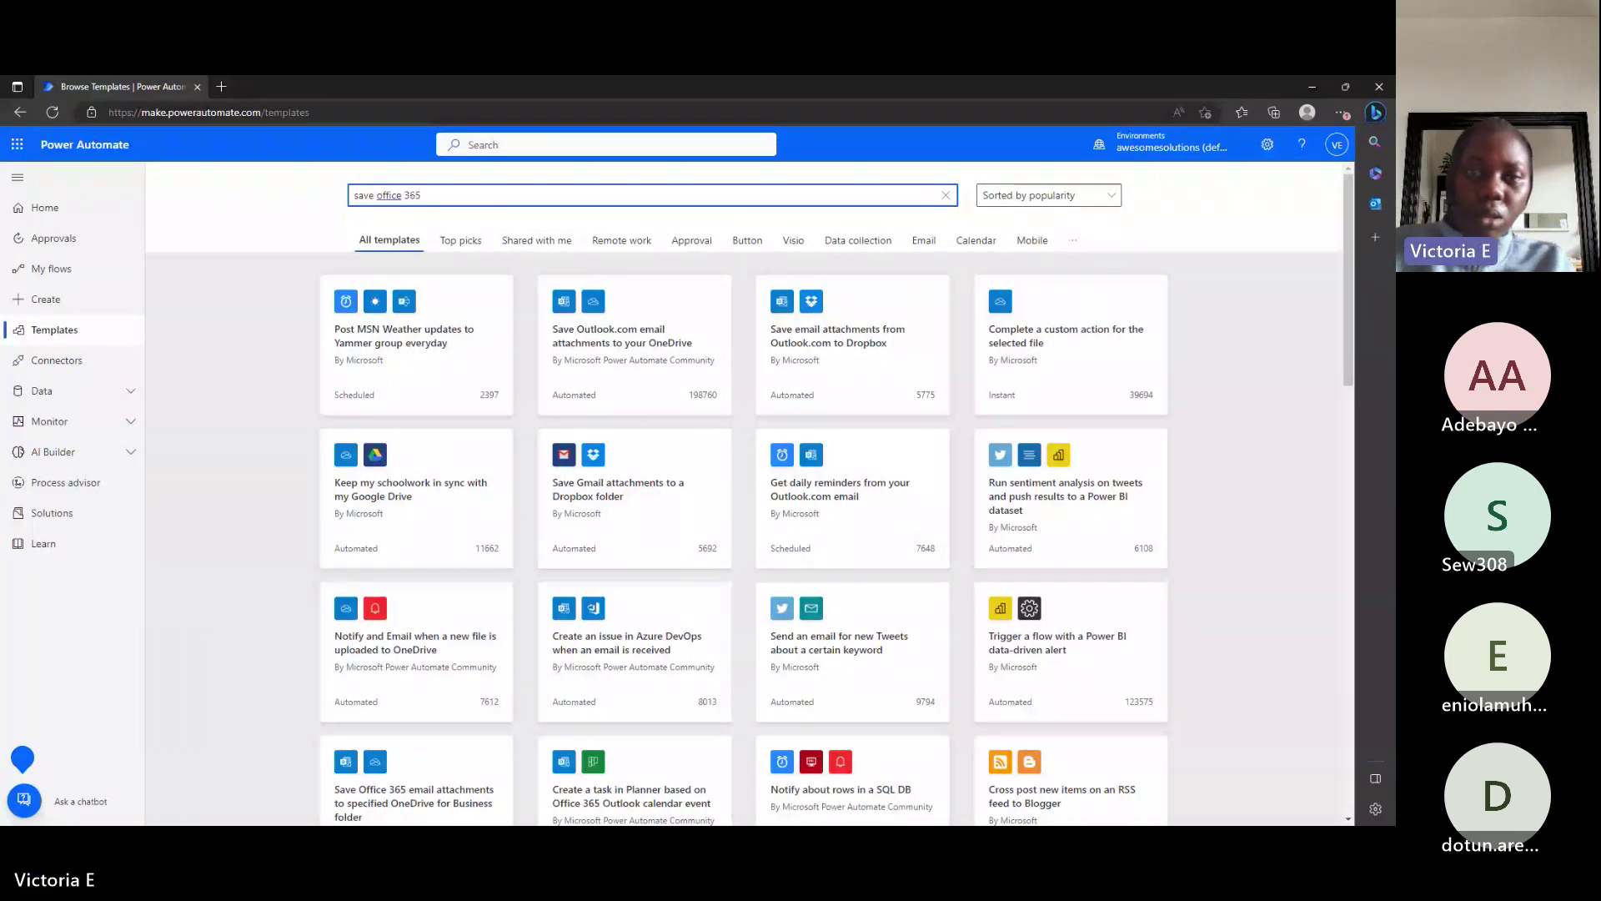
key(Return)
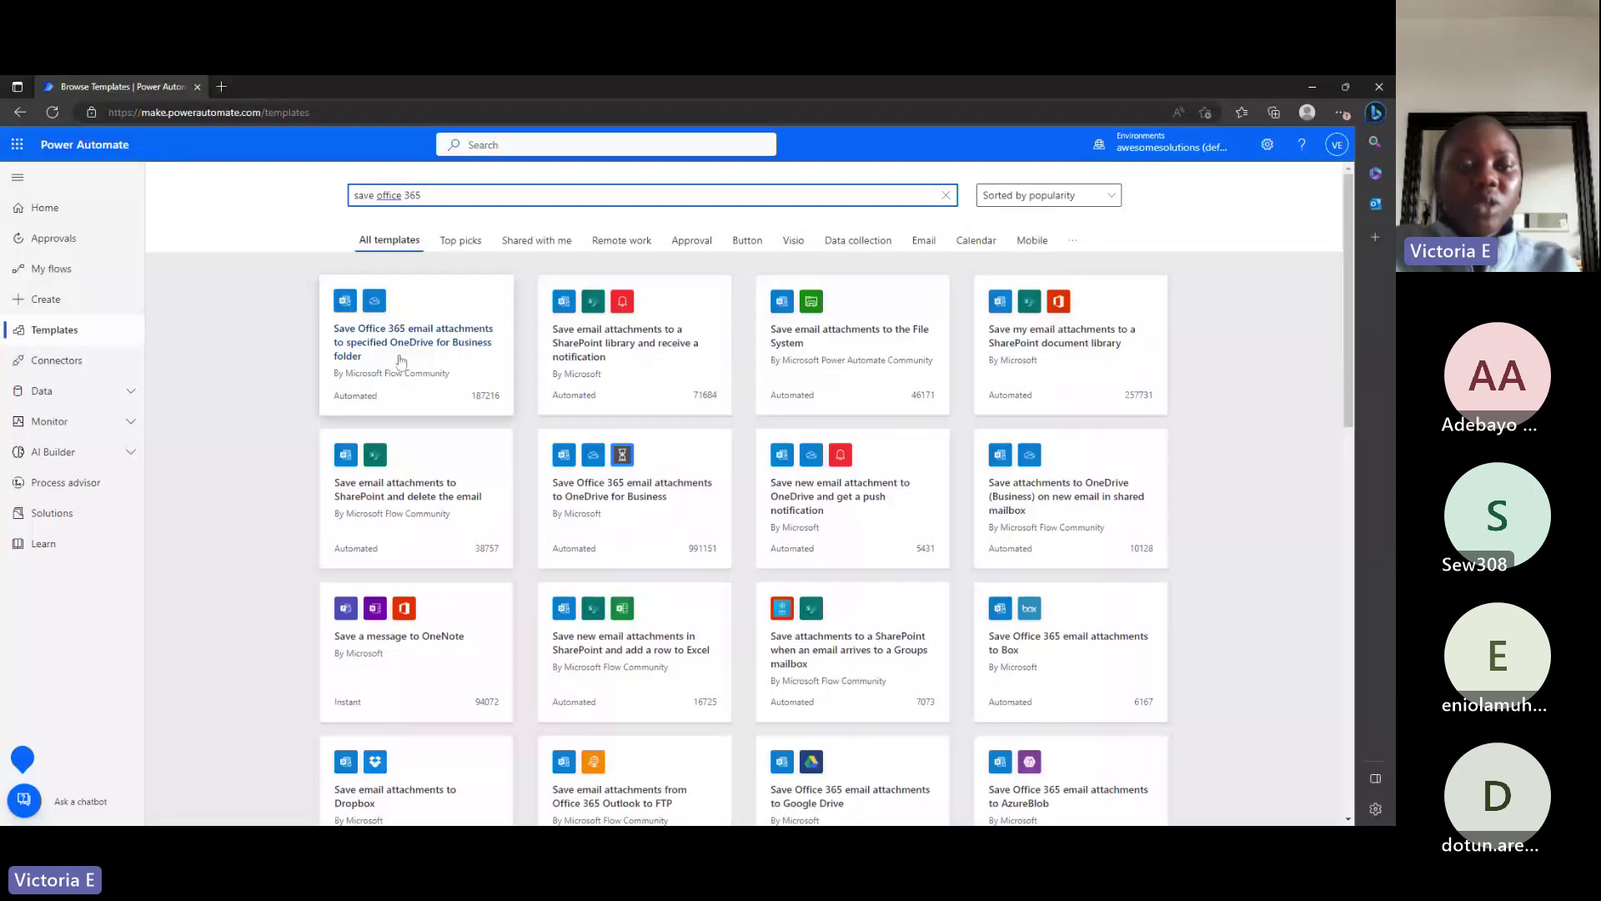
Start a flow from the Office 365 attachments-to-OneDrive for Business template, filtering From to the sender's e-mail address.
click(479, 345)
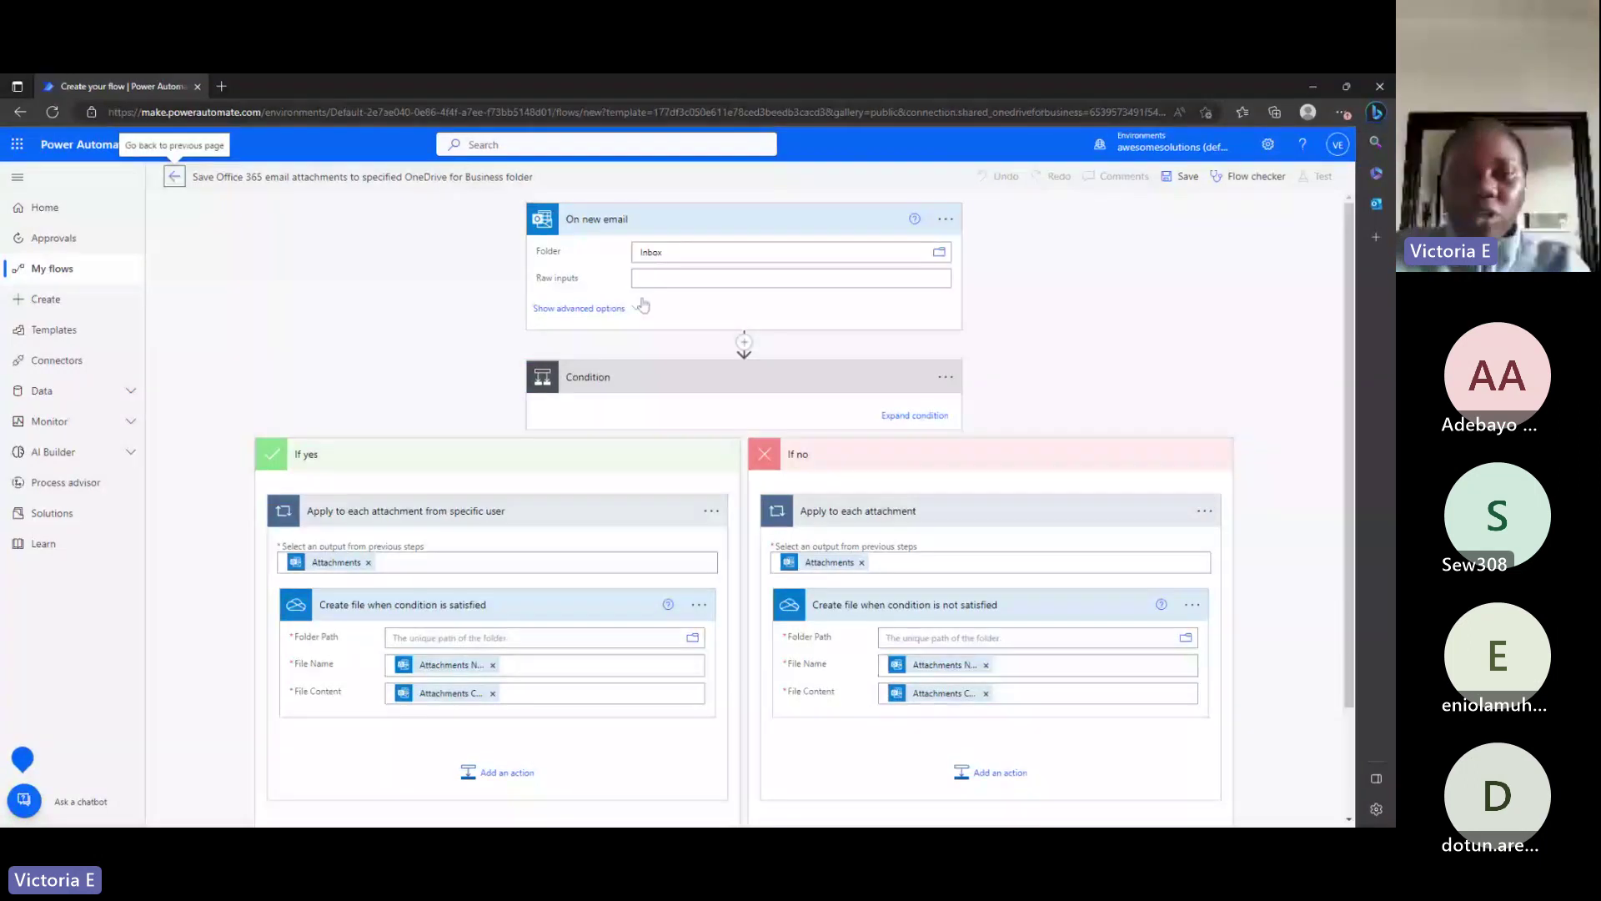
click(579, 309)
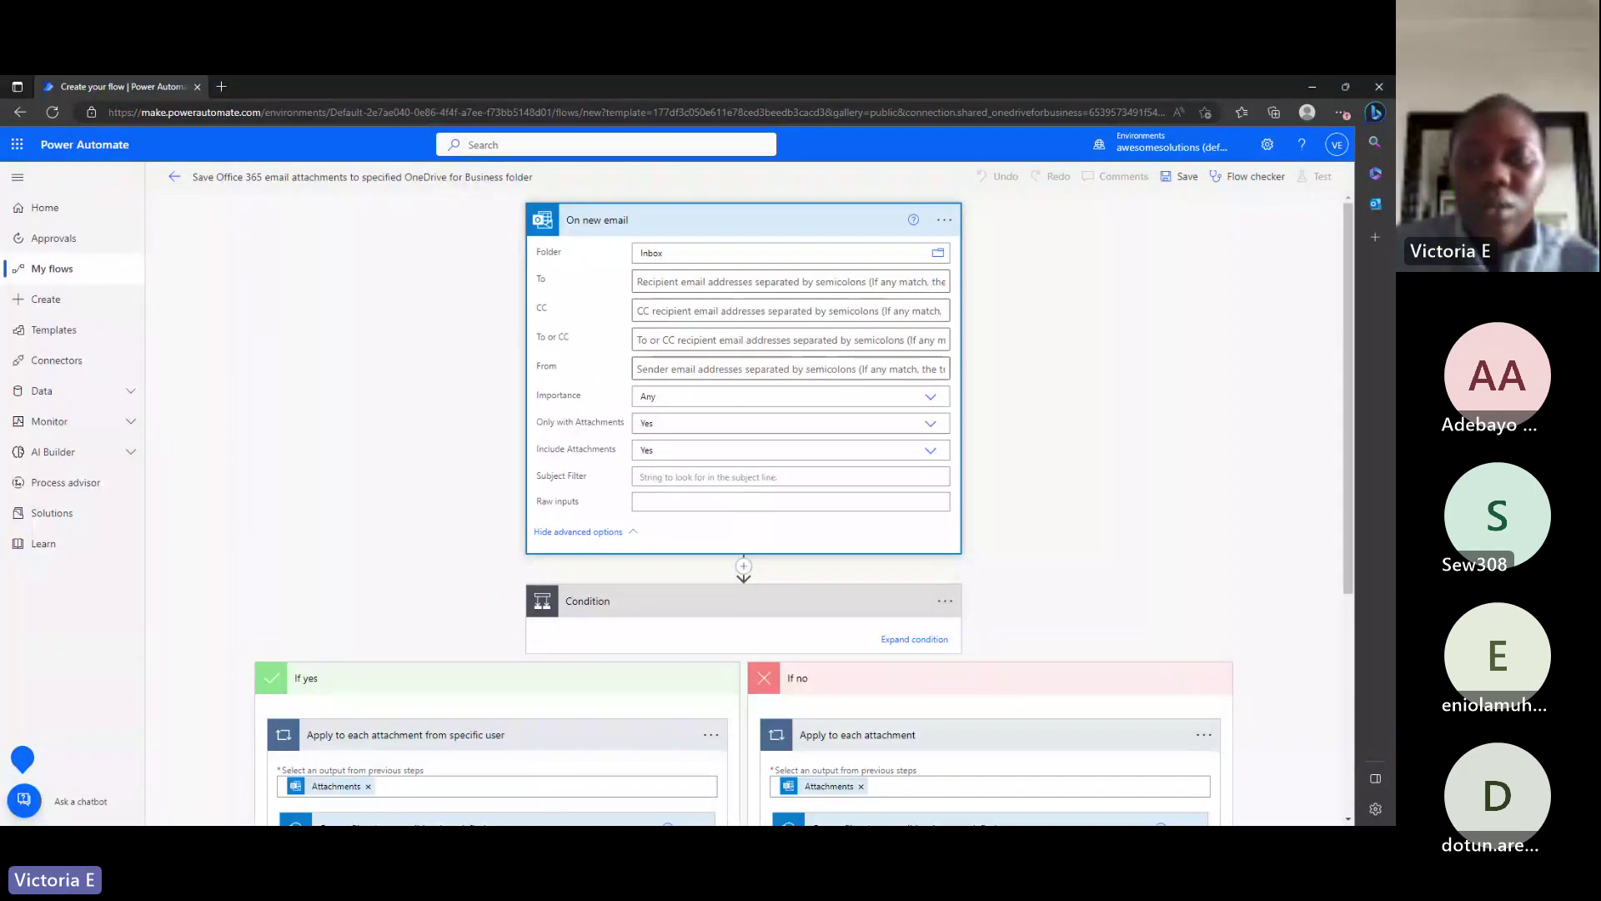
click(637, 369)
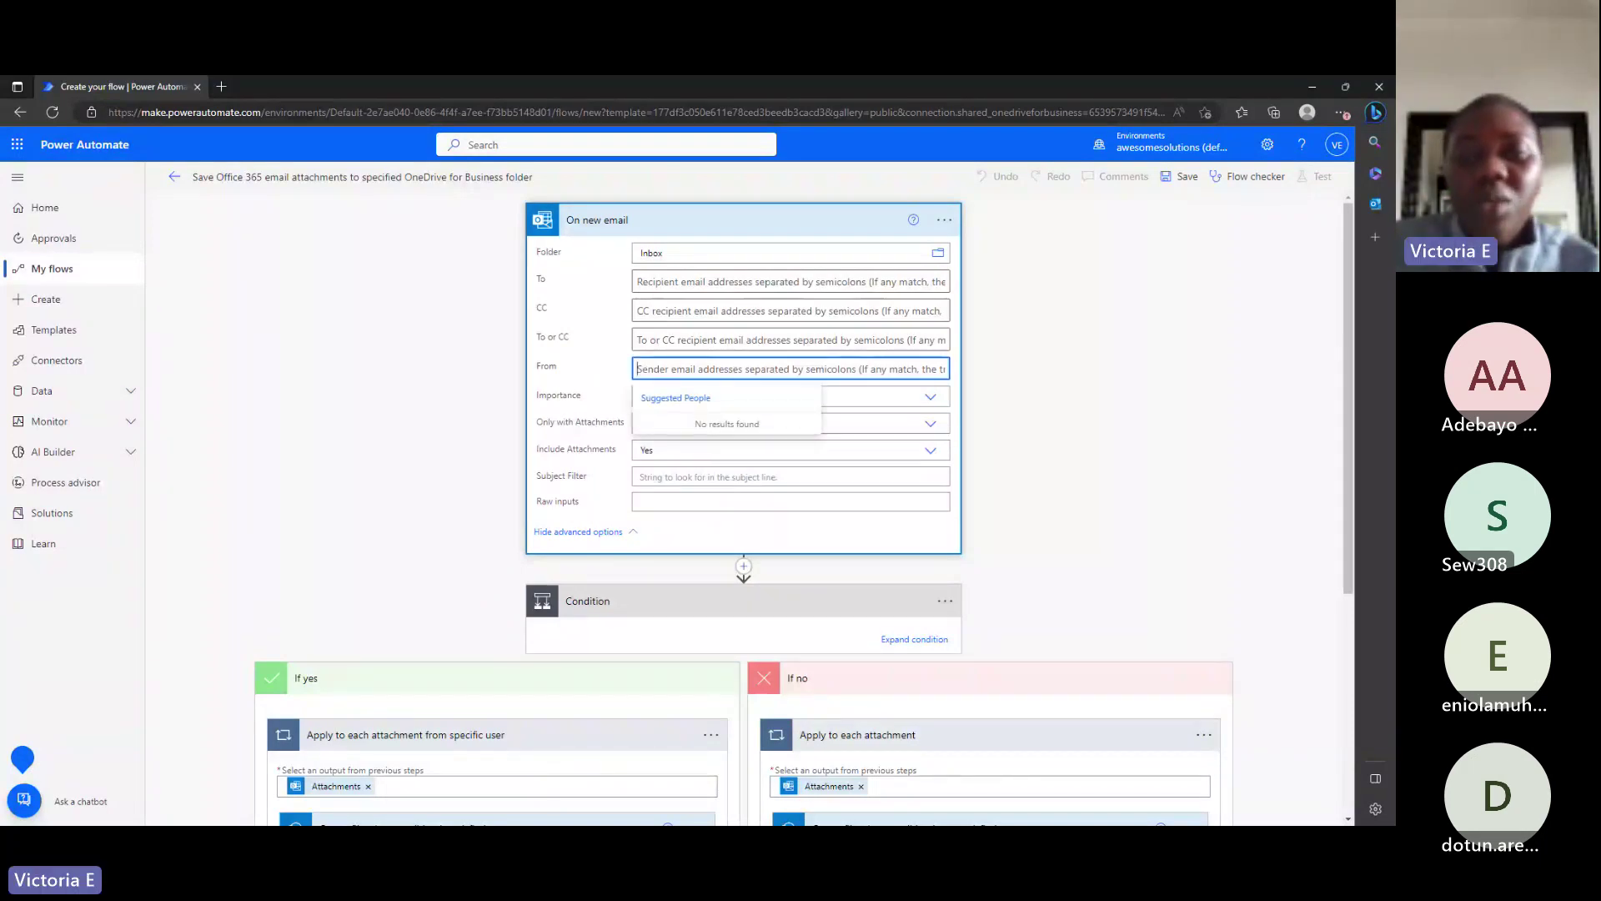
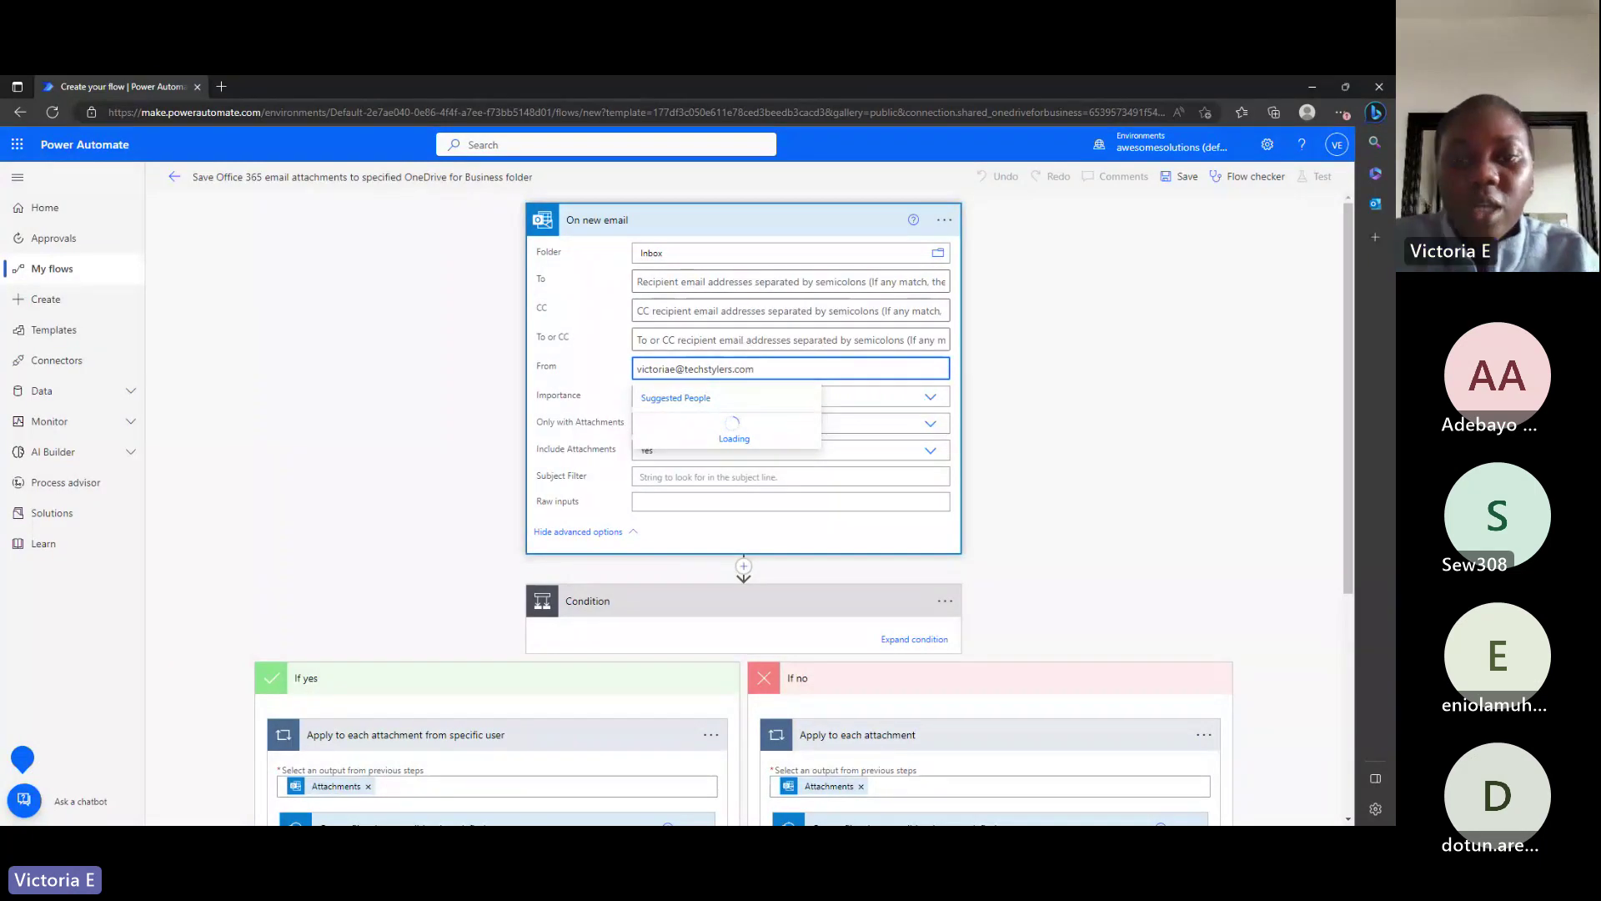
click(997, 408)
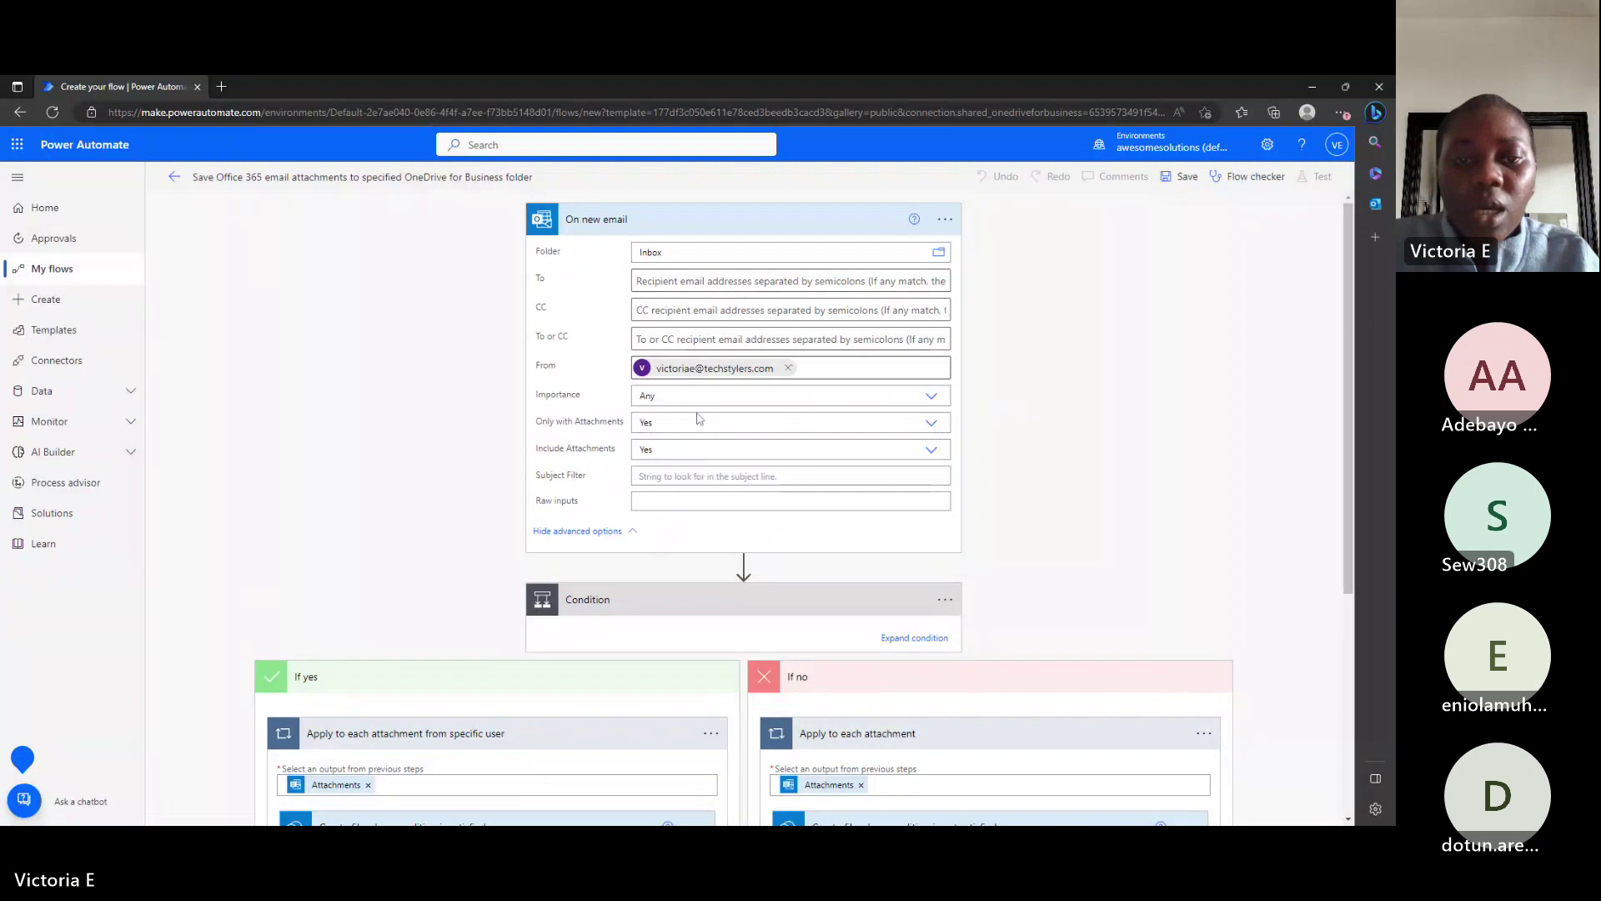
scroll(664, 546, down, 1)
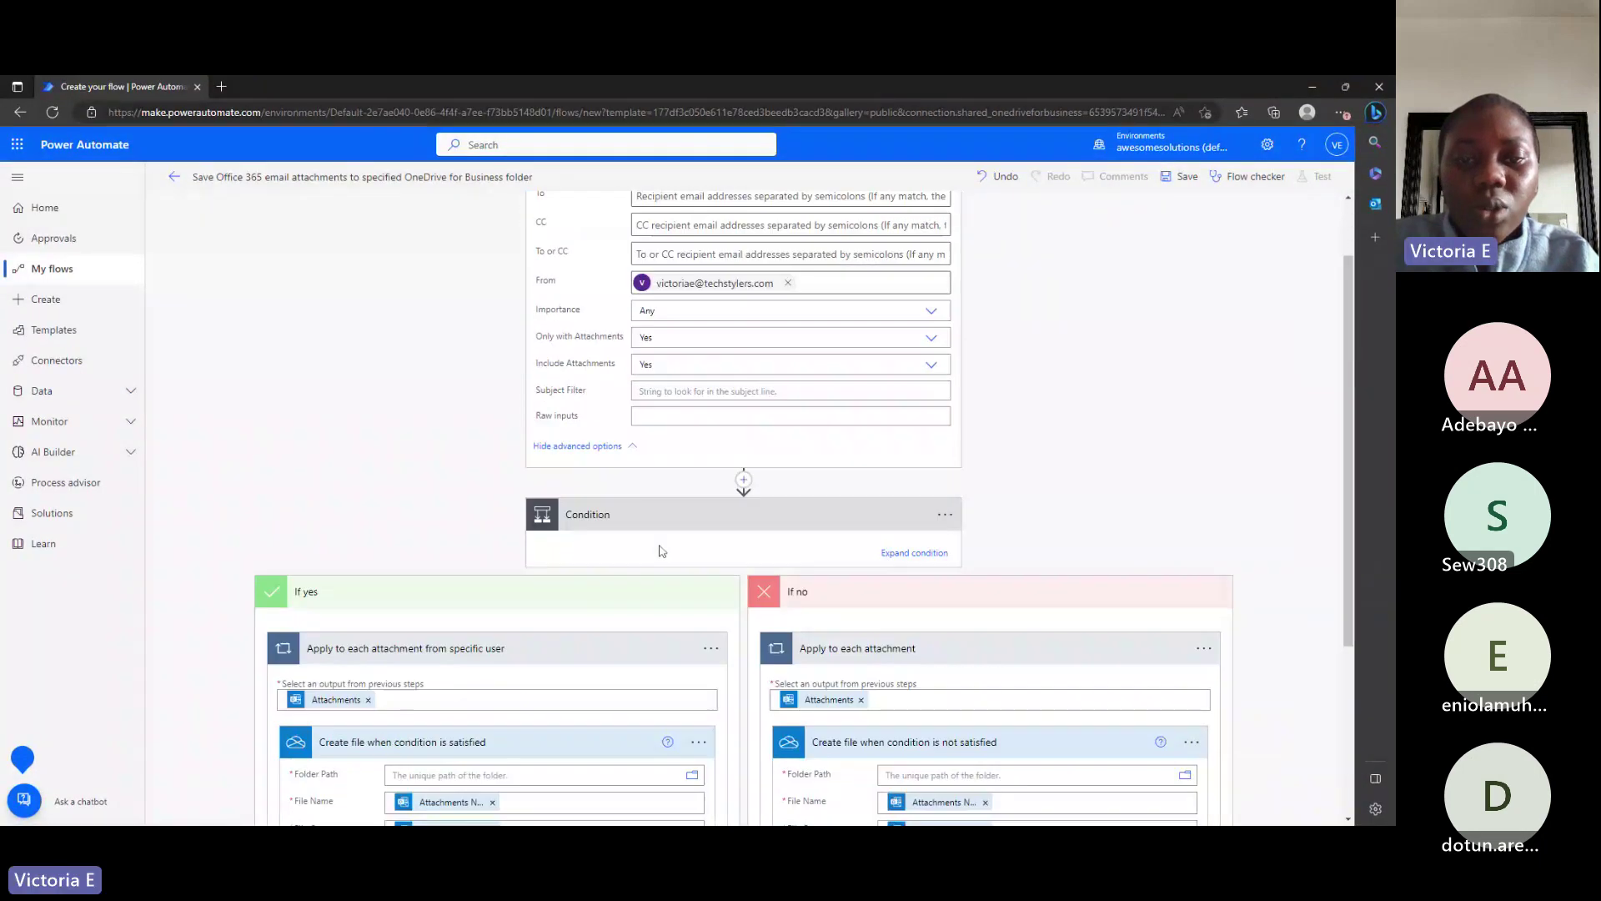
scroll(661, 550, down, 1)
Expand the Condition and make 'From contains' compare against the sender's user name.
click(897, 439)
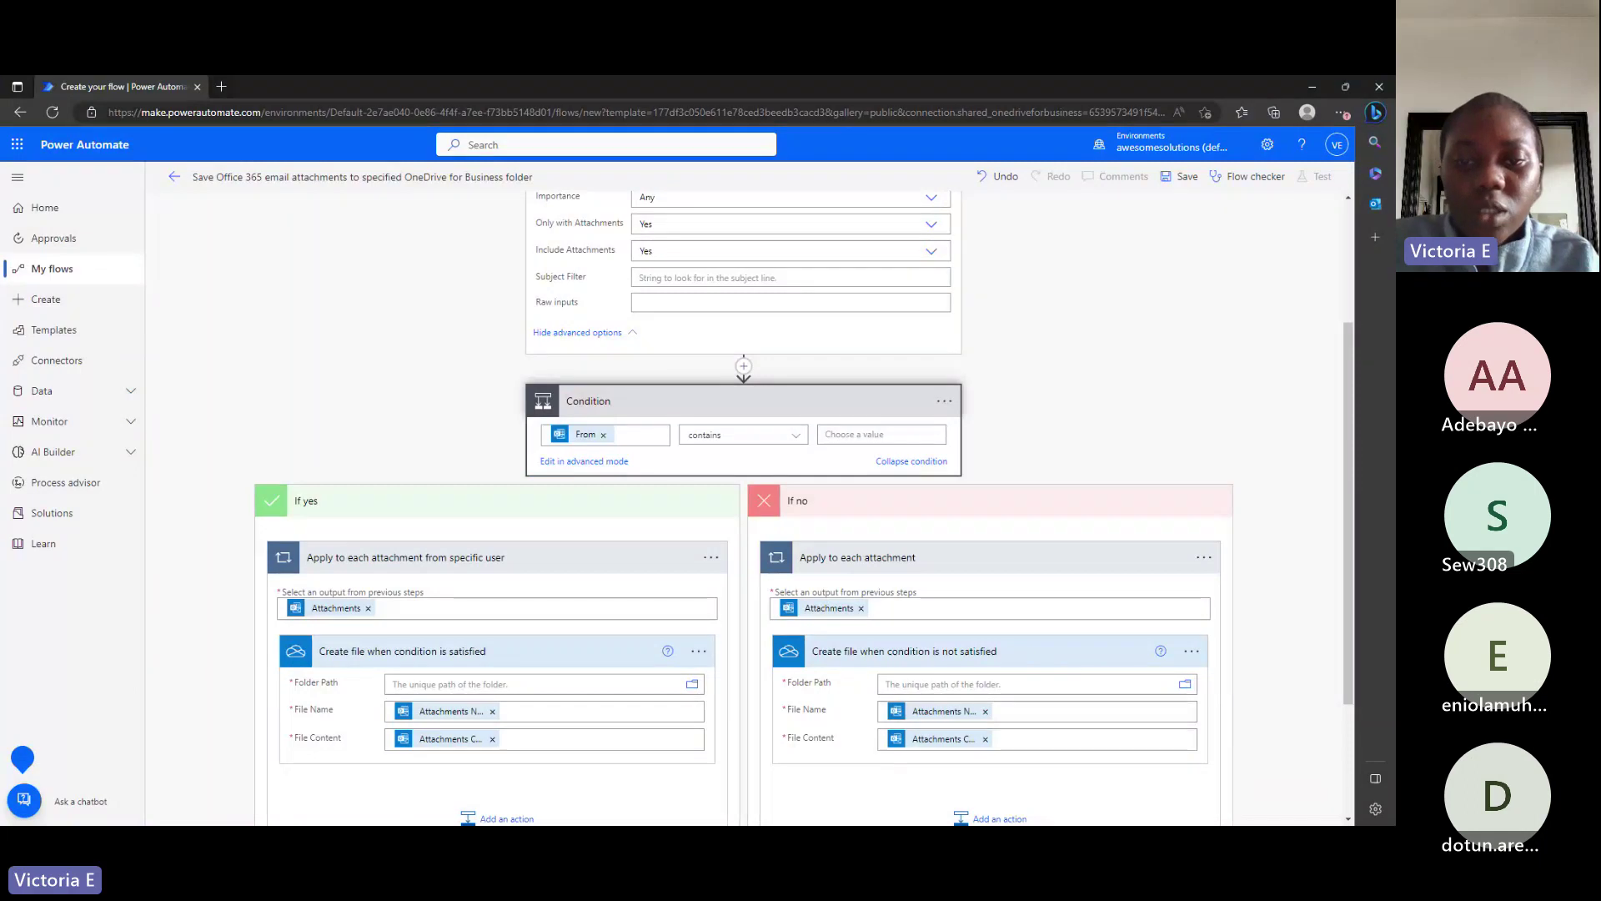
click(876, 434)
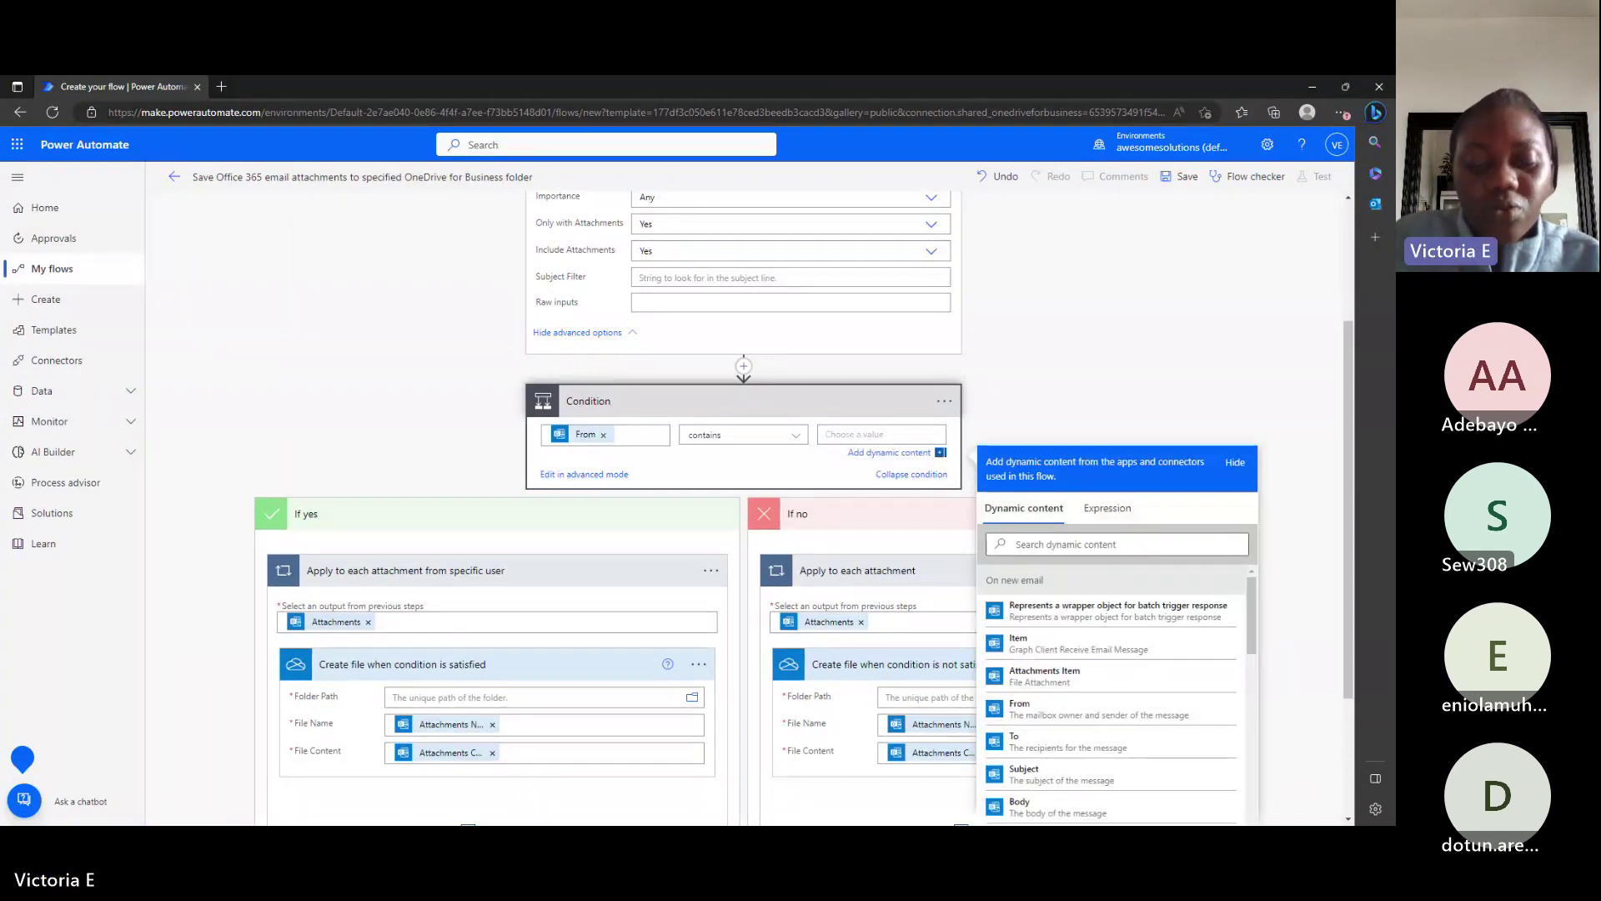
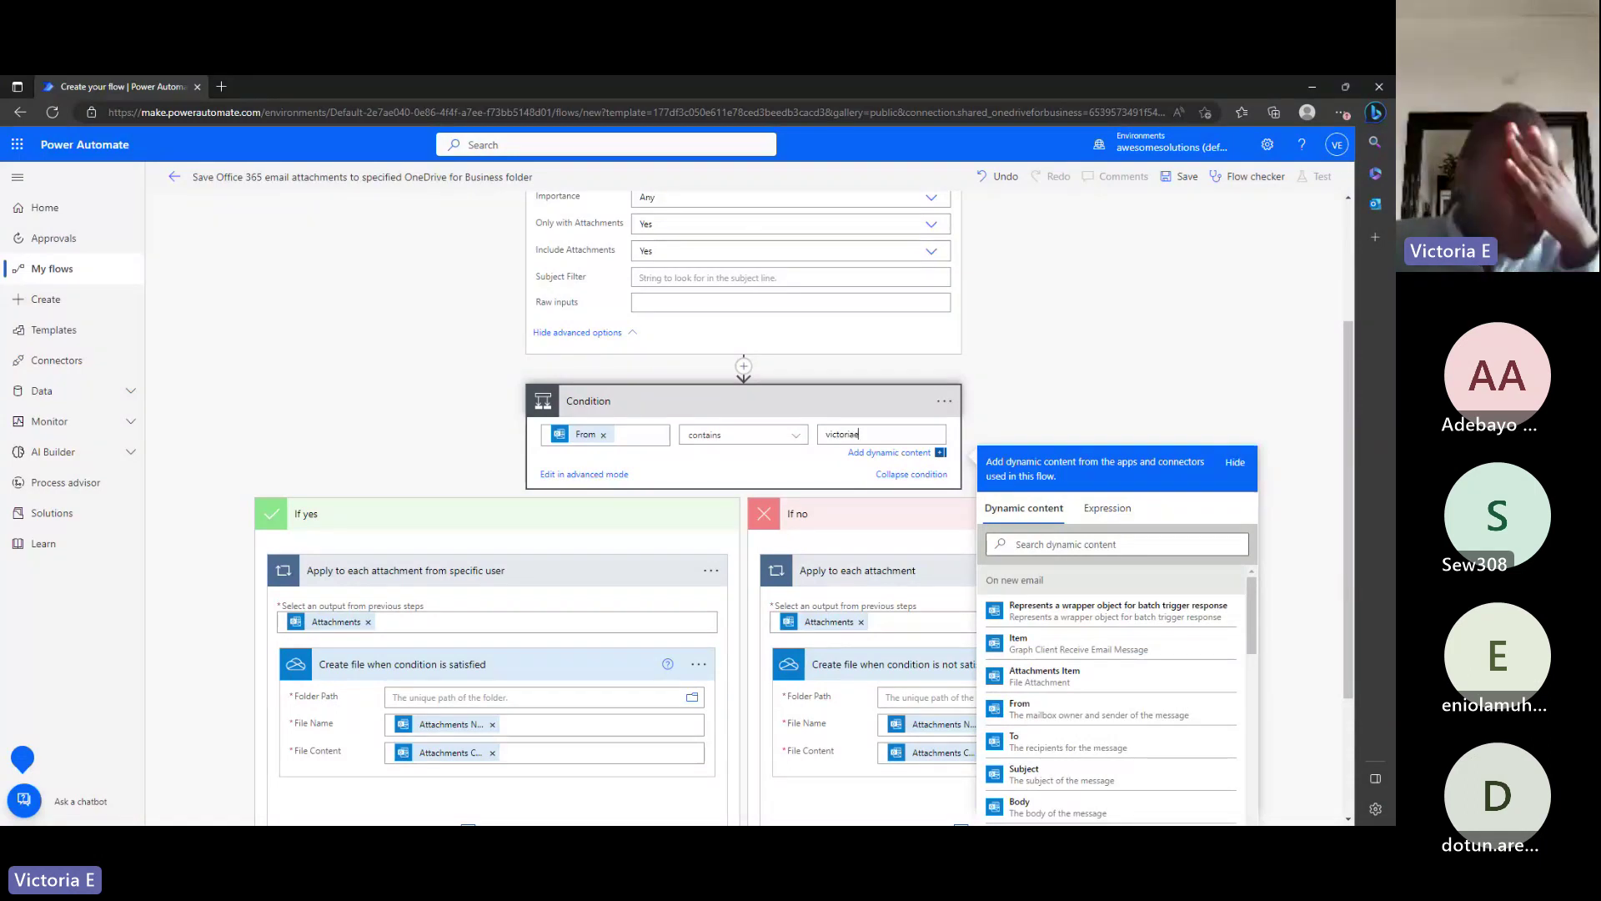
scroll(780, 425, down, 1)
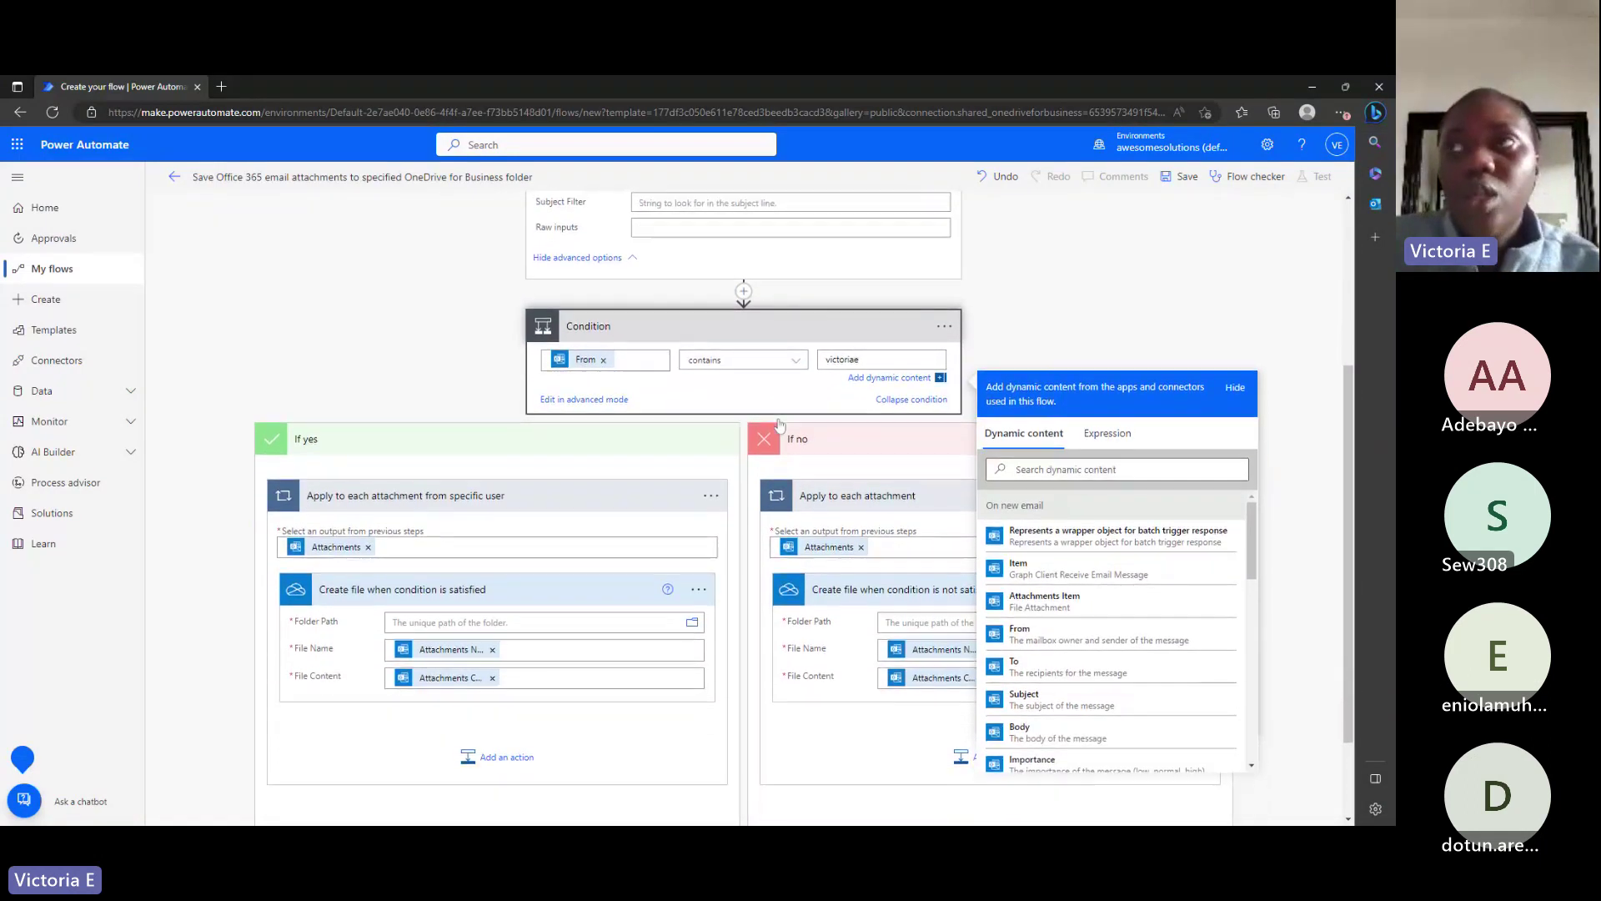
scroll(779, 425, down, 1)
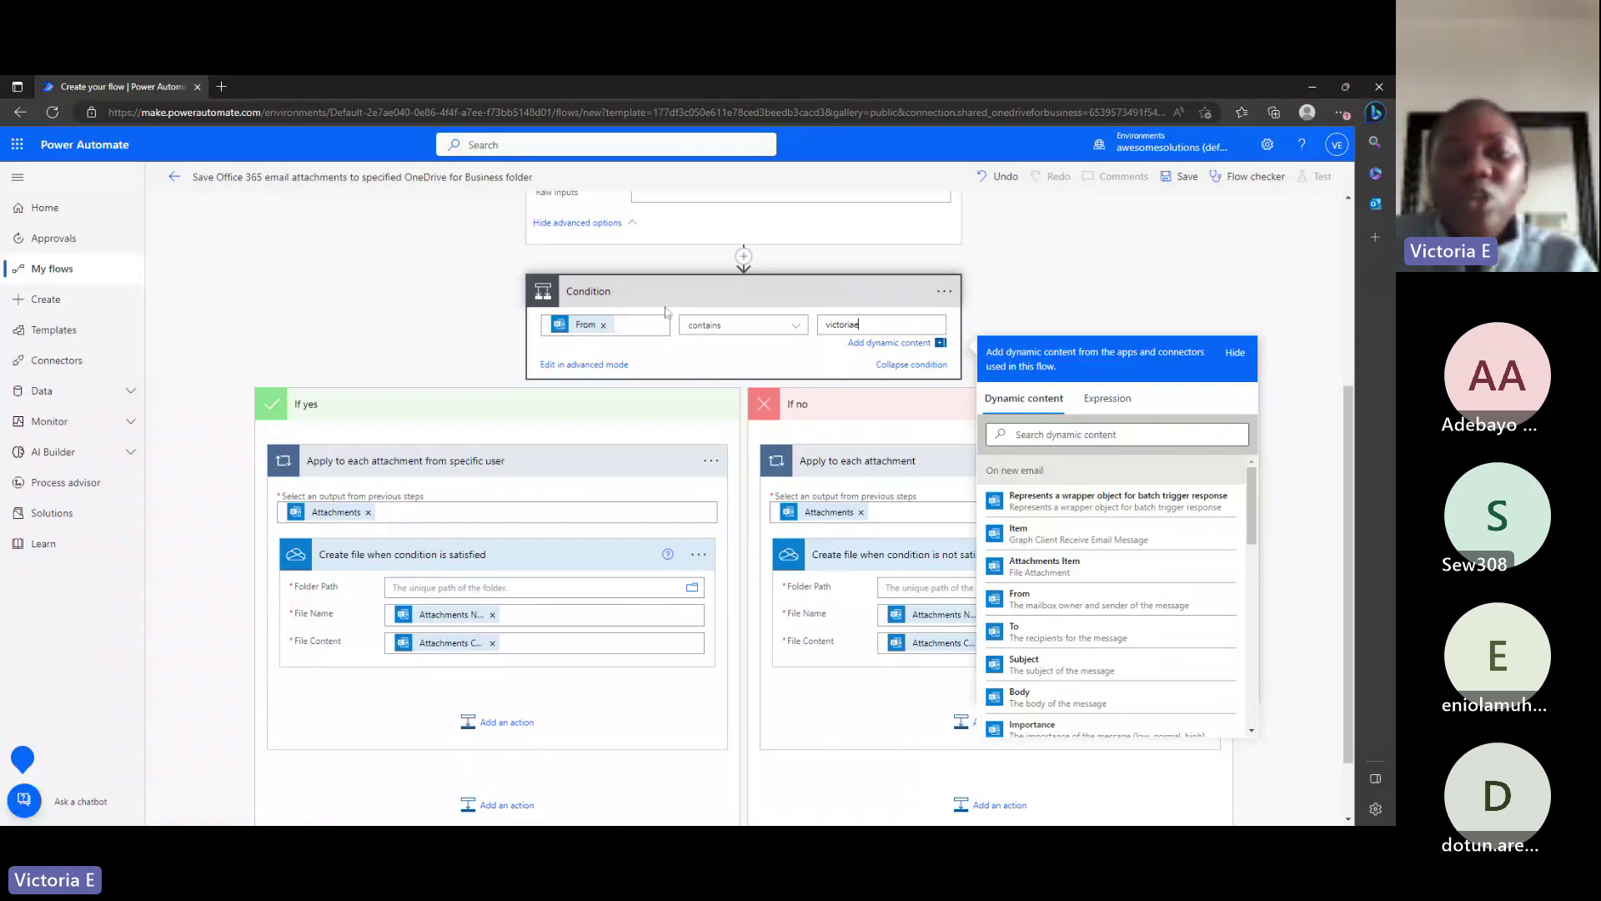
scroll(803, 508, down, 1)
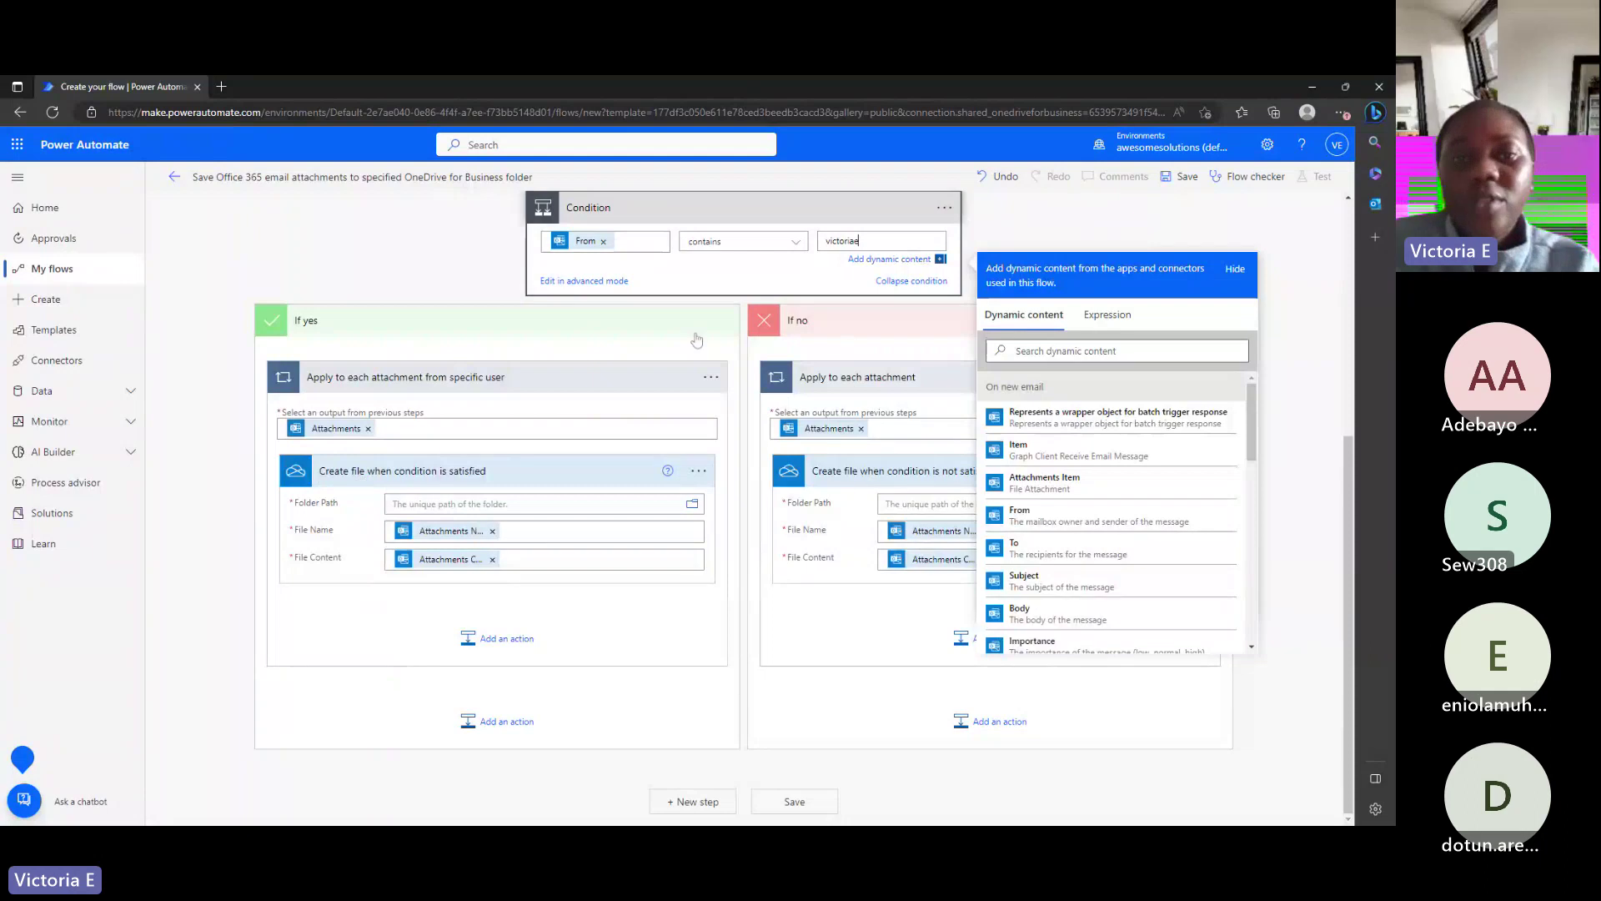
scroll(697, 339, up, 5)
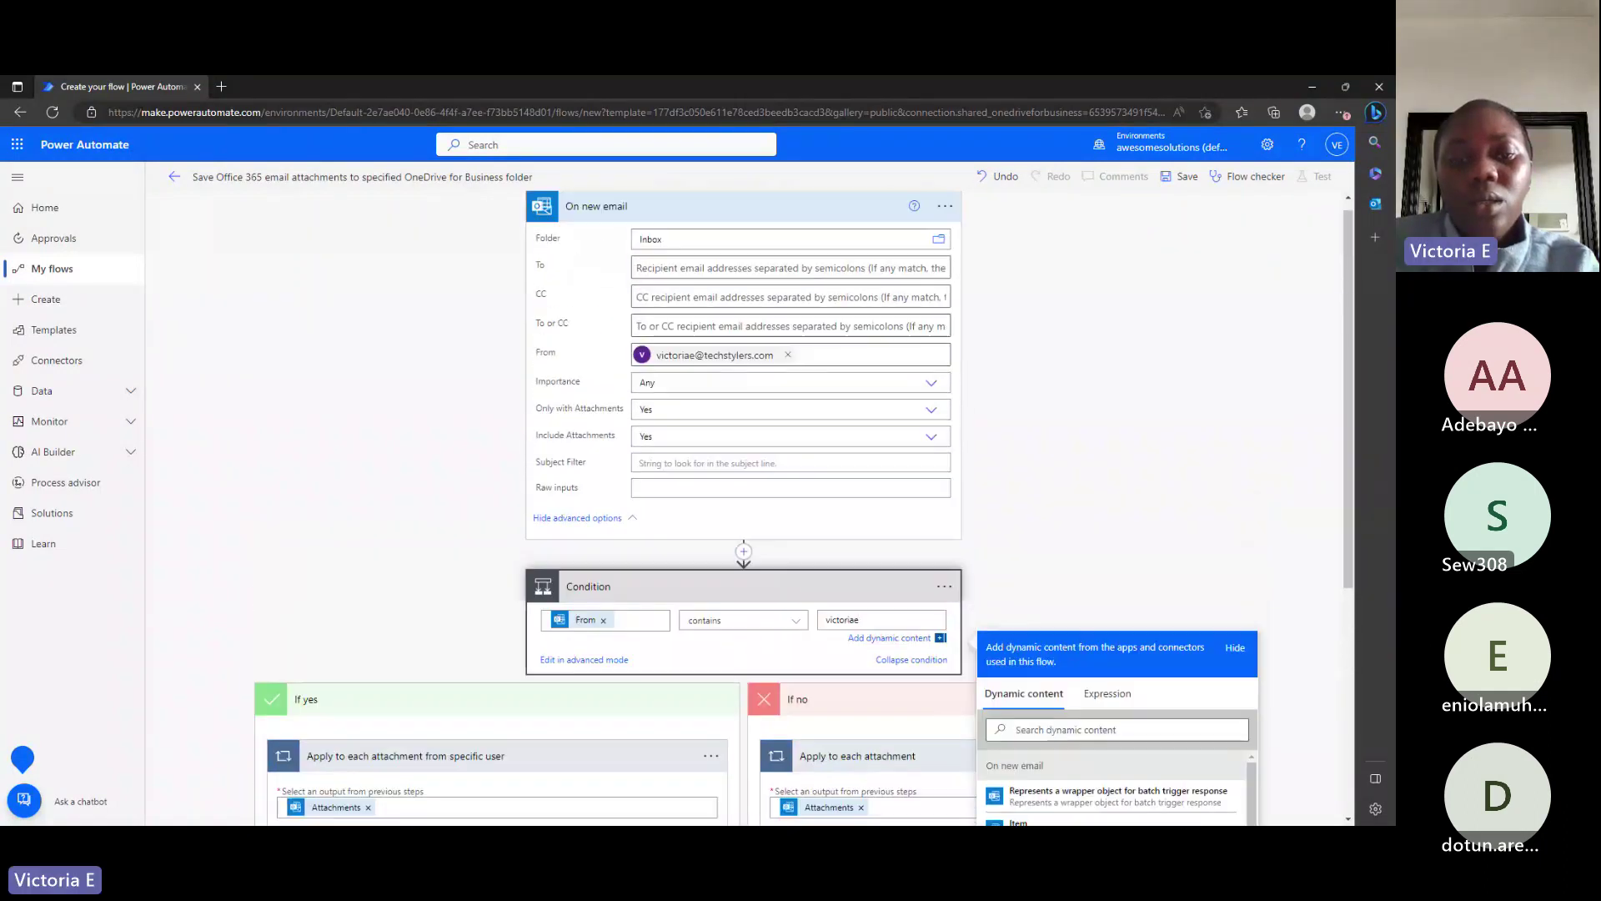
scroll(780, 417, down, 5)
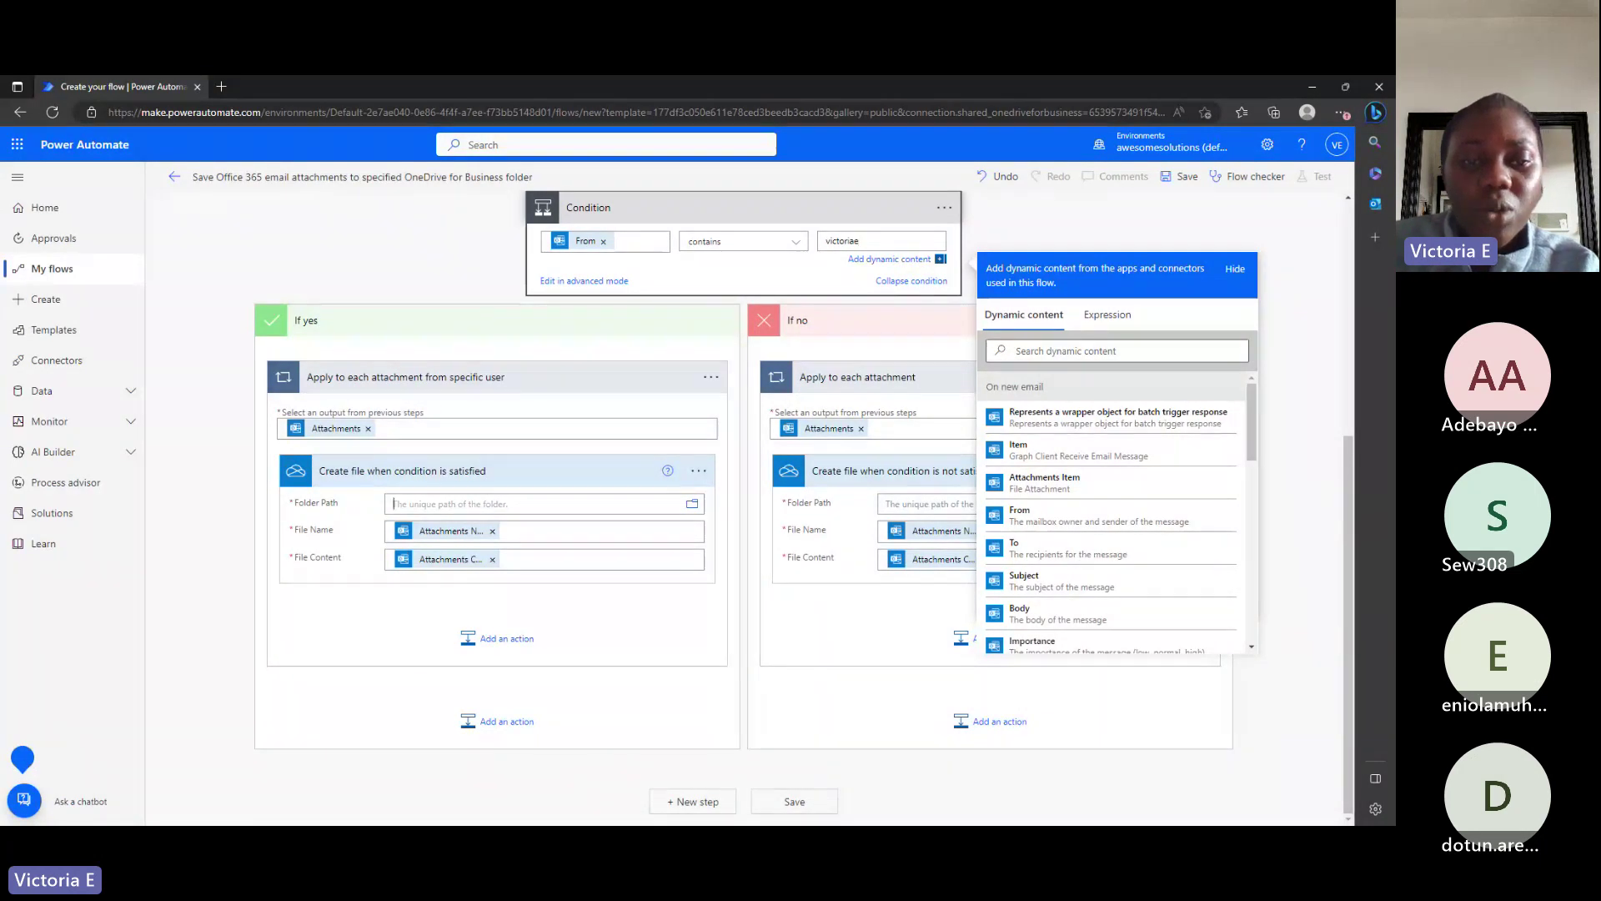
Set the If yes Create file folder path to the OneDrive root (/).
click(394, 504)
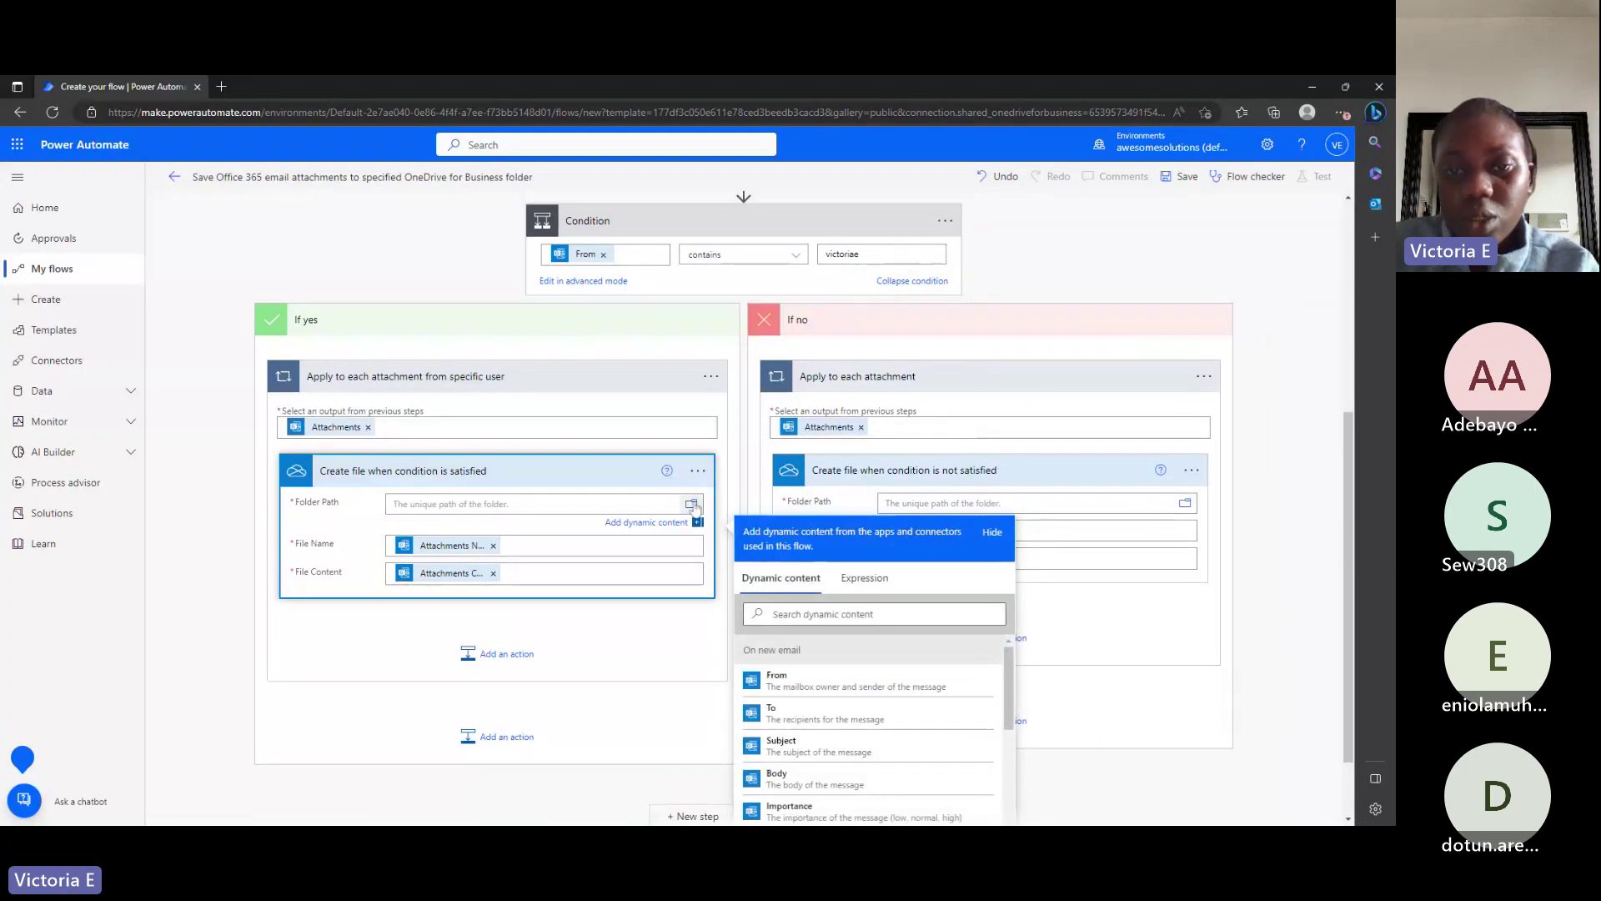
click(692, 505)
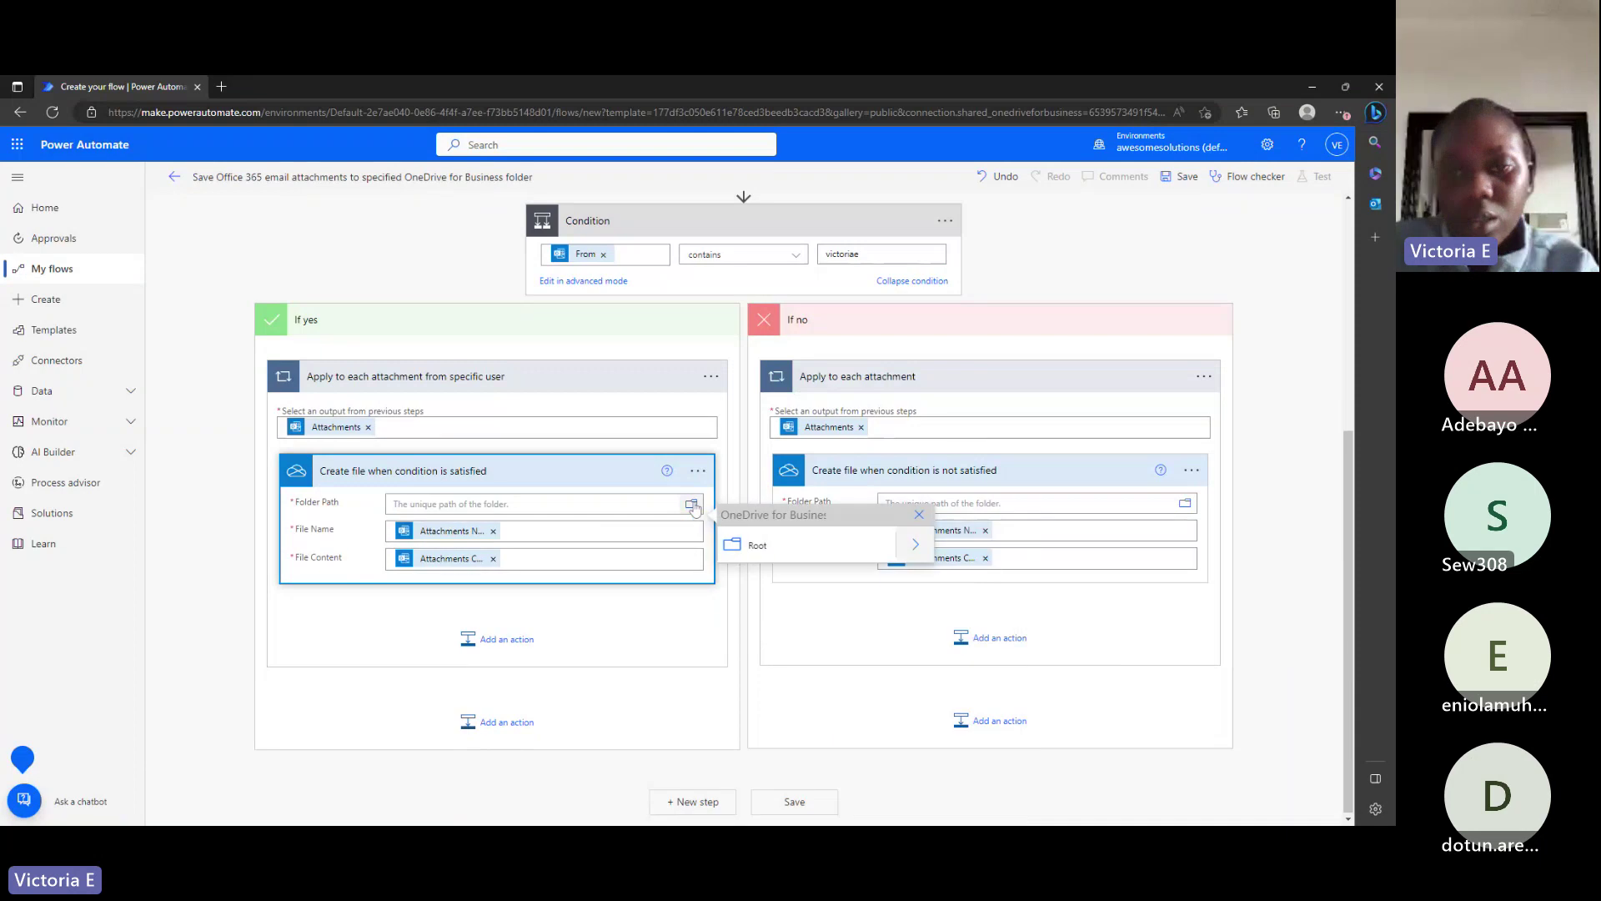
click(917, 546)
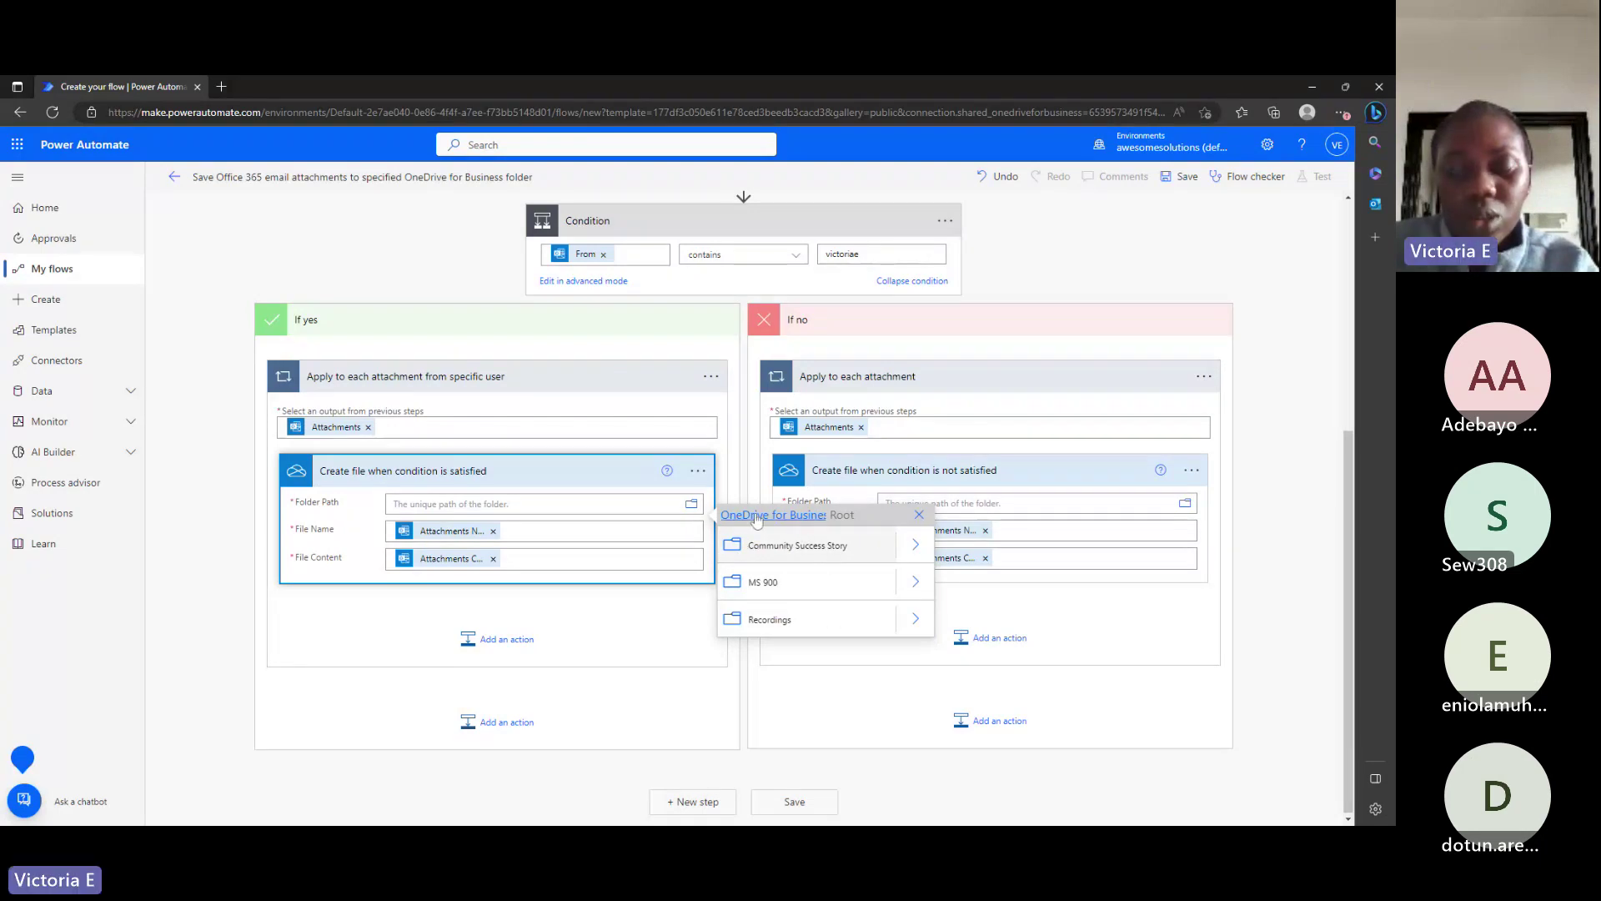
click(692, 504)
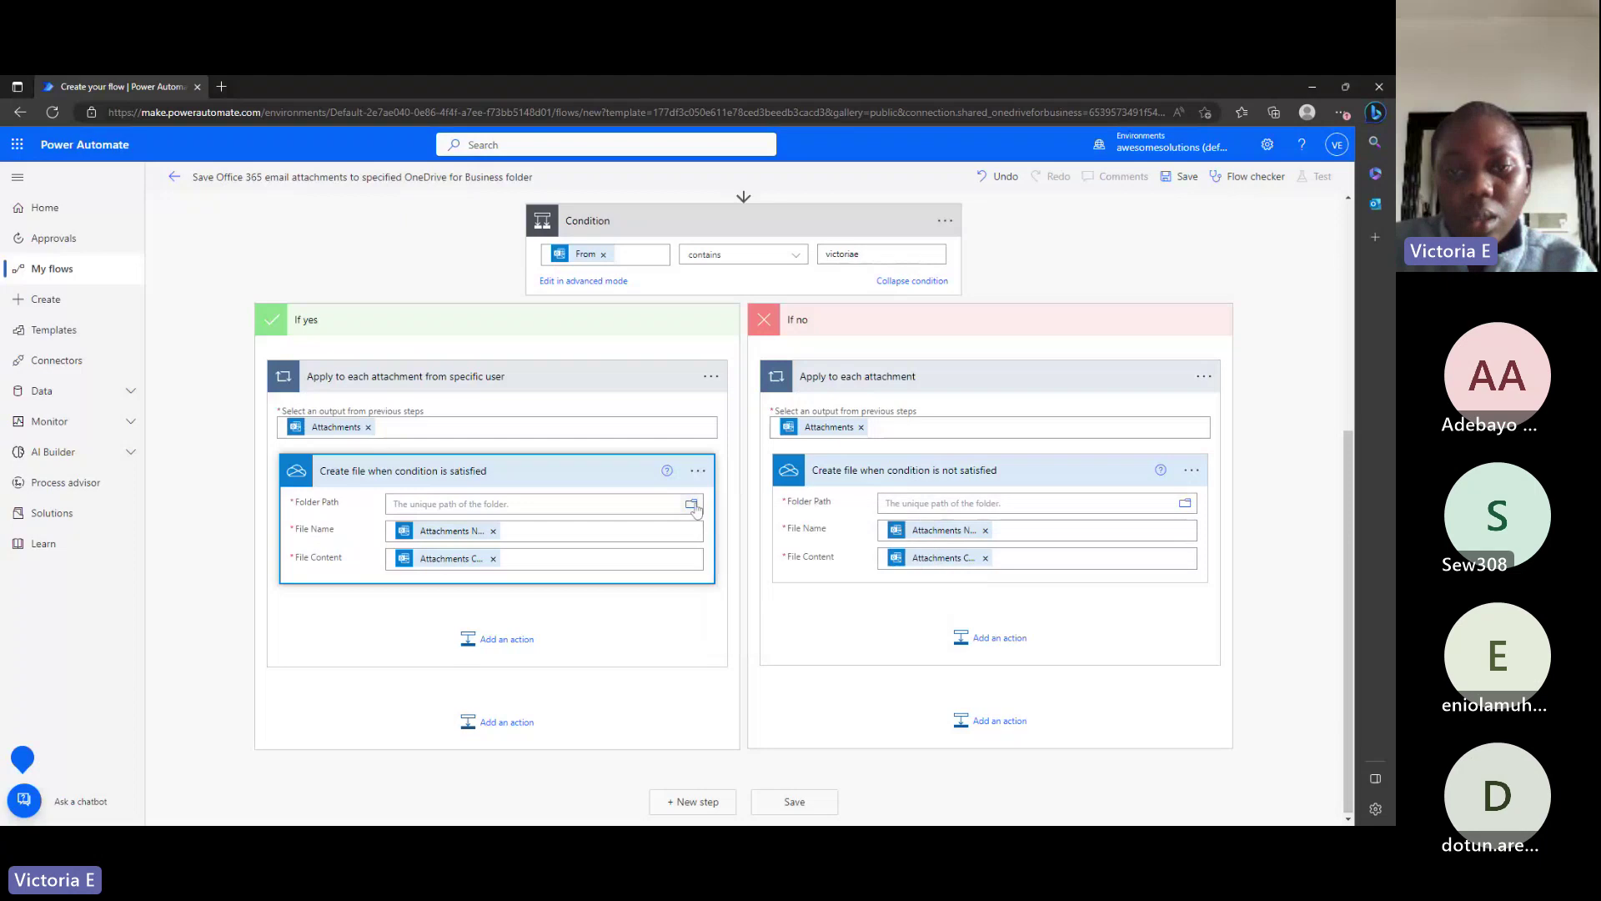
click(691, 504)
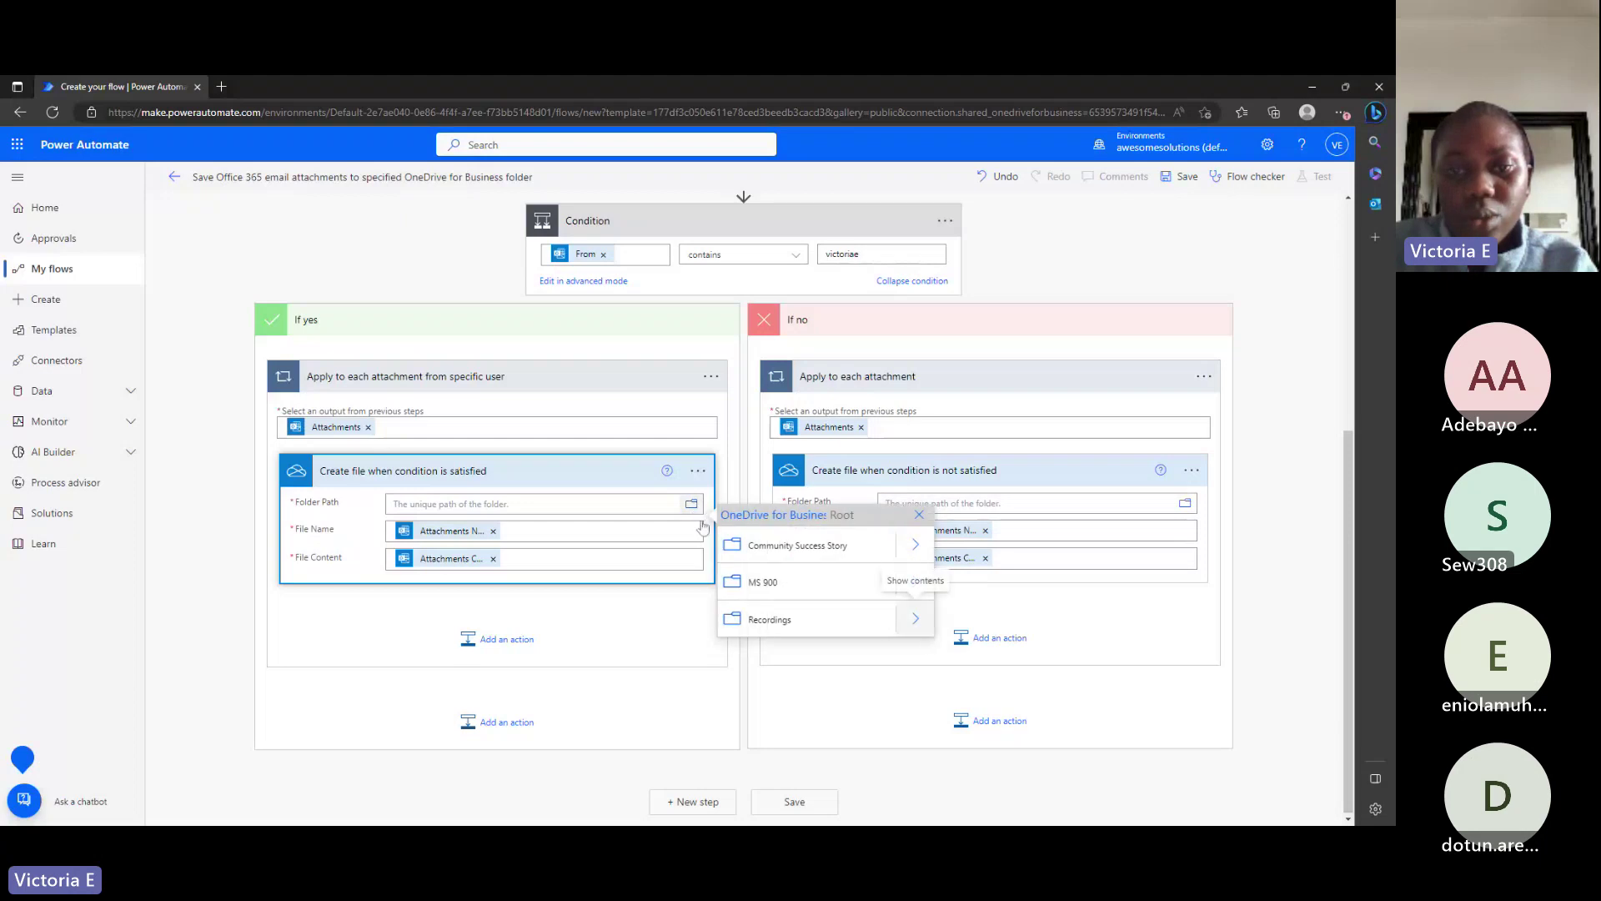
click(613, 493)
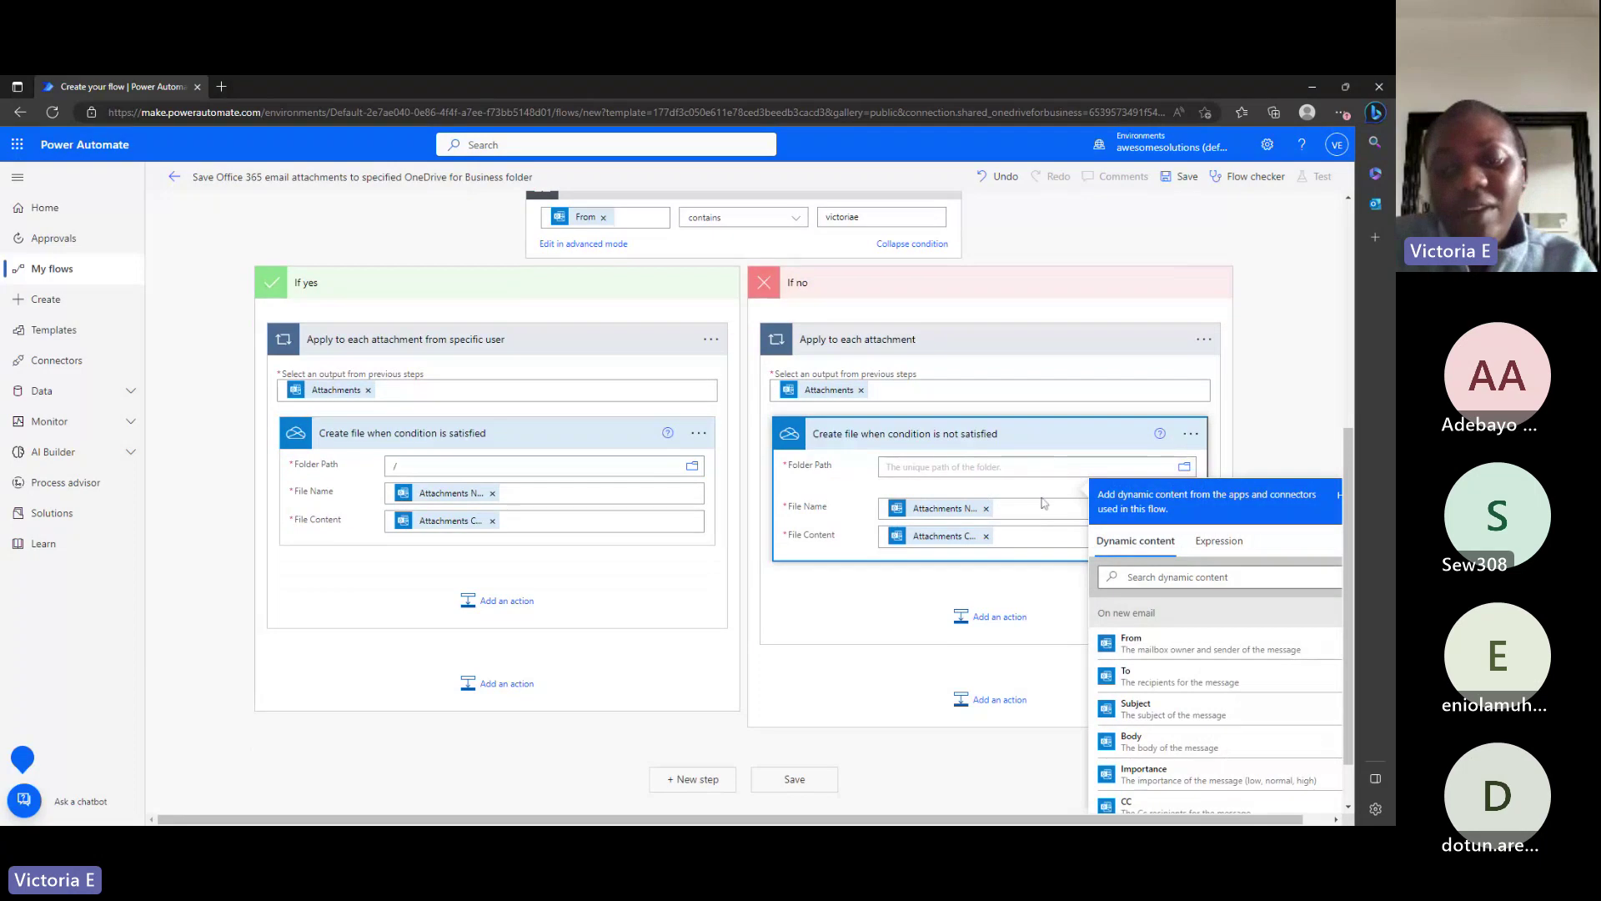
Set the If no Create file folder path to /Community Success Story.
click(1185, 470)
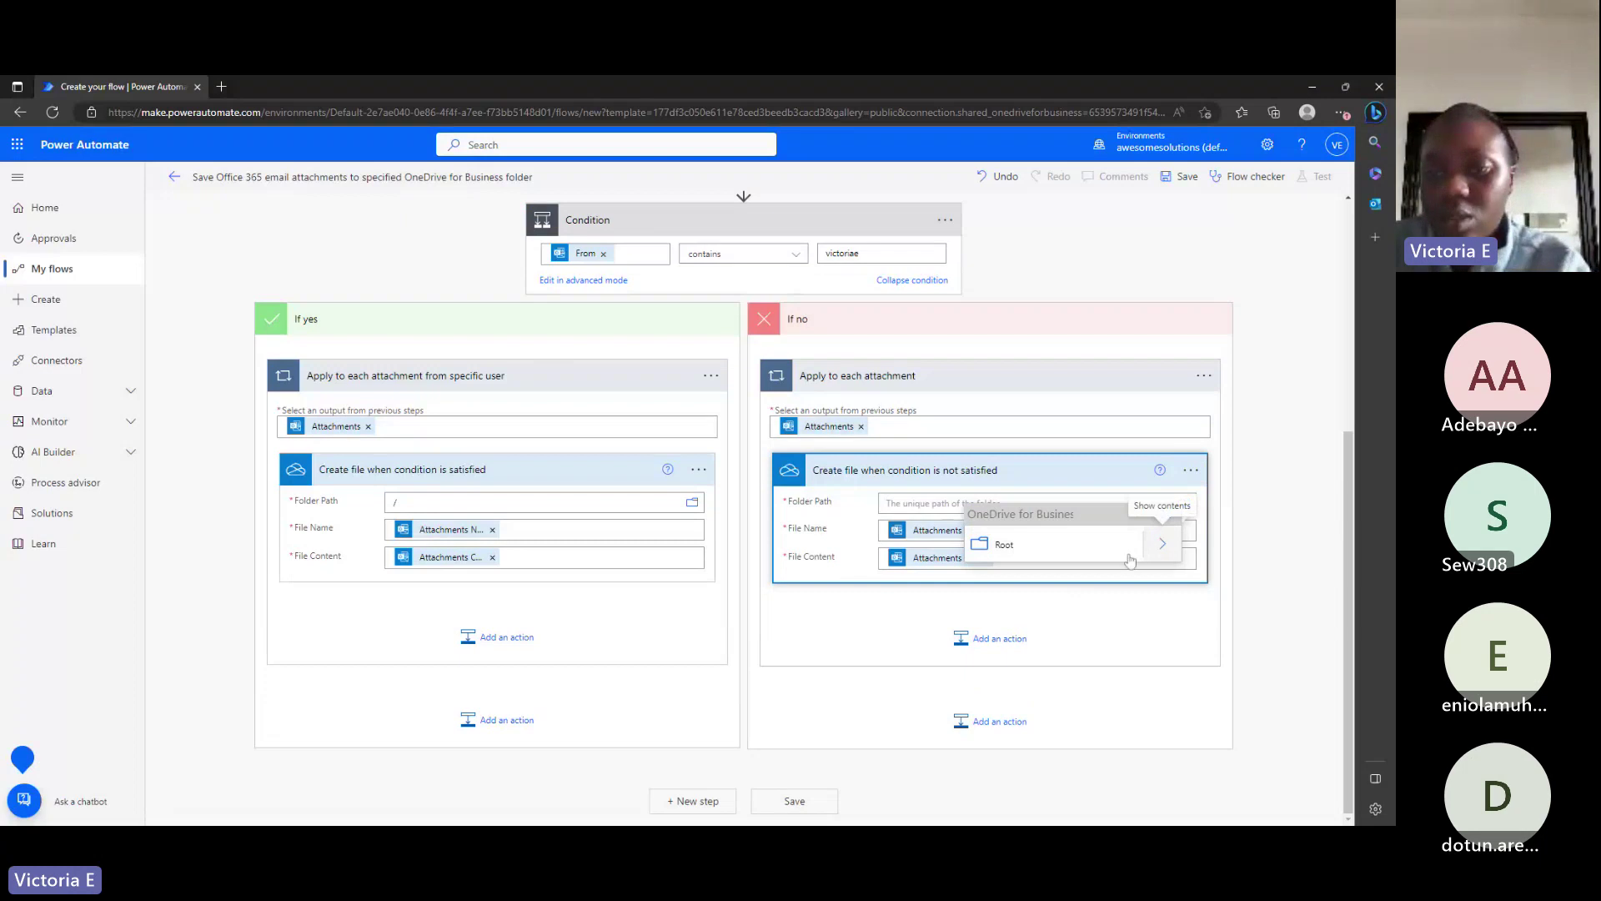
click(1162, 540)
click(1056, 548)
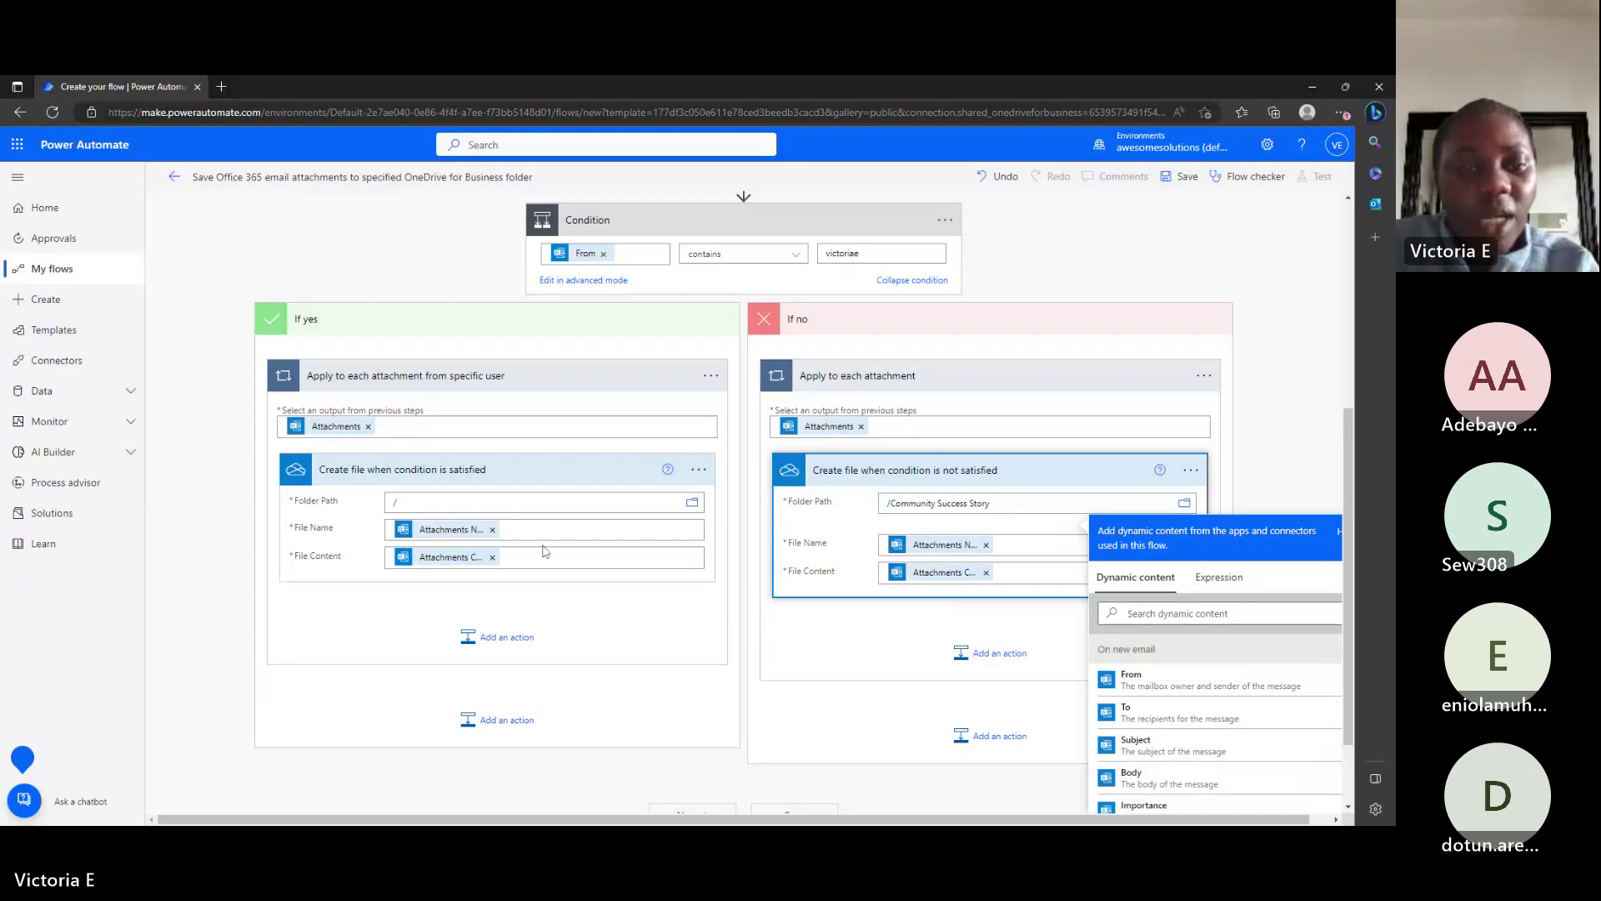
scroll(544, 553, down, 1)
scroll(544, 552, up, 5)
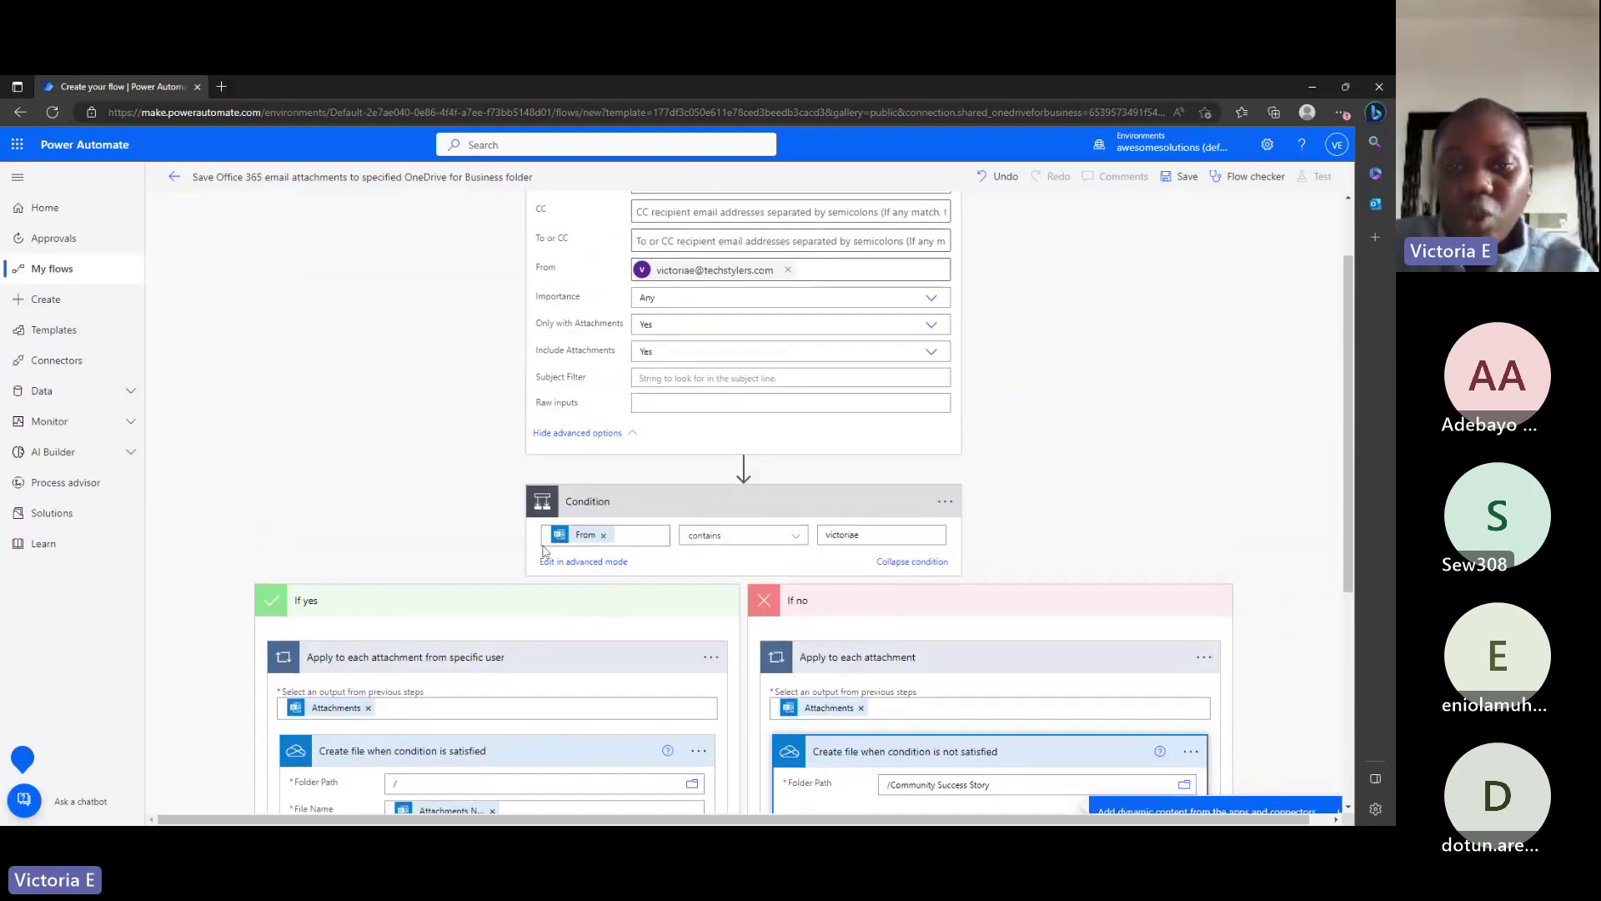
scroll(803, 503, down, 5)
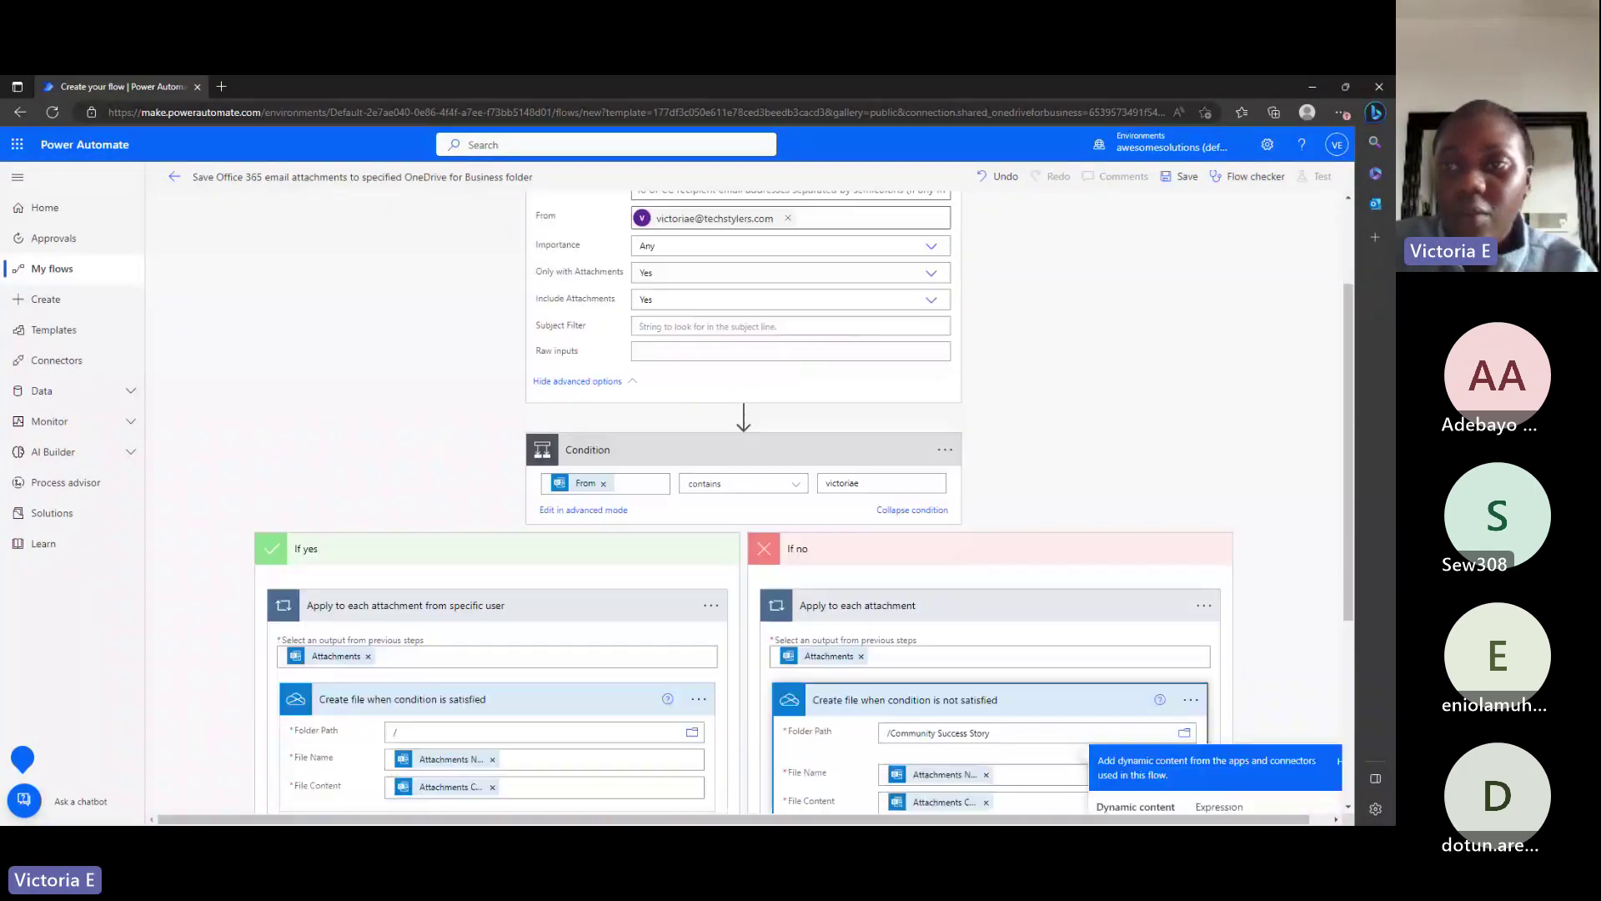
Save the flow, then open Outlook from the Microsoft 365 app launcher.
click(1164, 185)
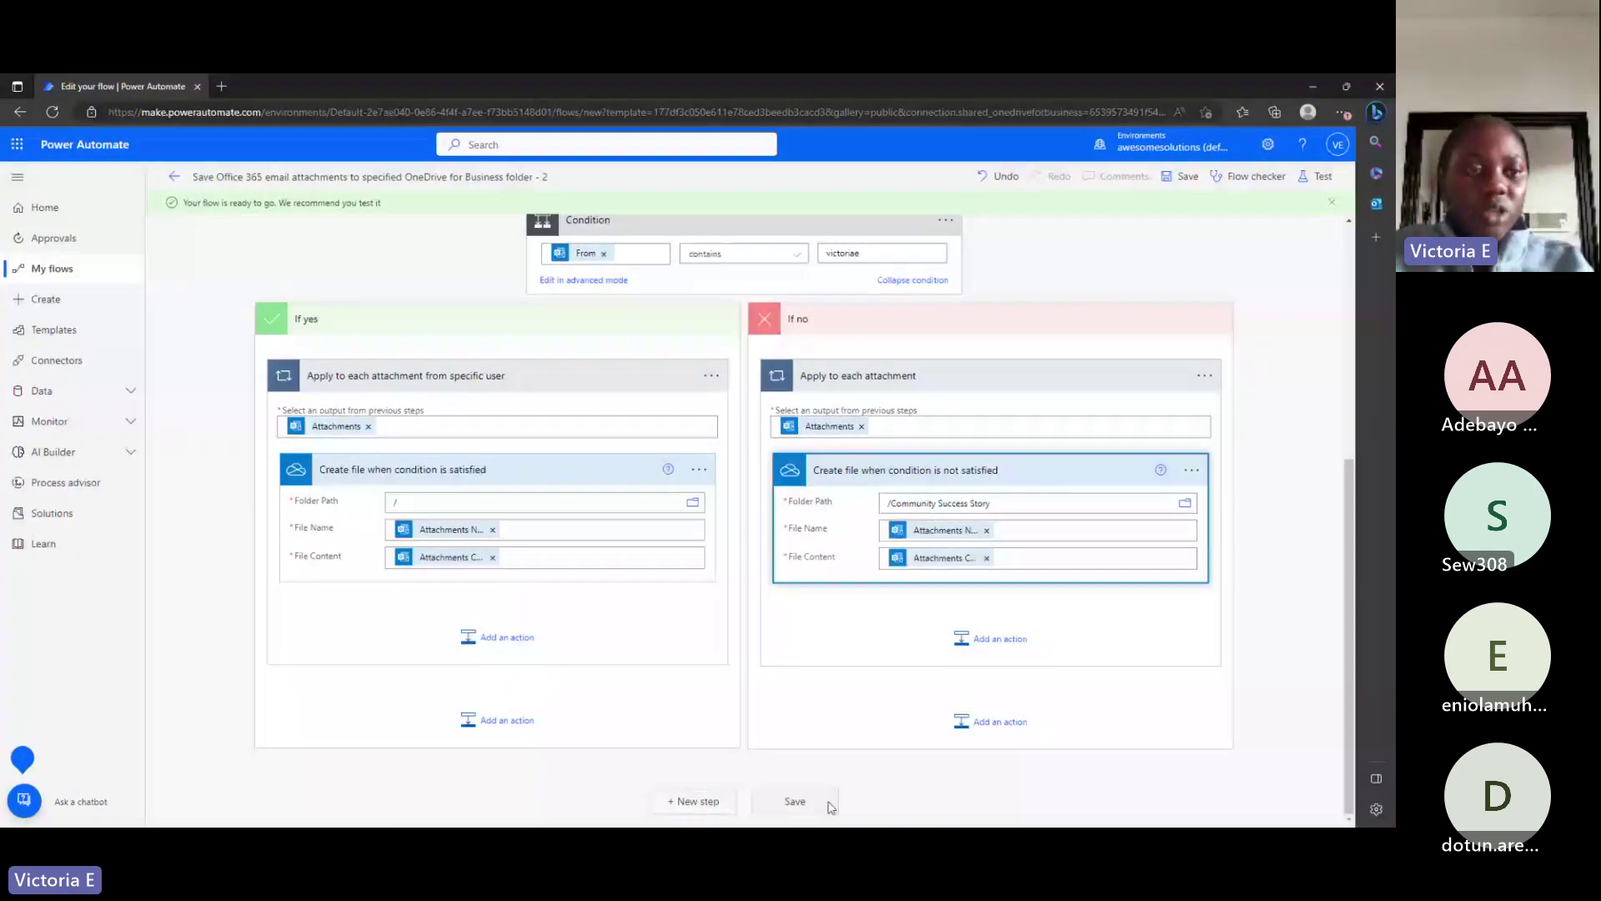
click(17, 144)
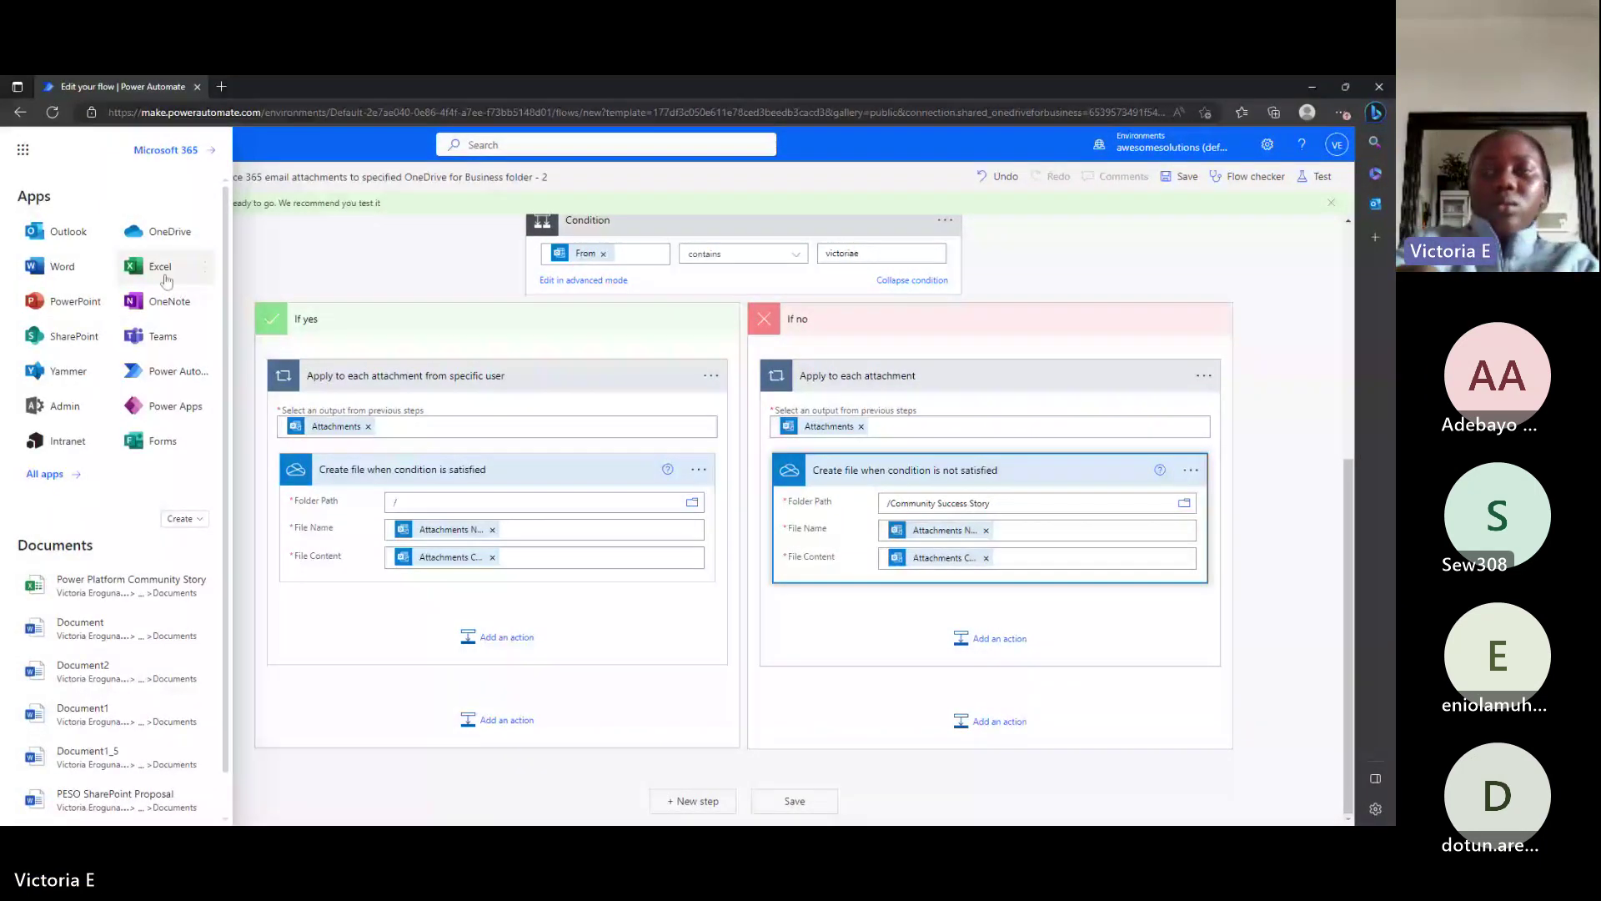
click(63, 231)
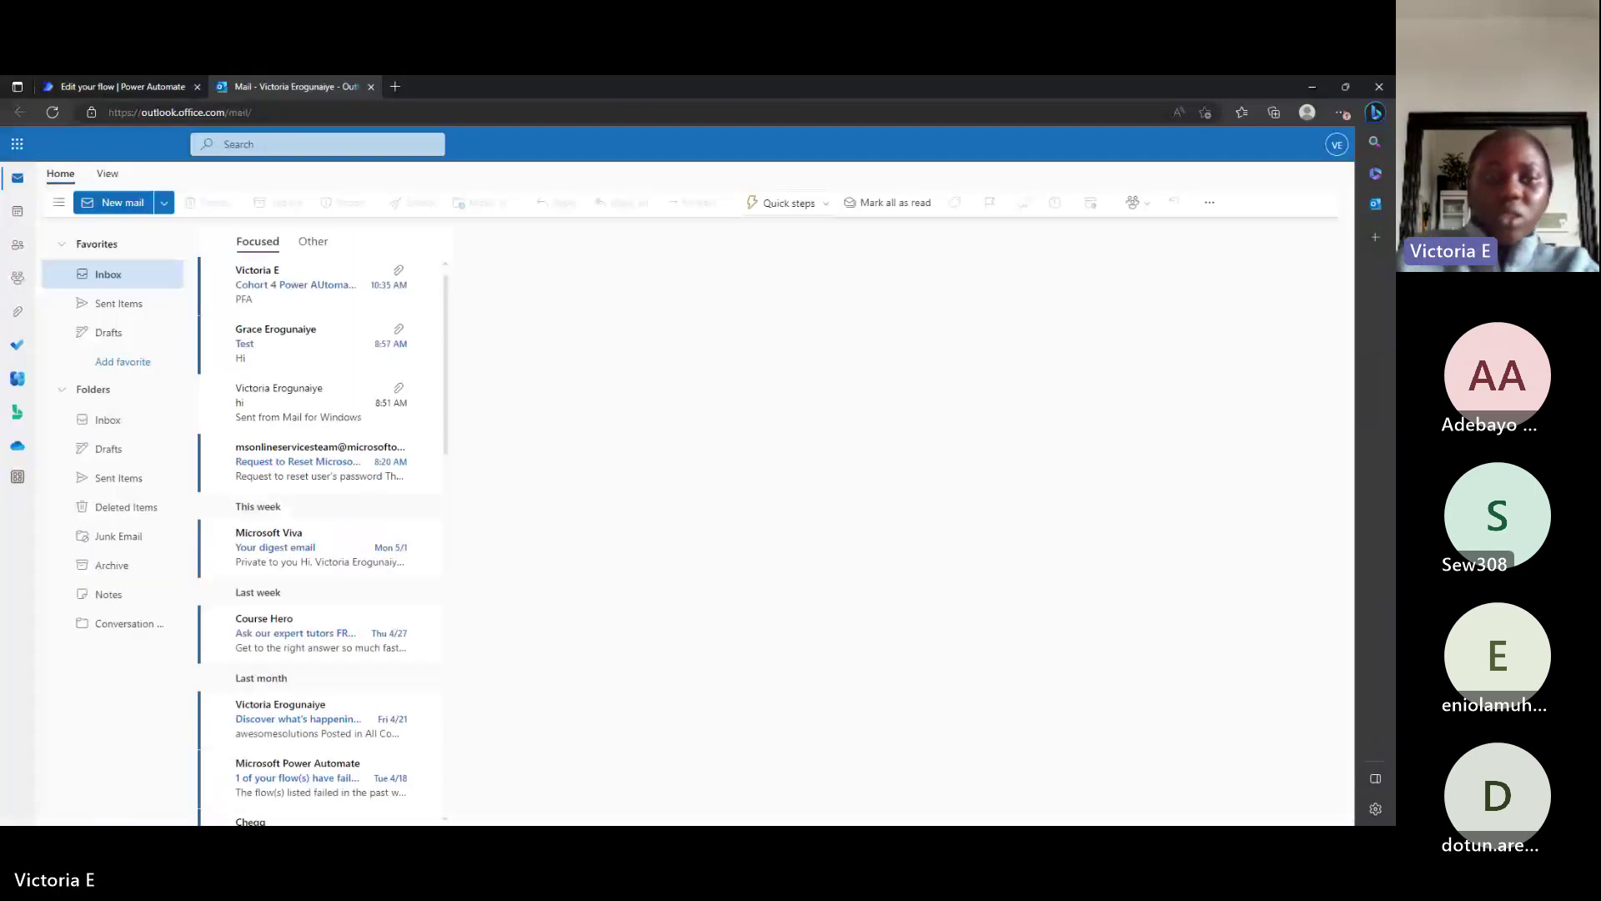
Open the Cohort 4 Power AUtomate Test email, then return to the Power Automate tab.
click(280, 342)
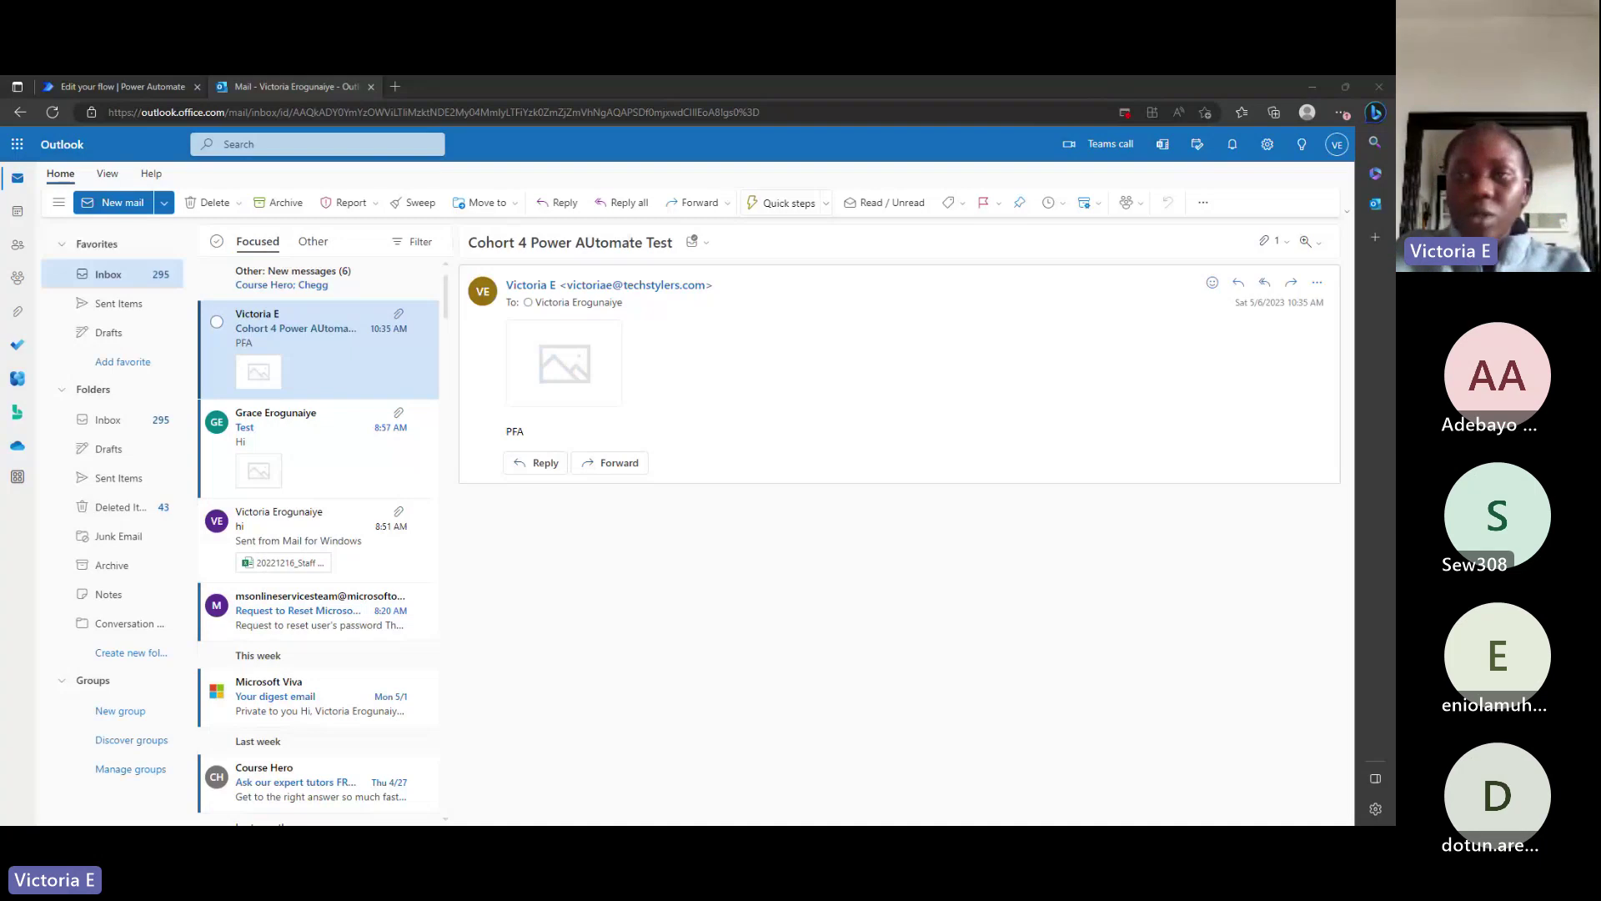
click(142, 85)
Go to the flow's details page and refresh the 28-day run history until a Running run appears.
click(174, 176)
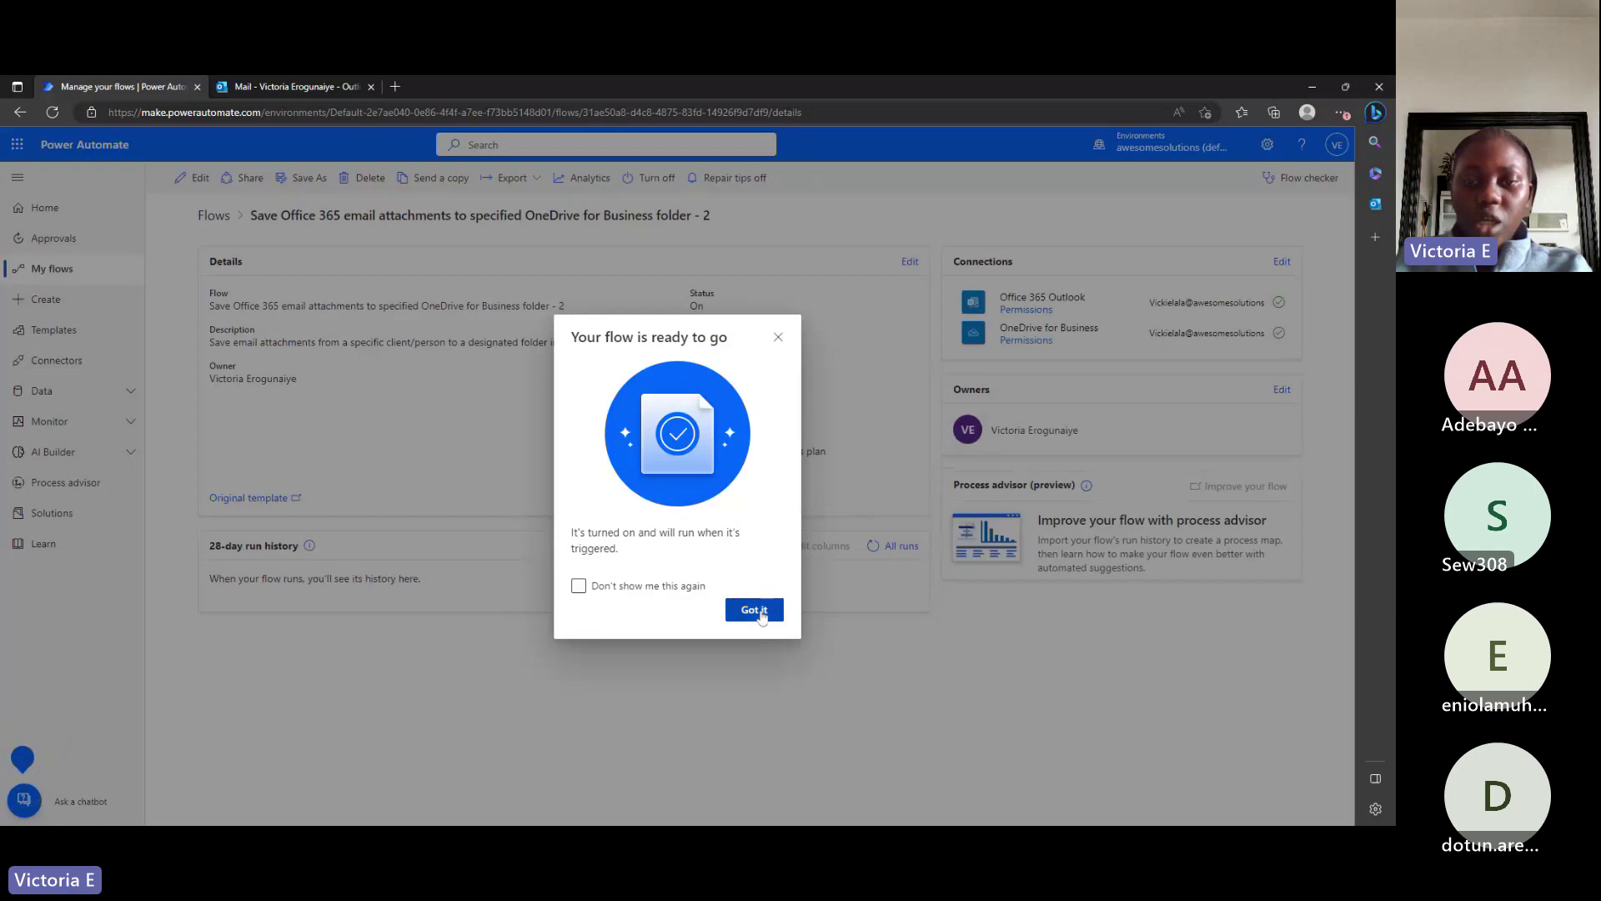
click(754, 609)
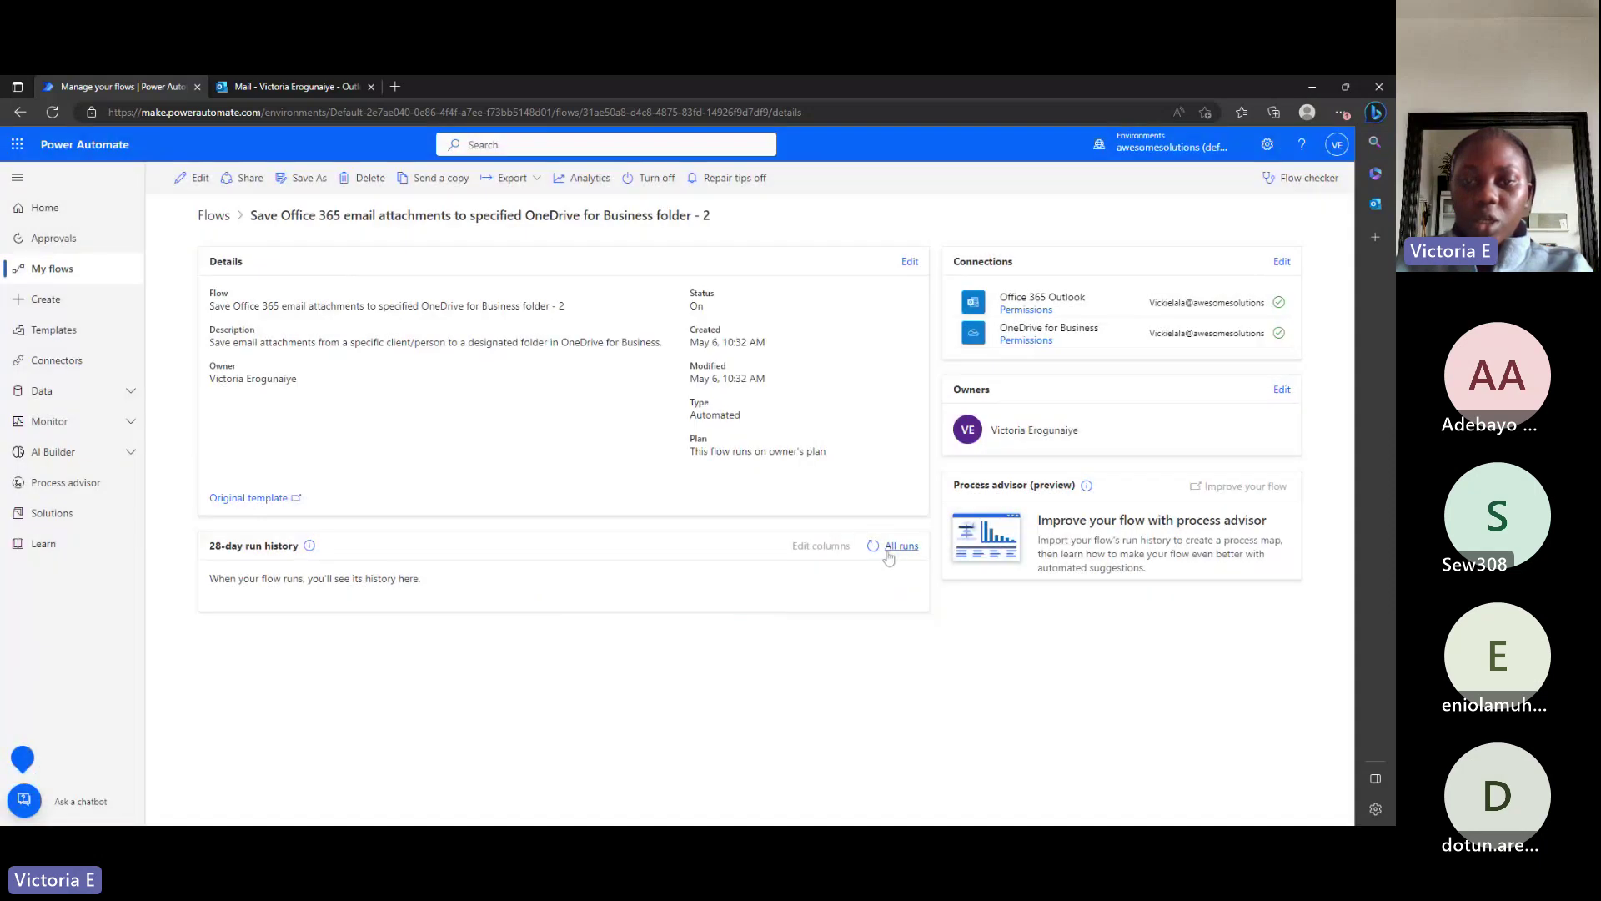
click(873, 545)
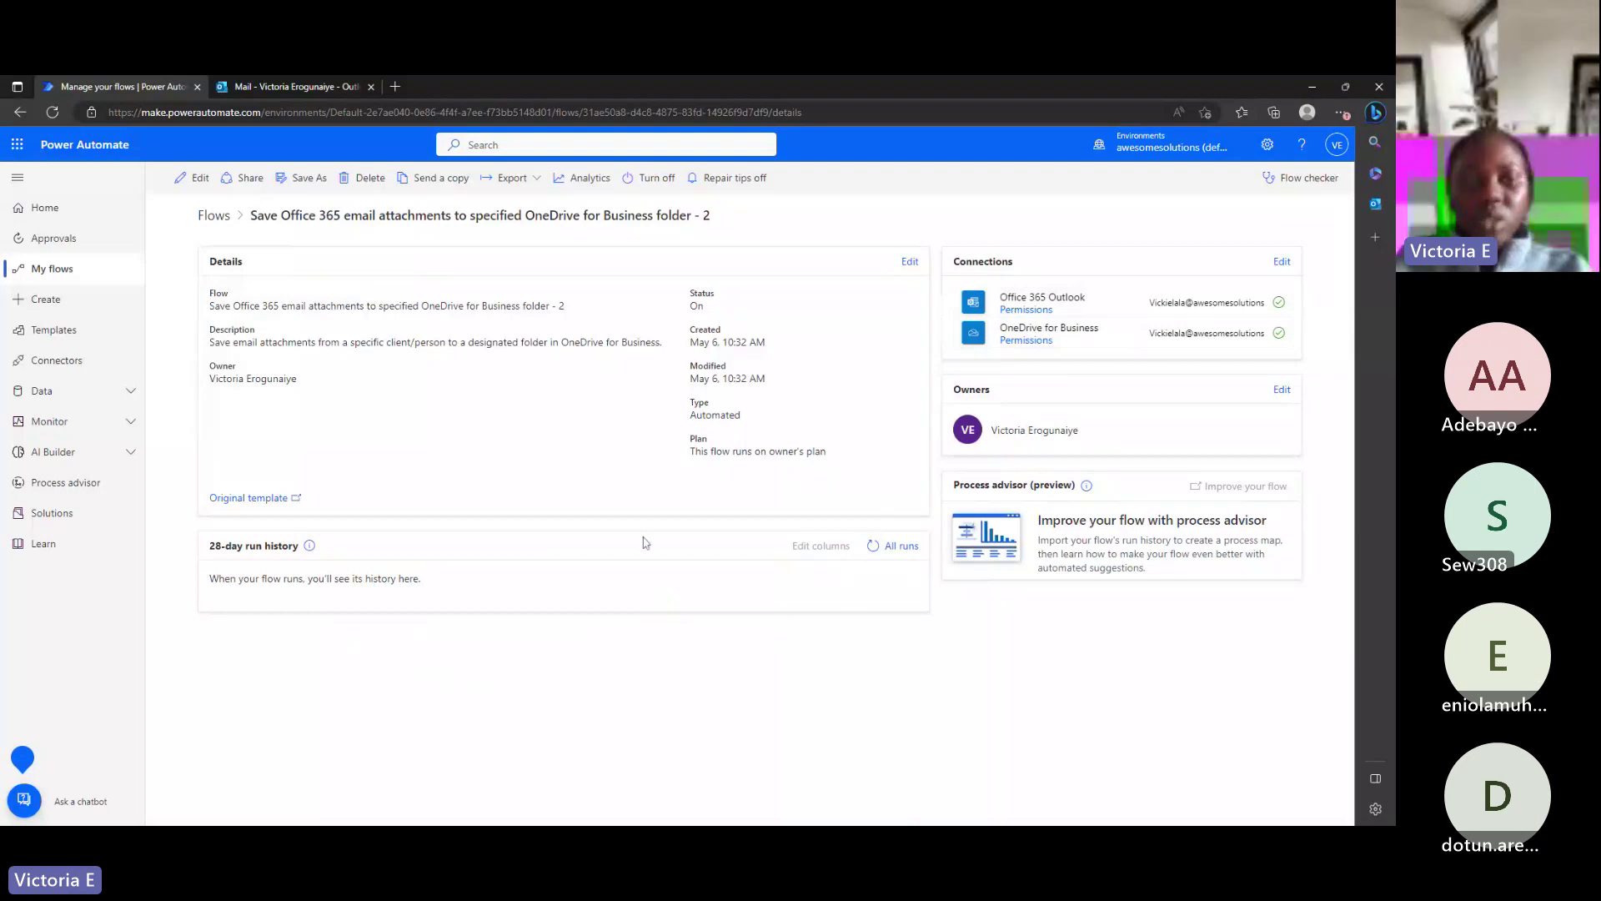
click(874, 547)
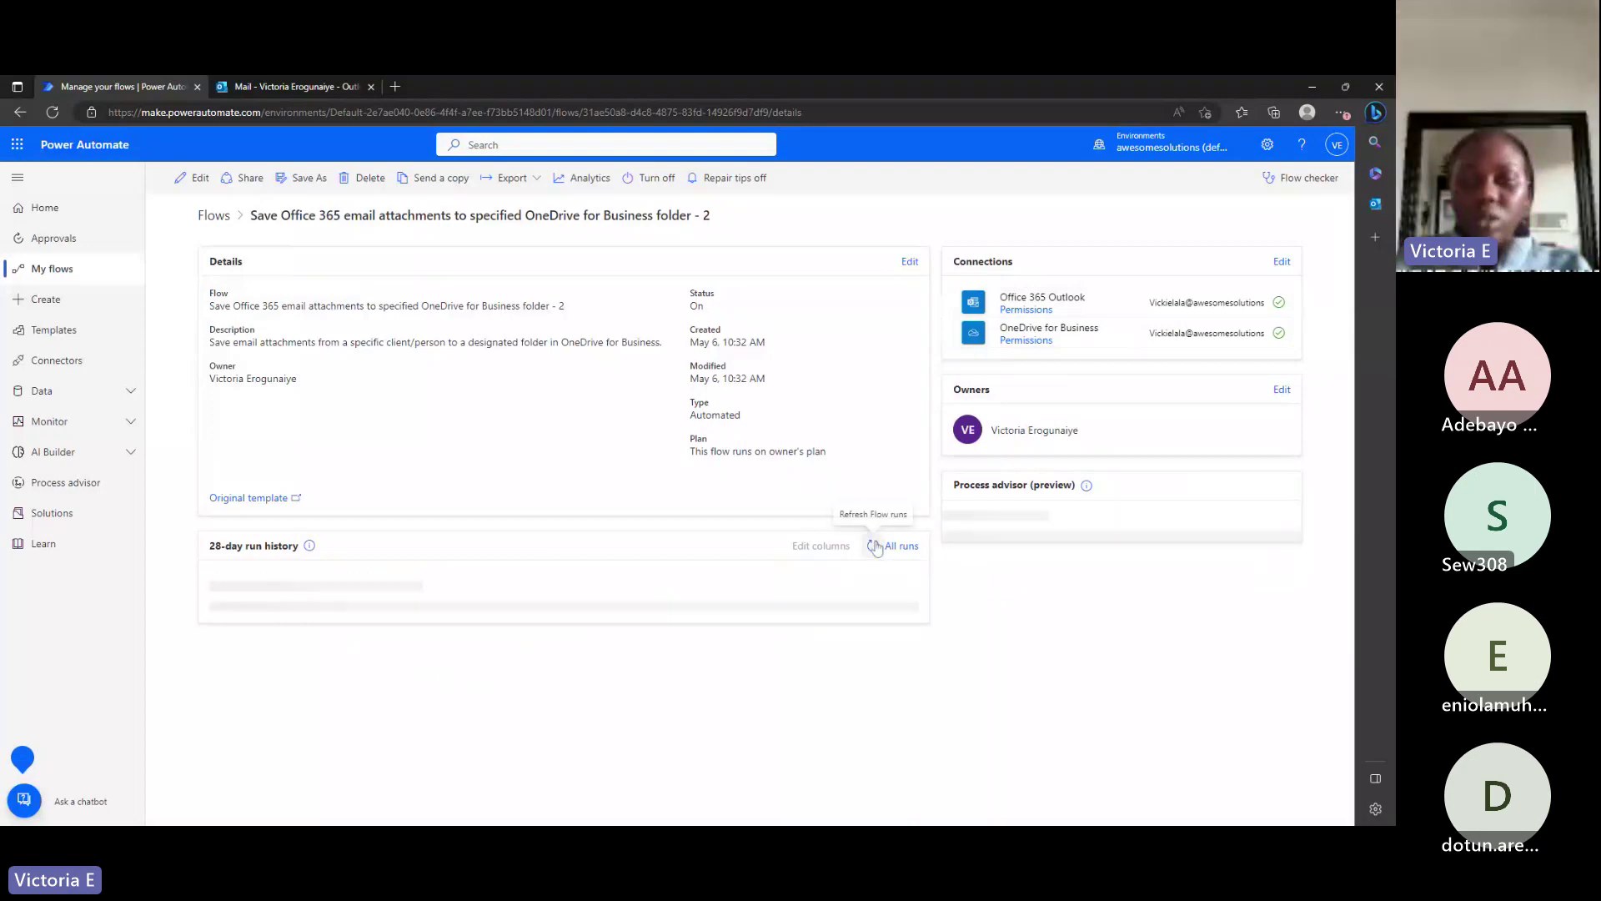
click(874, 546)
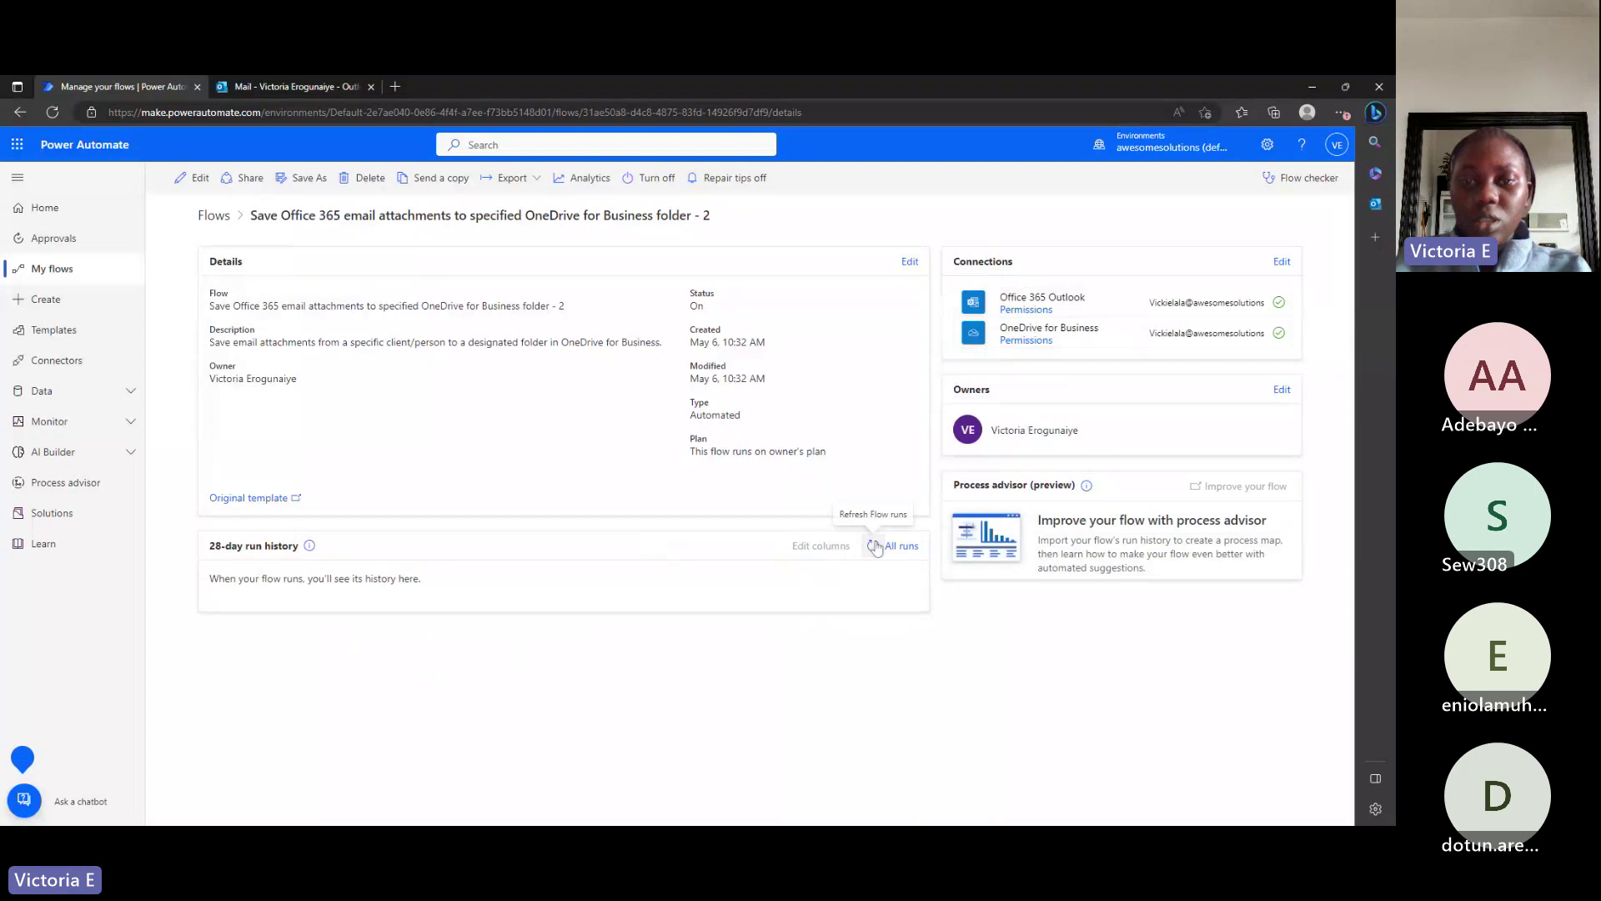
click(874, 547)
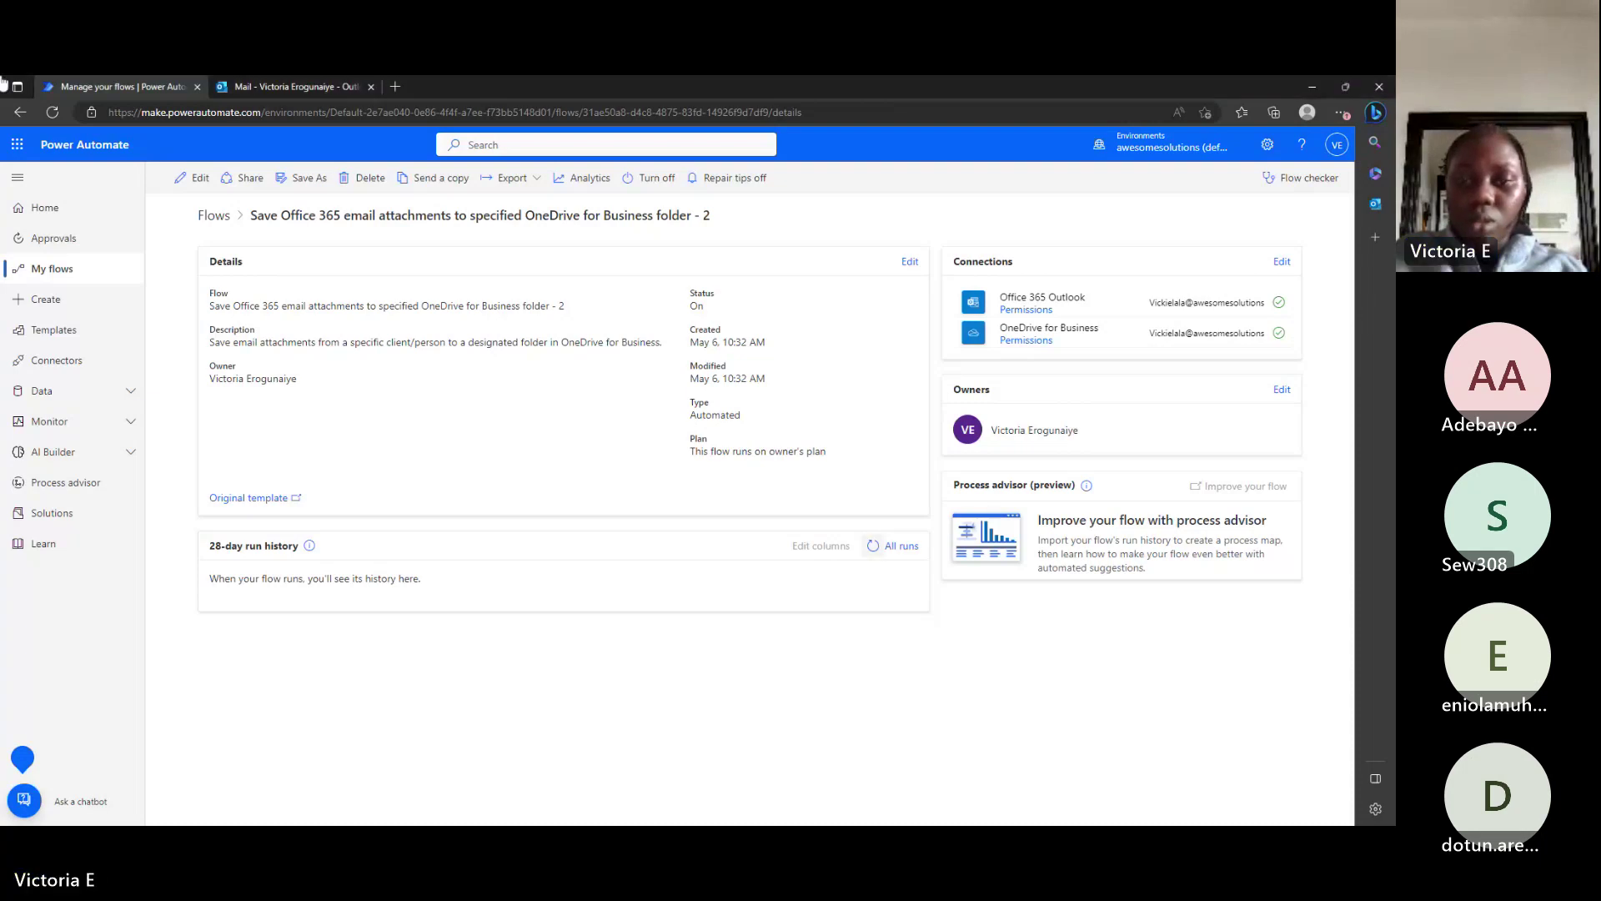
click(873, 548)
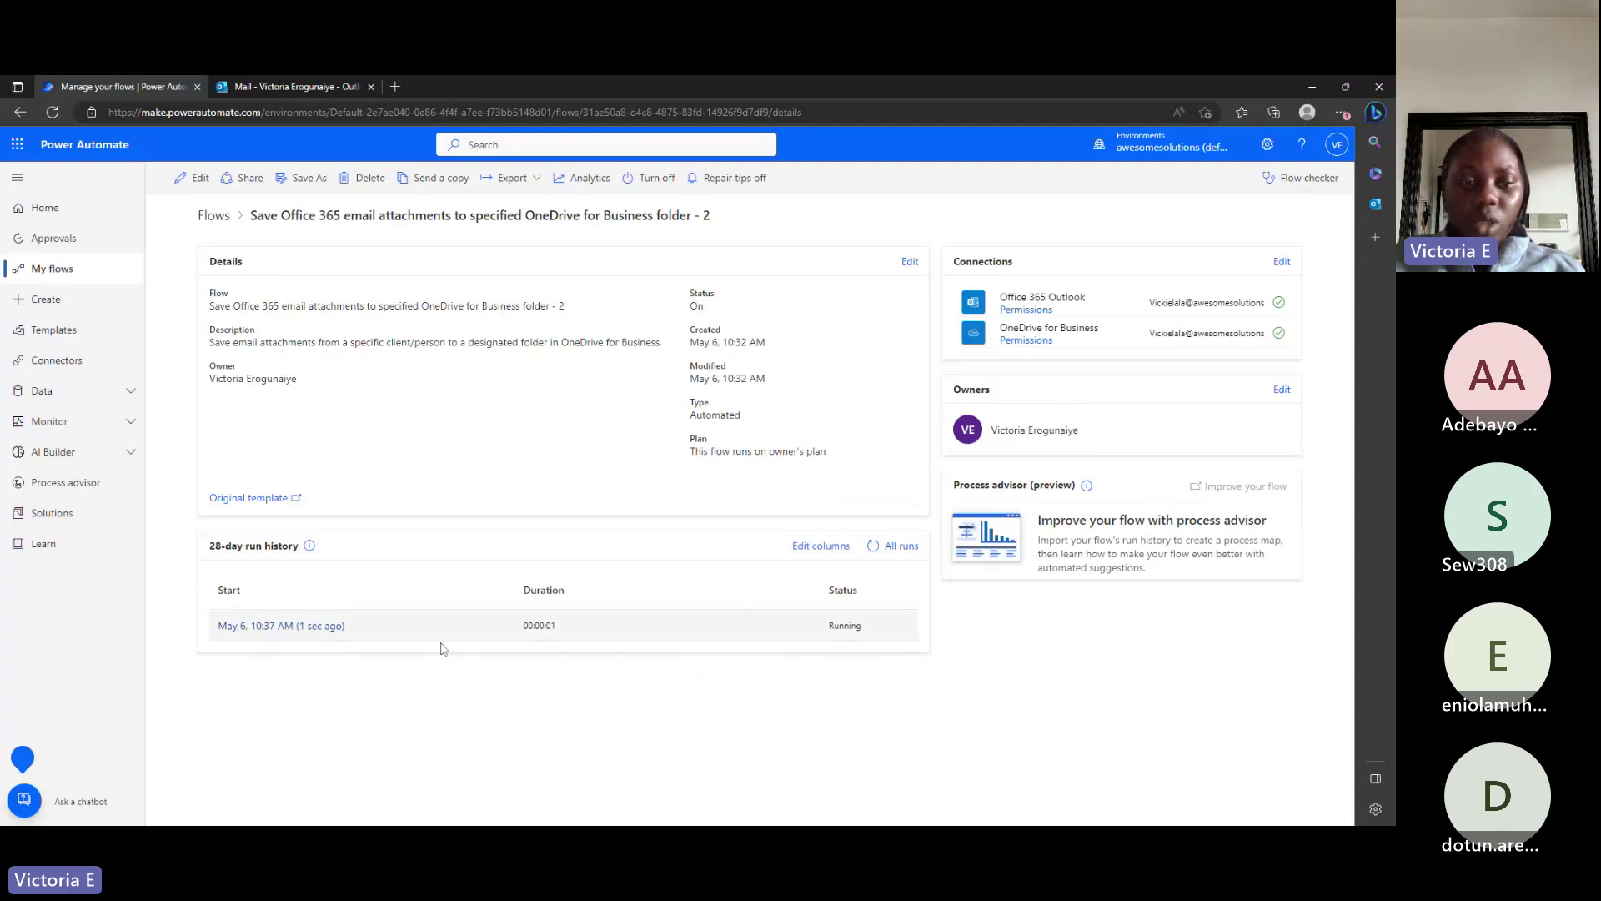
Open the latest run's details and expand the Condition and its per-attachment steps.
click(321, 631)
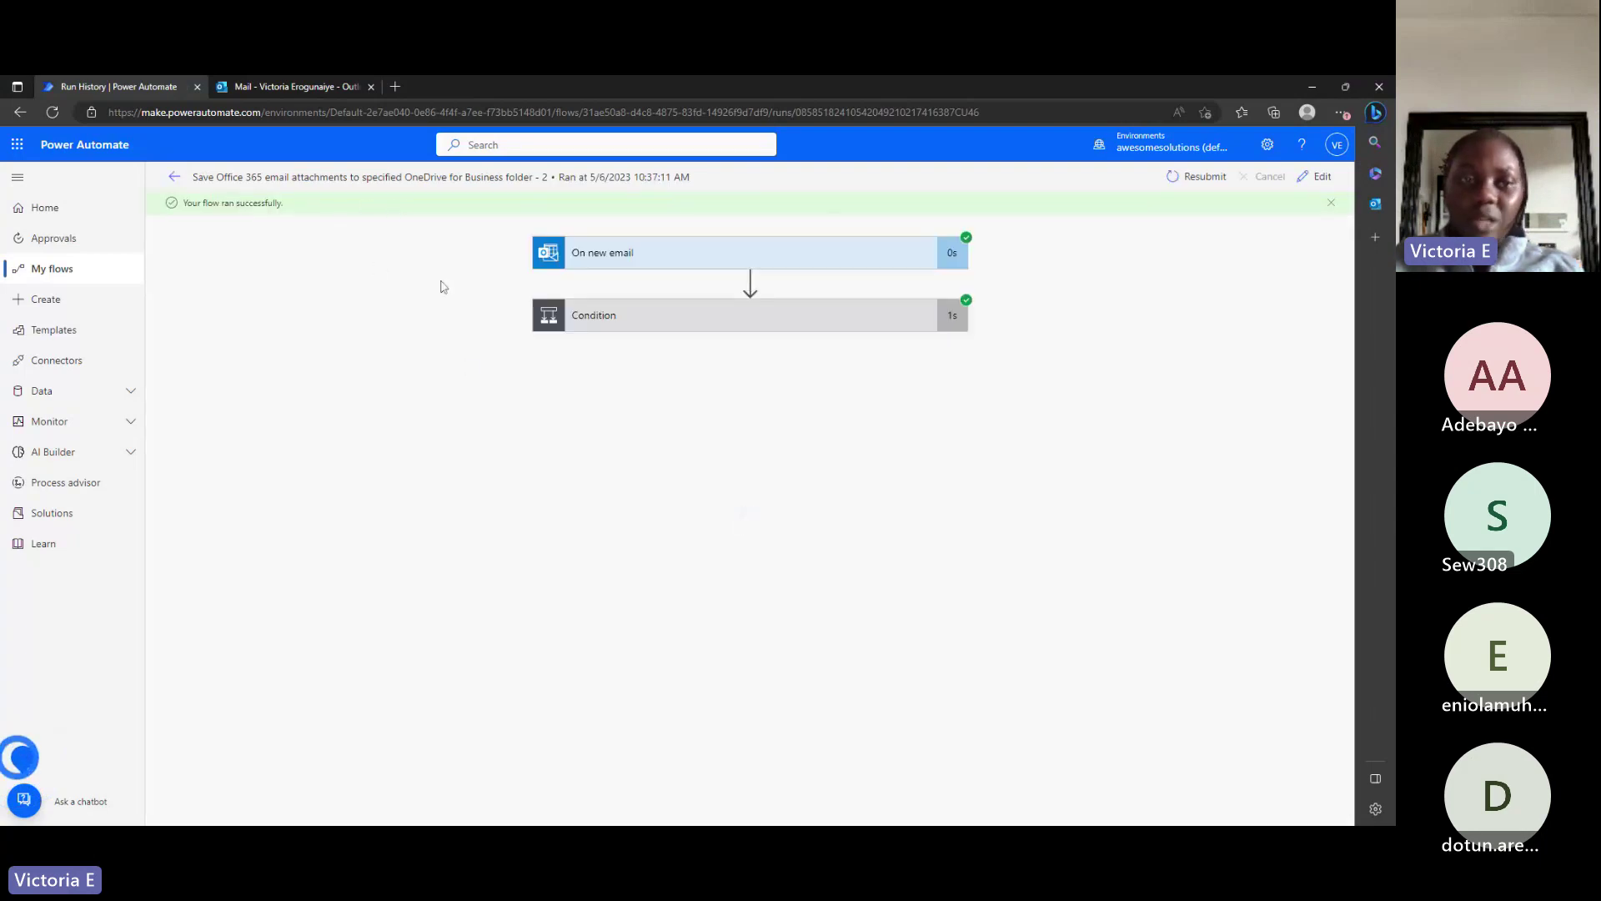
click(693, 326)
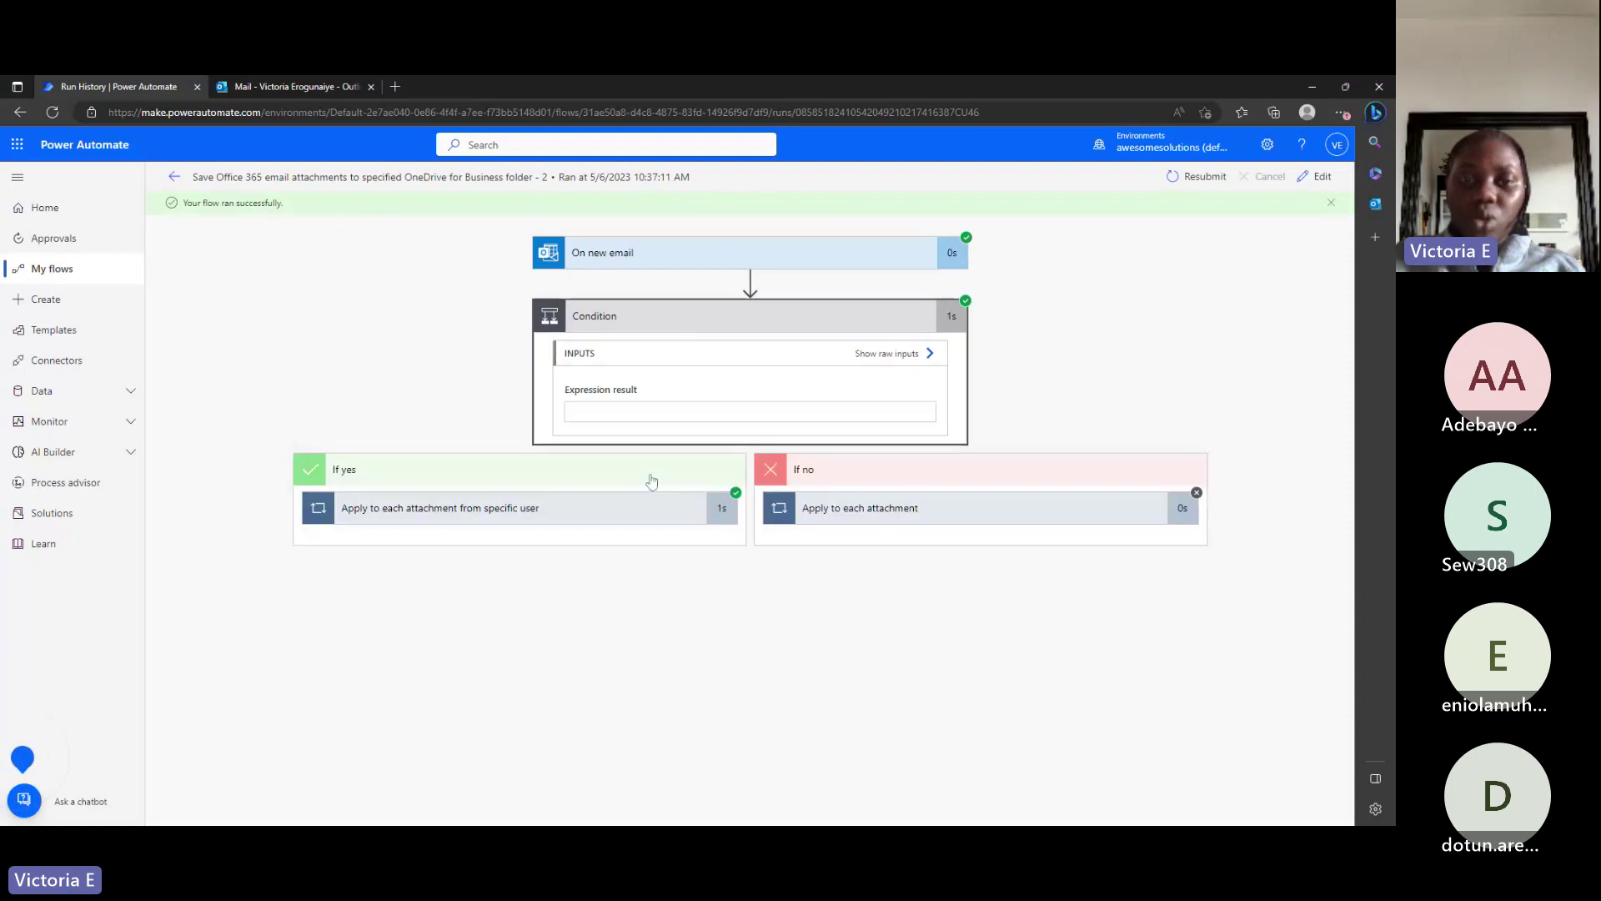
click(572, 512)
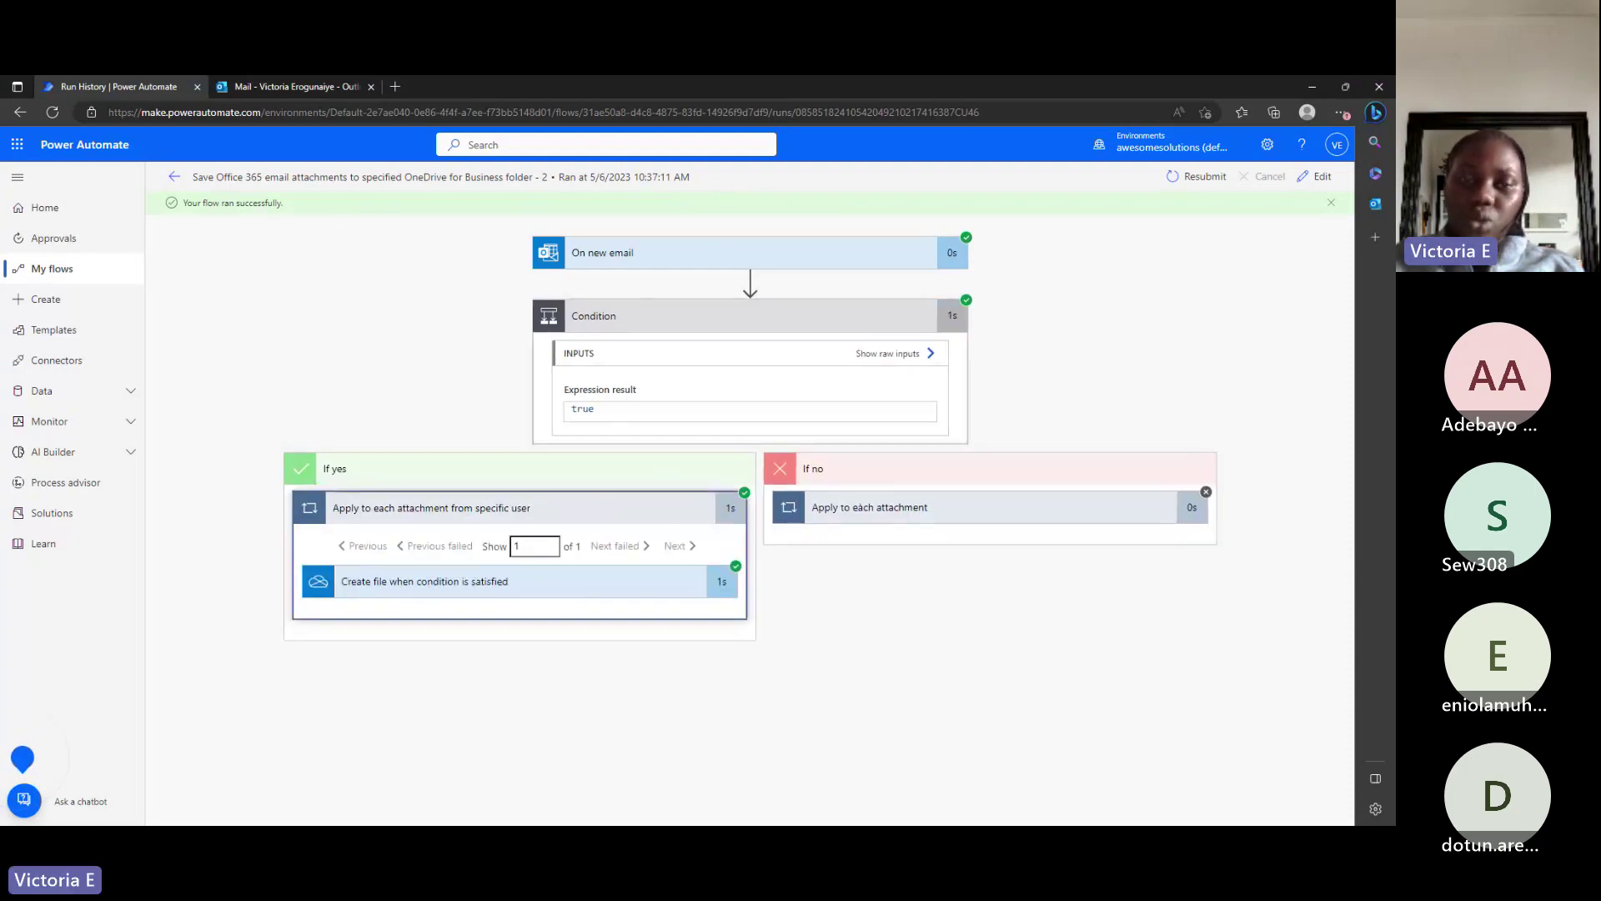
click(574, 409)
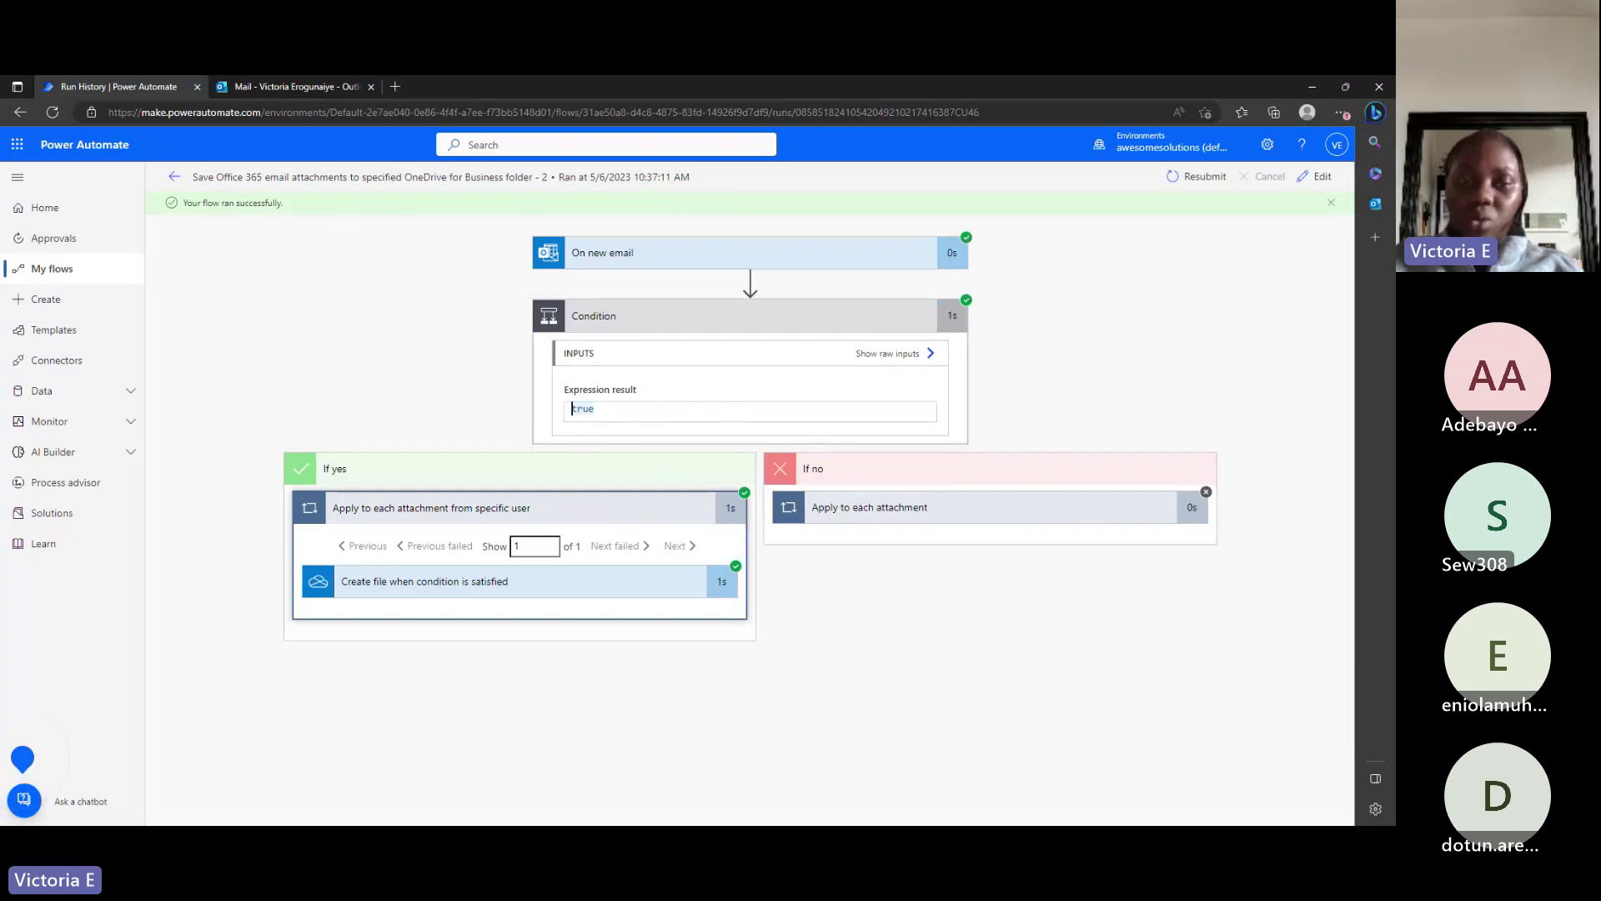
Show the trigger's full filter settings and expand the Create file step for 1daytogo.jpg.
click(626, 261)
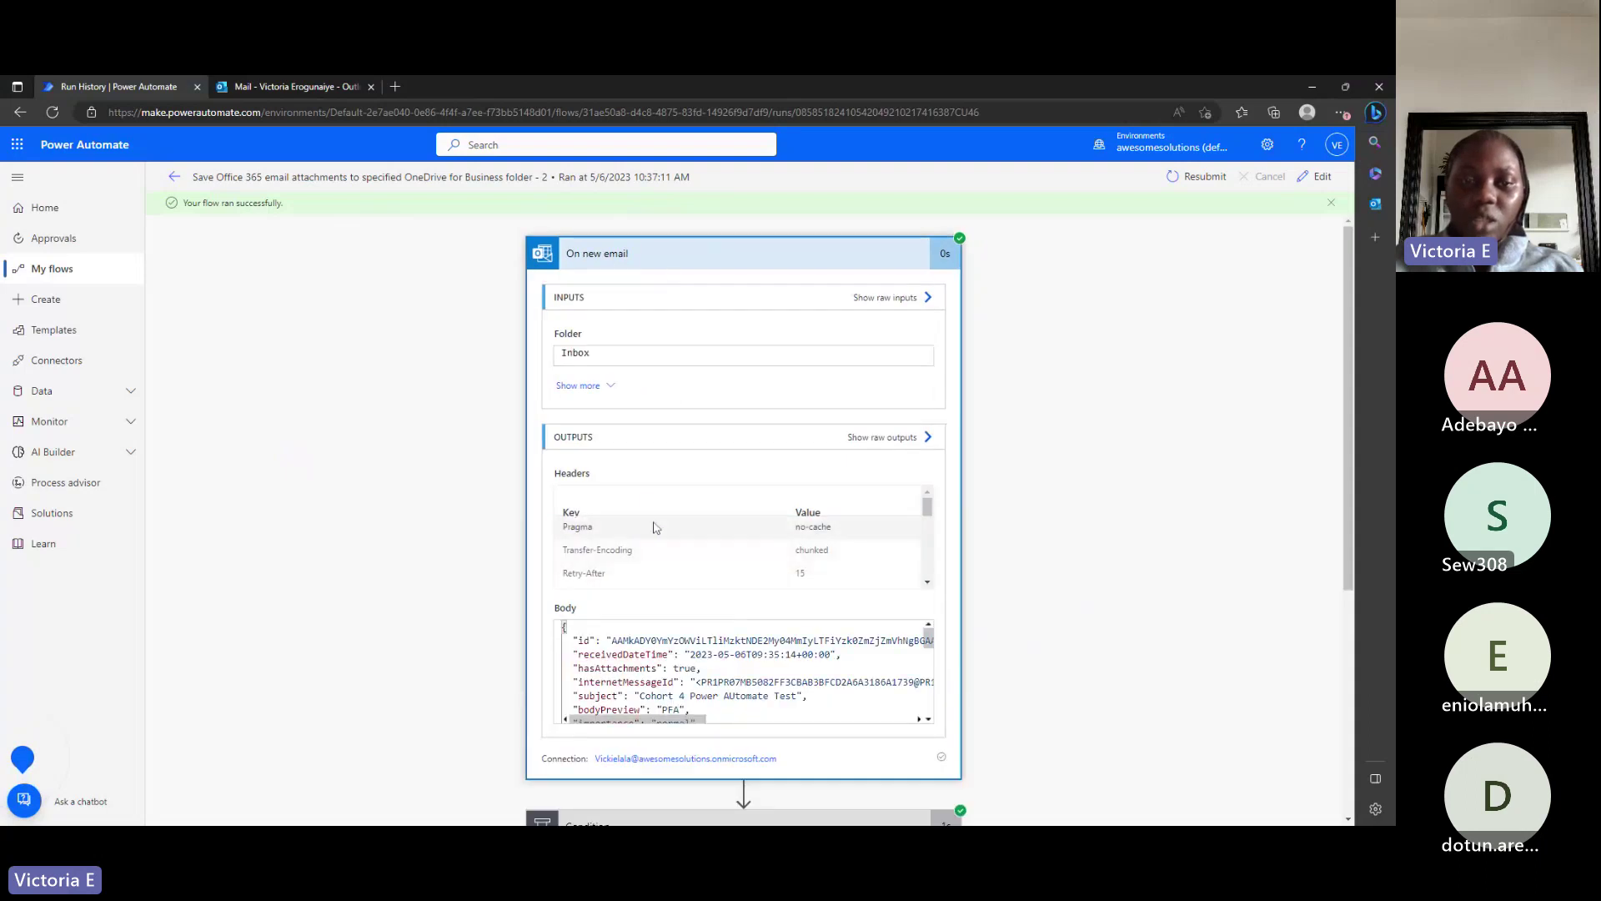
scroll(956, 516, down, 2)
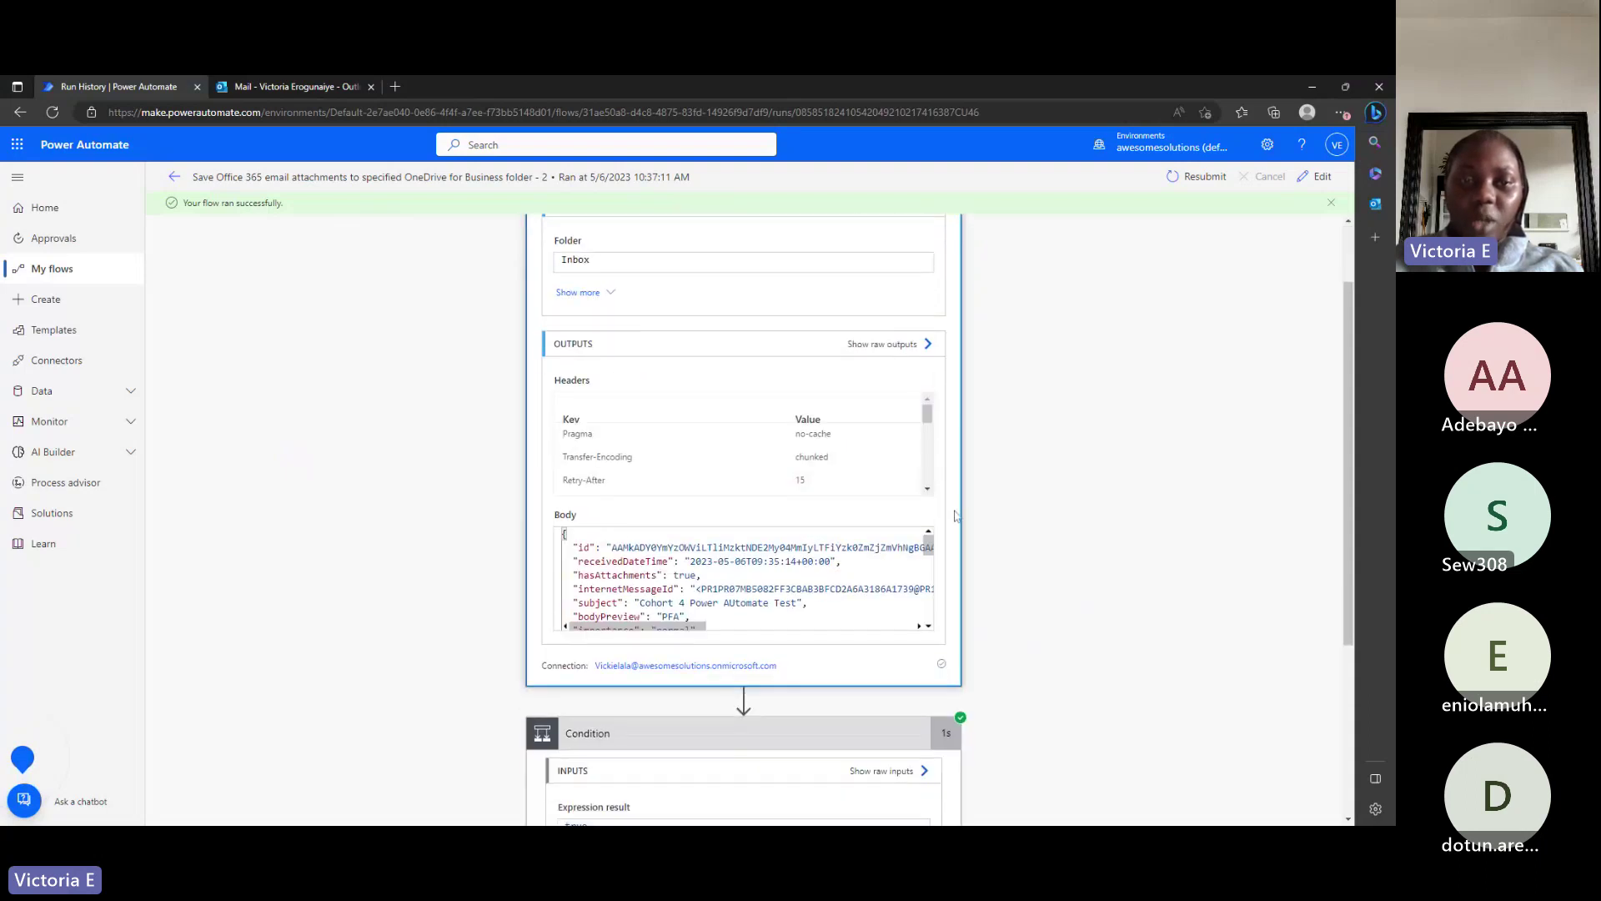
click(608, 294)
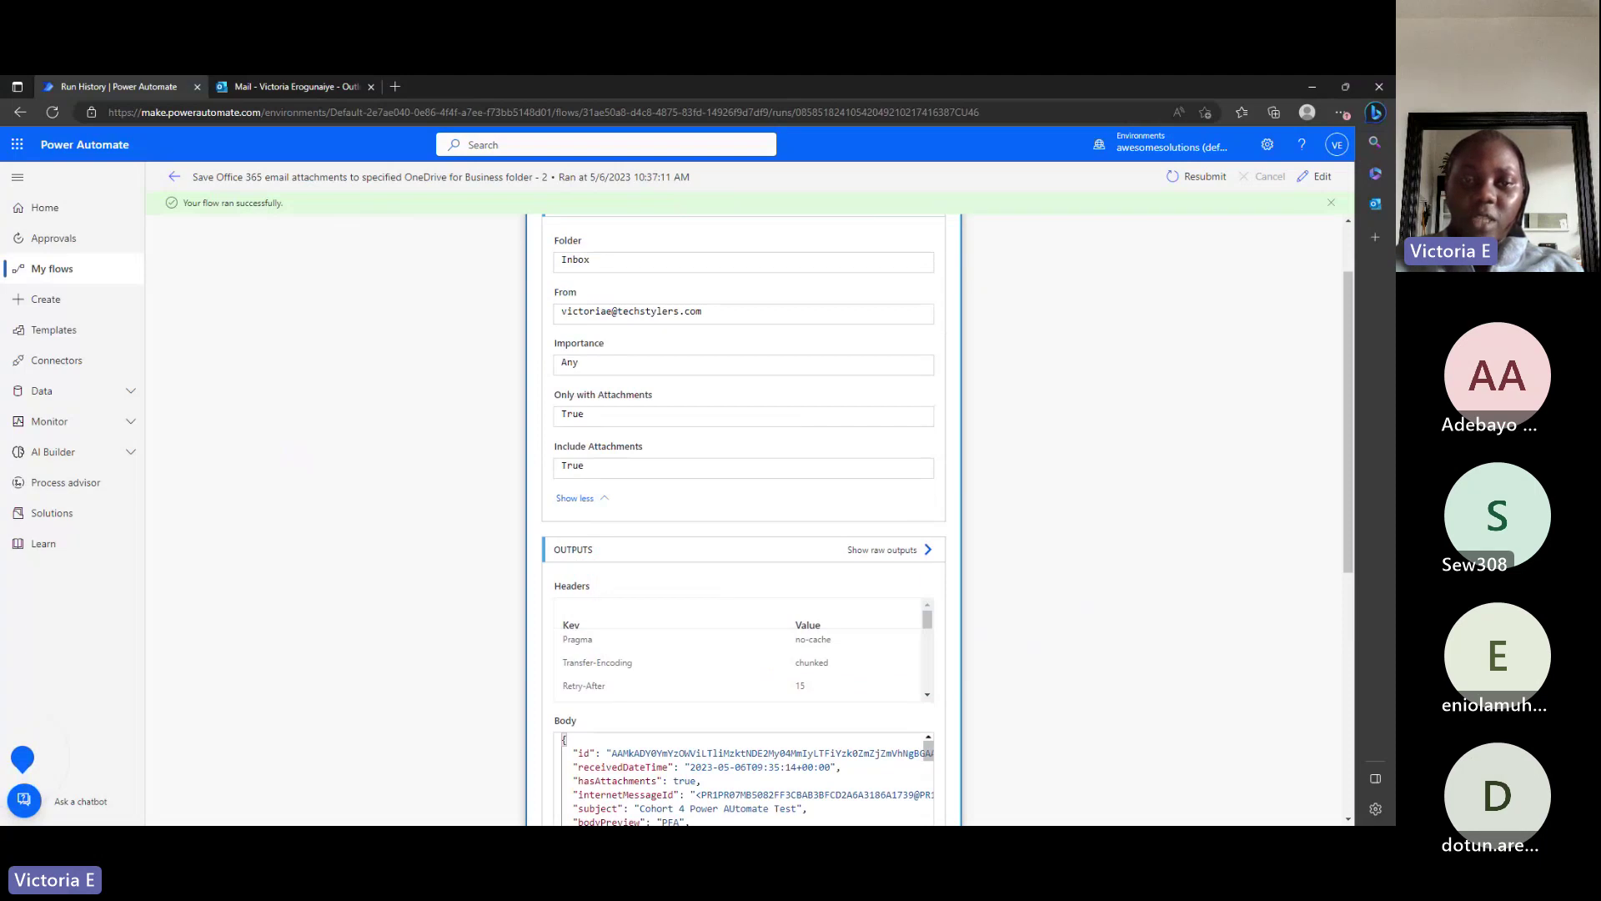
scroll(643, 403, down, 4)
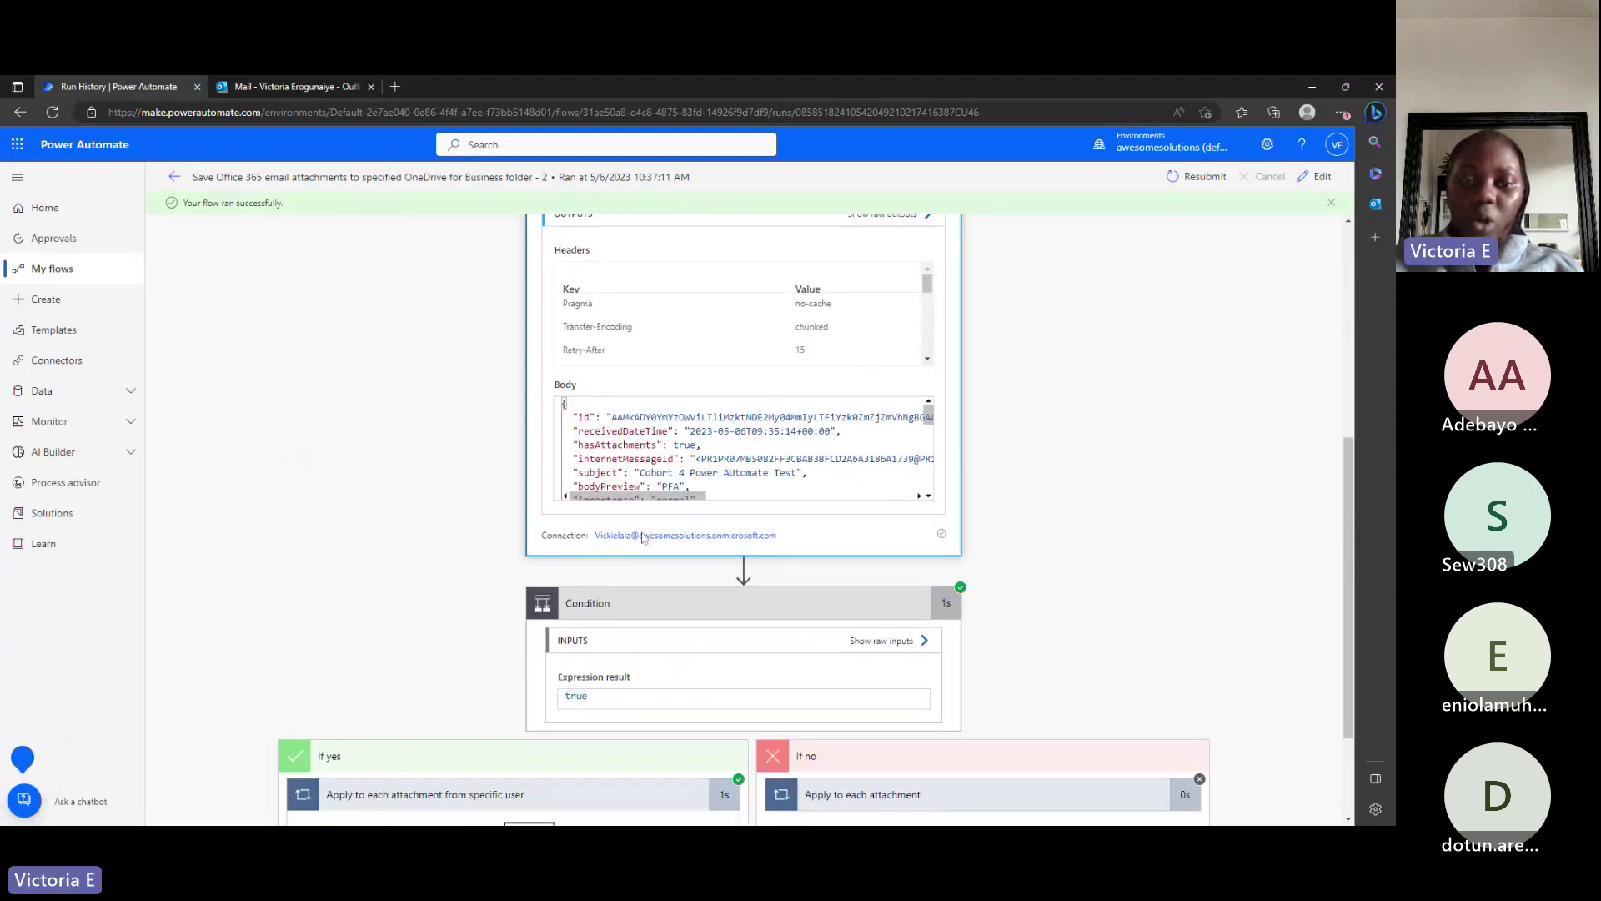
scroll(837, 695, down, 2)
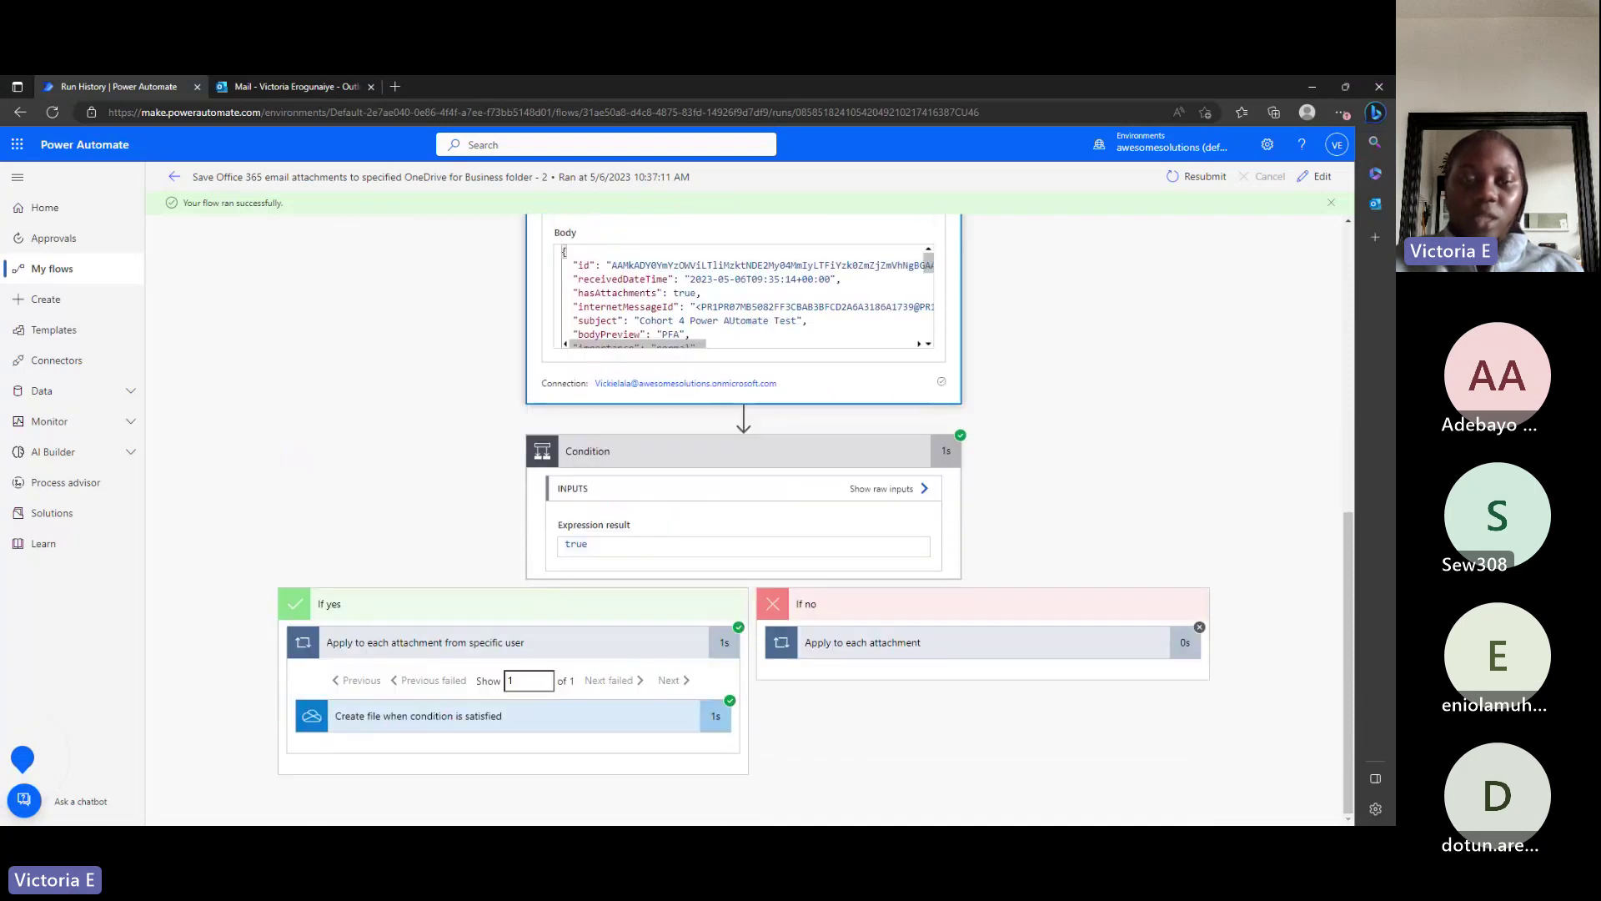
click(499, 717)
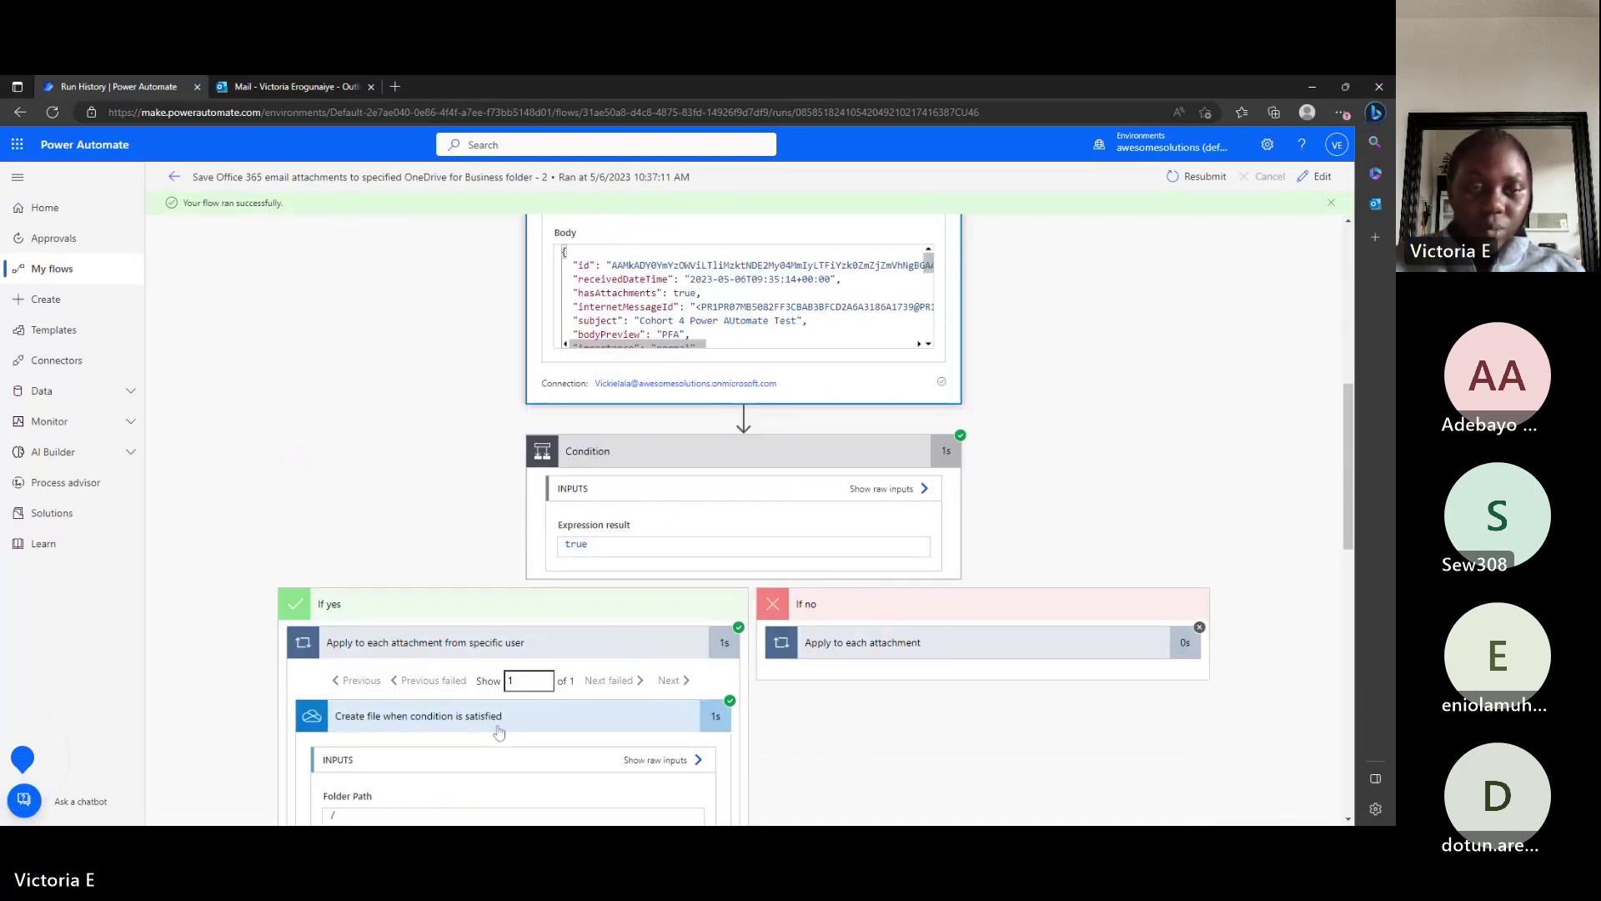
scroll(499, 732, down, 5)
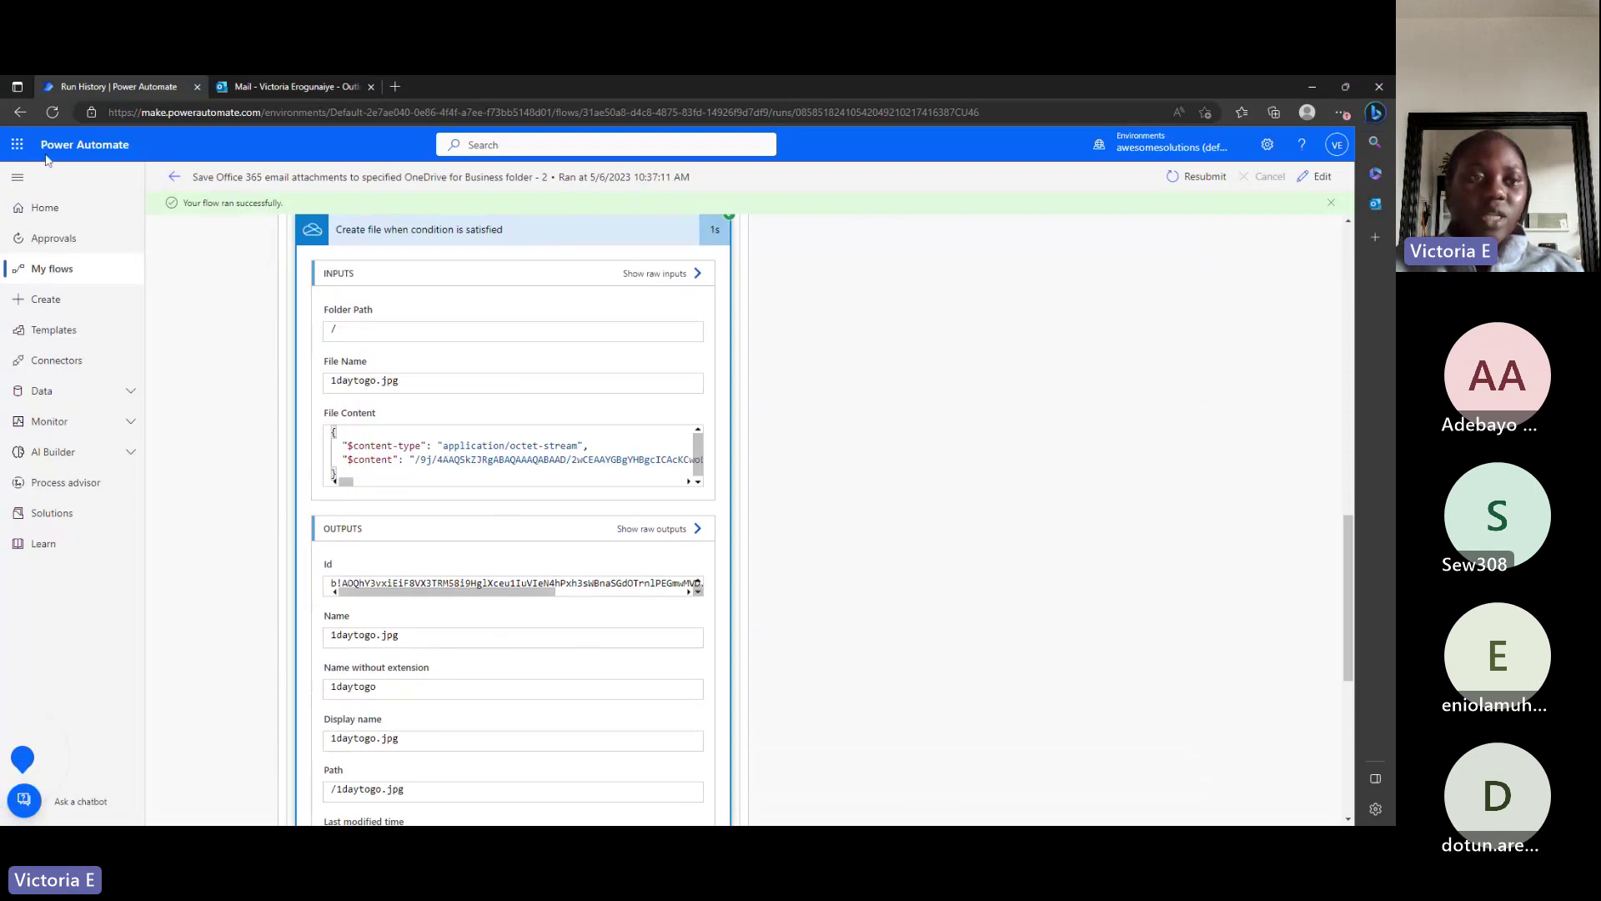
scroll(513, 517, down, 2)
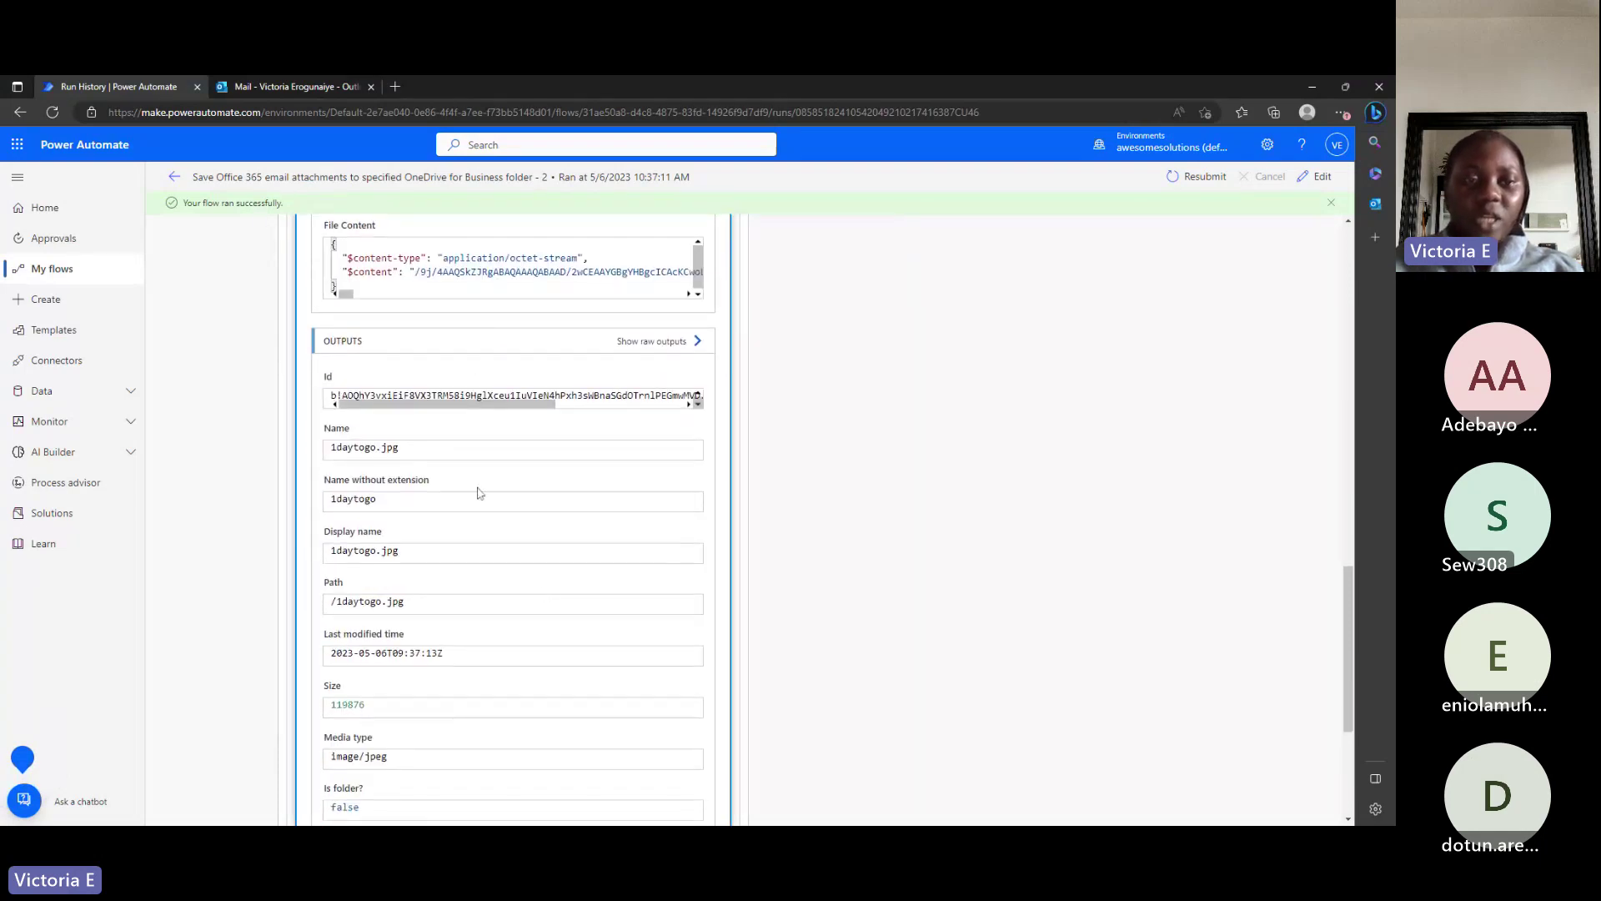
scroll(545, 593, up, 4)
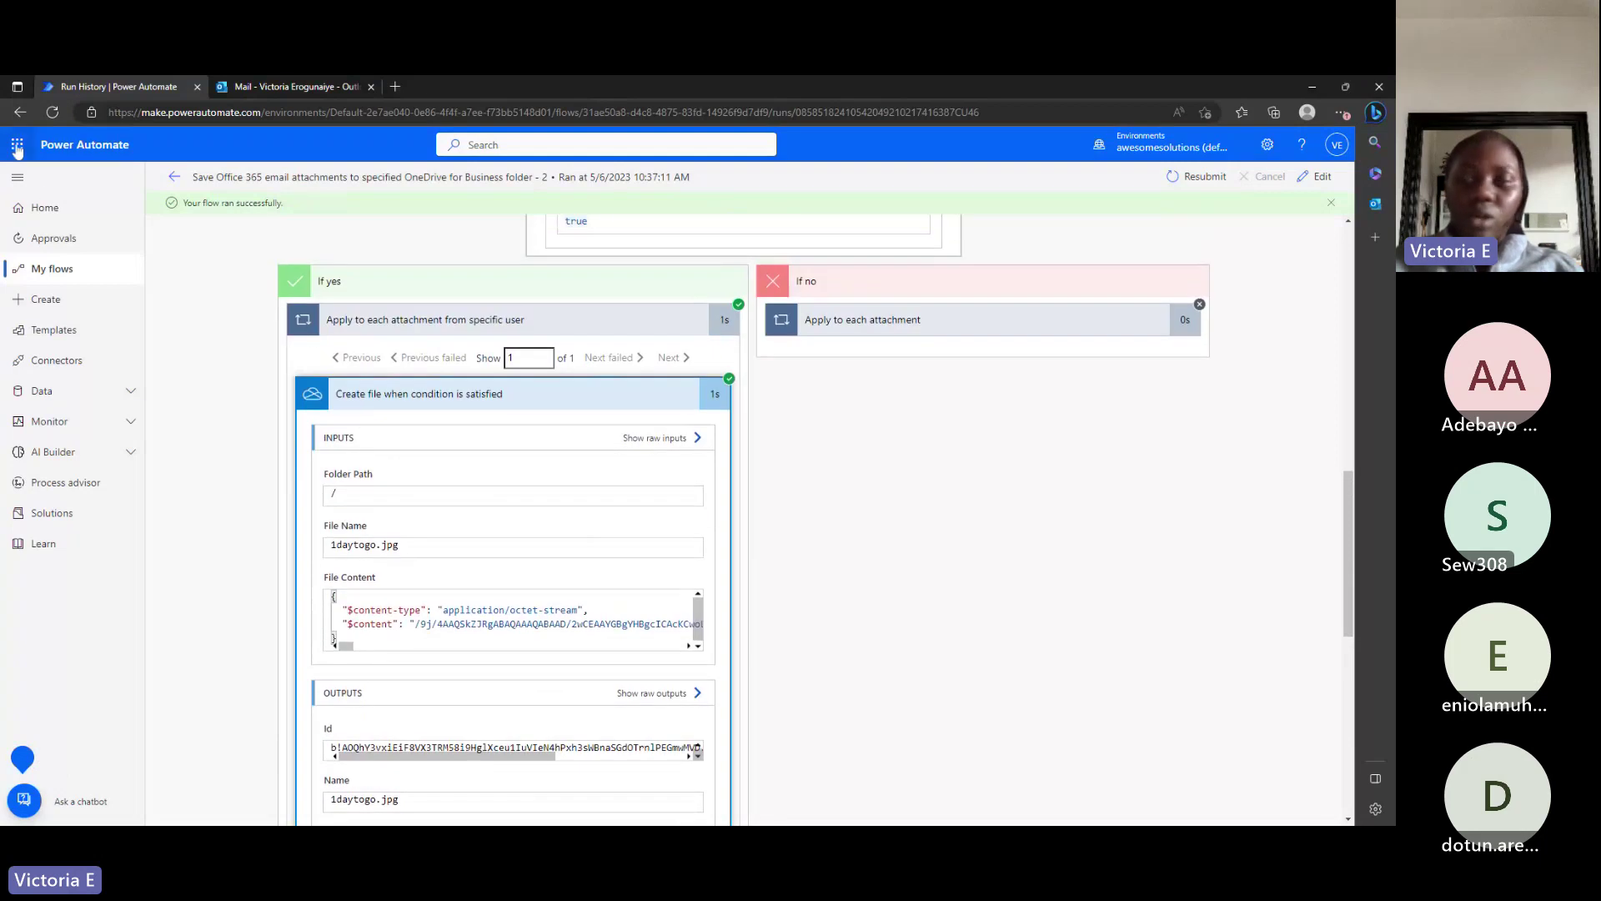
Open OneDrive in a new tab from the Microsoft 365 app launcher.
click(17, 147)
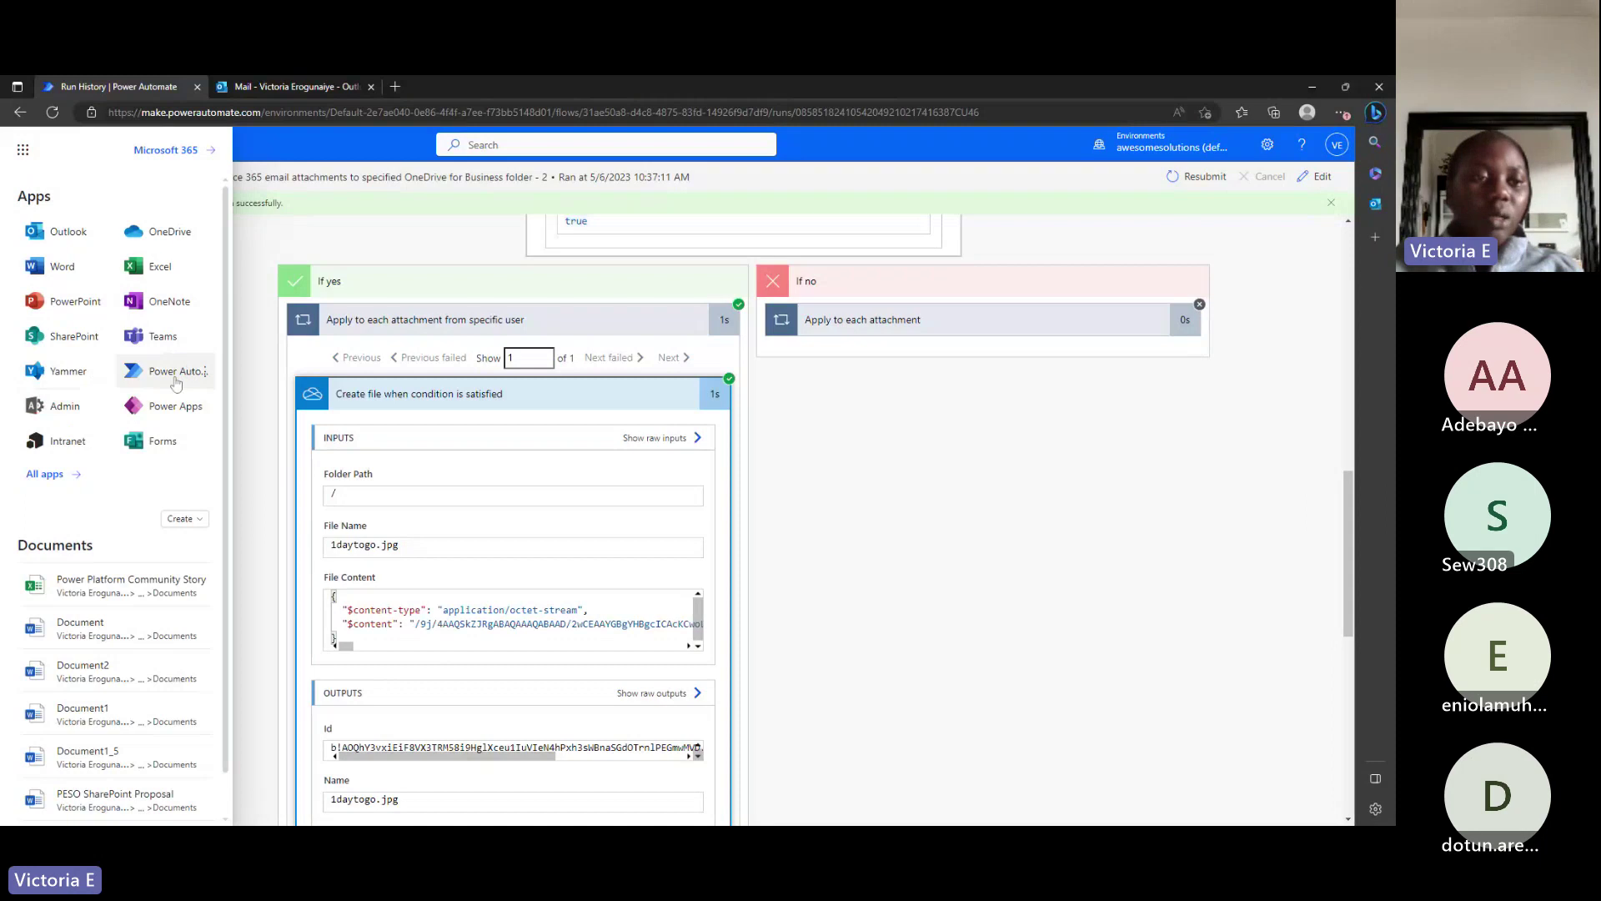
click(166, 240)
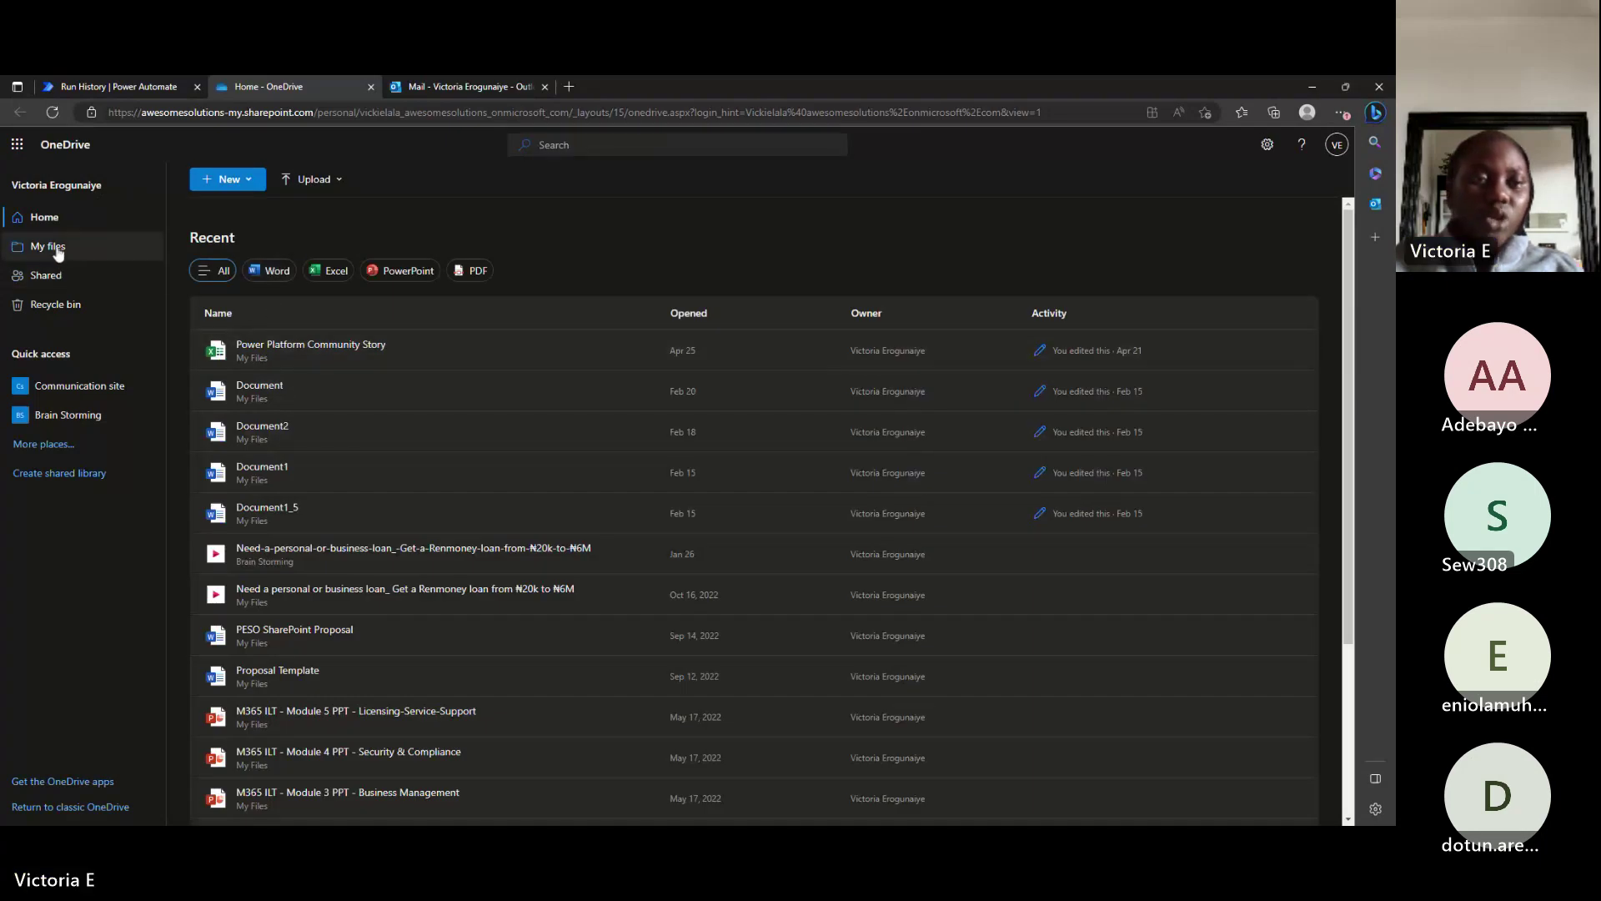
scroll(362, 501, down, 1)
scroll(362, 500, down, 2)
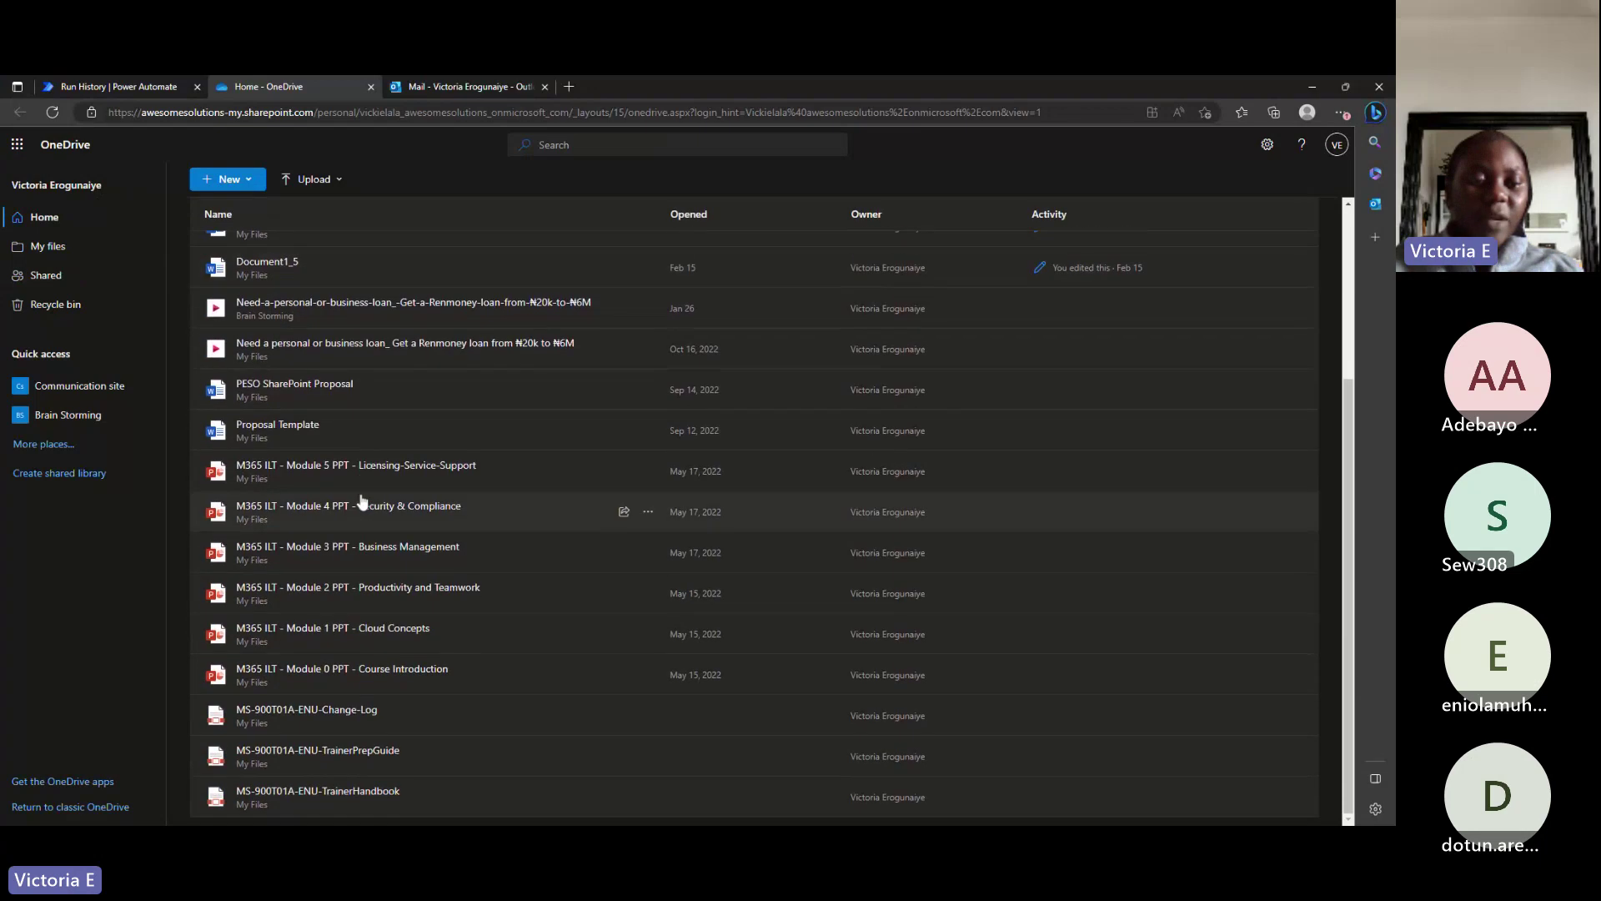
scroll(362, 500, up, 3)
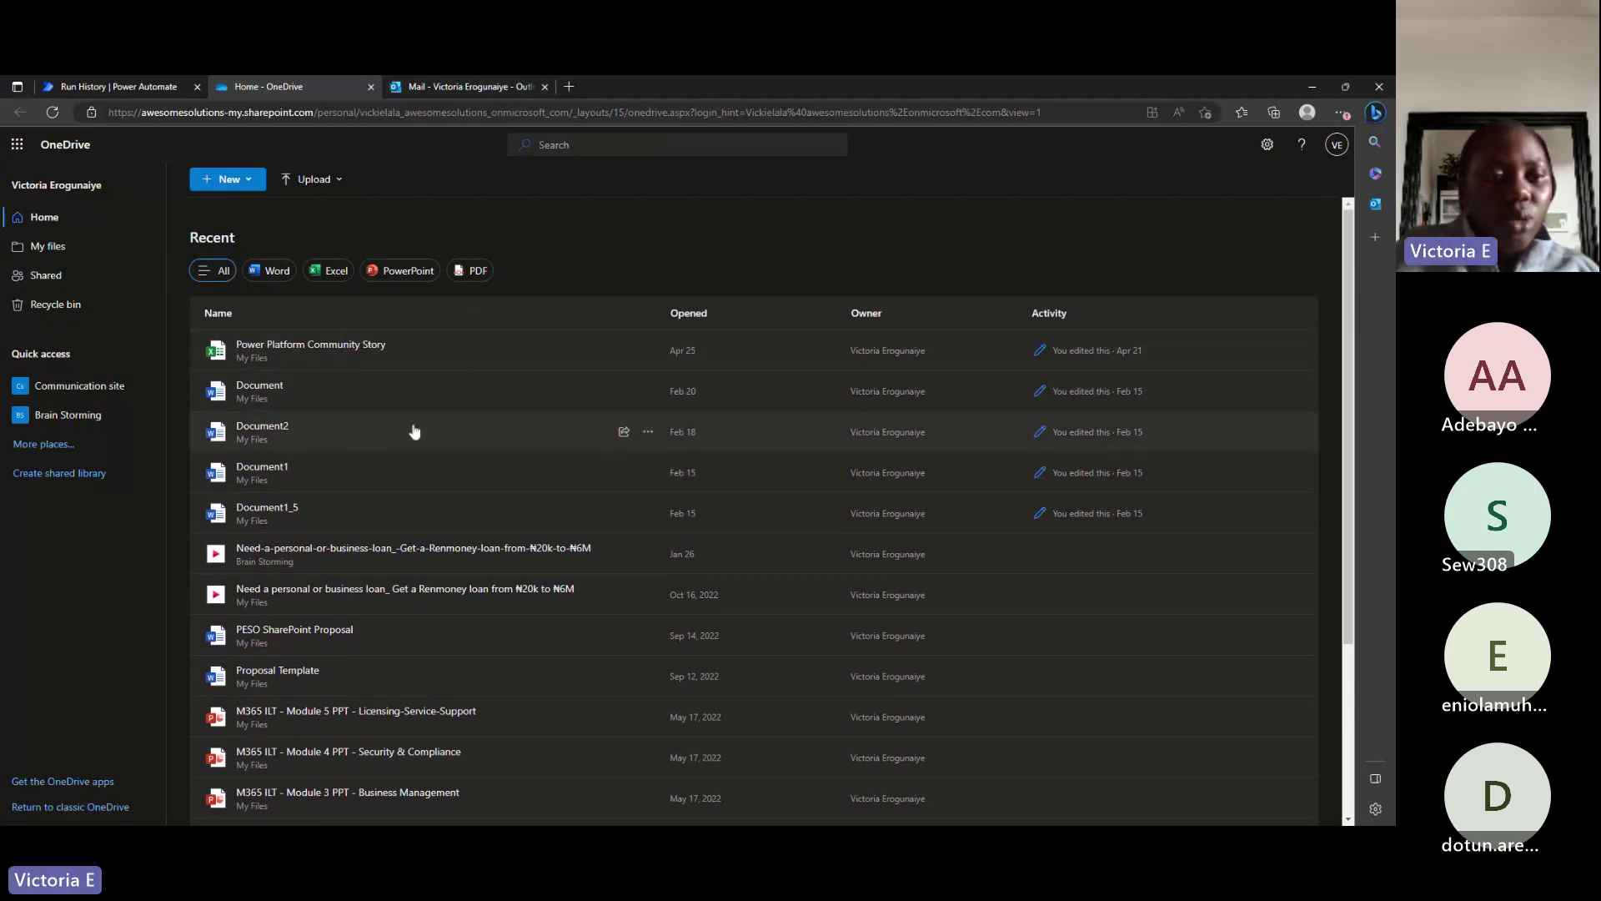
Browse OneDrive's Recycle bin and Shared views, then return to the Home page's recent files.
click(55, 303)
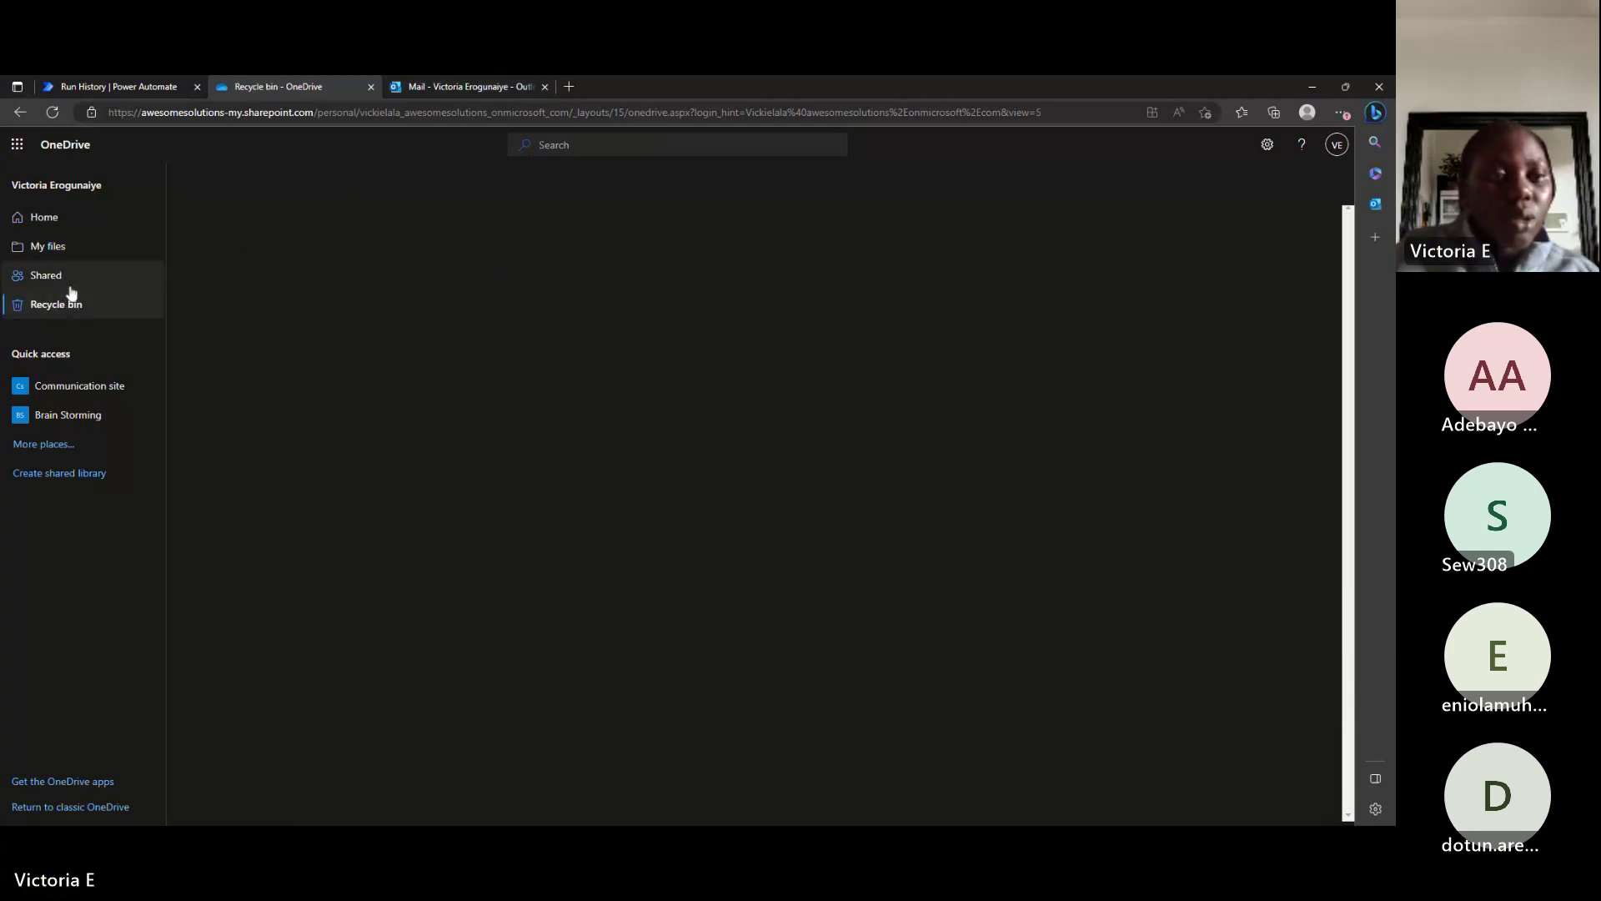
click(70, 284)
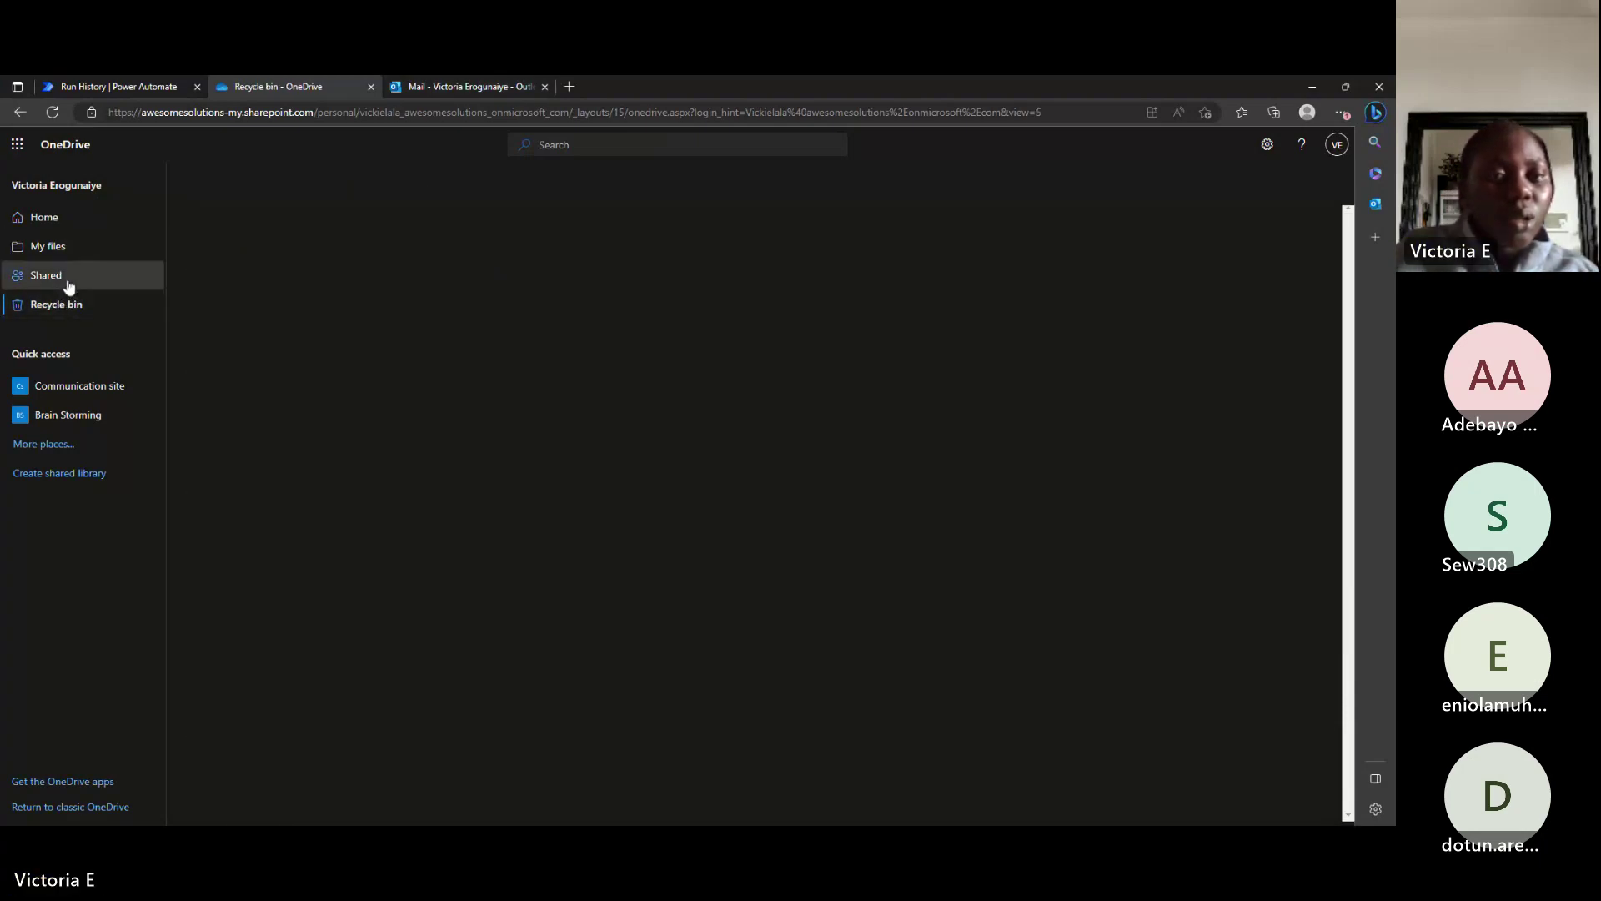
click(74, 230)
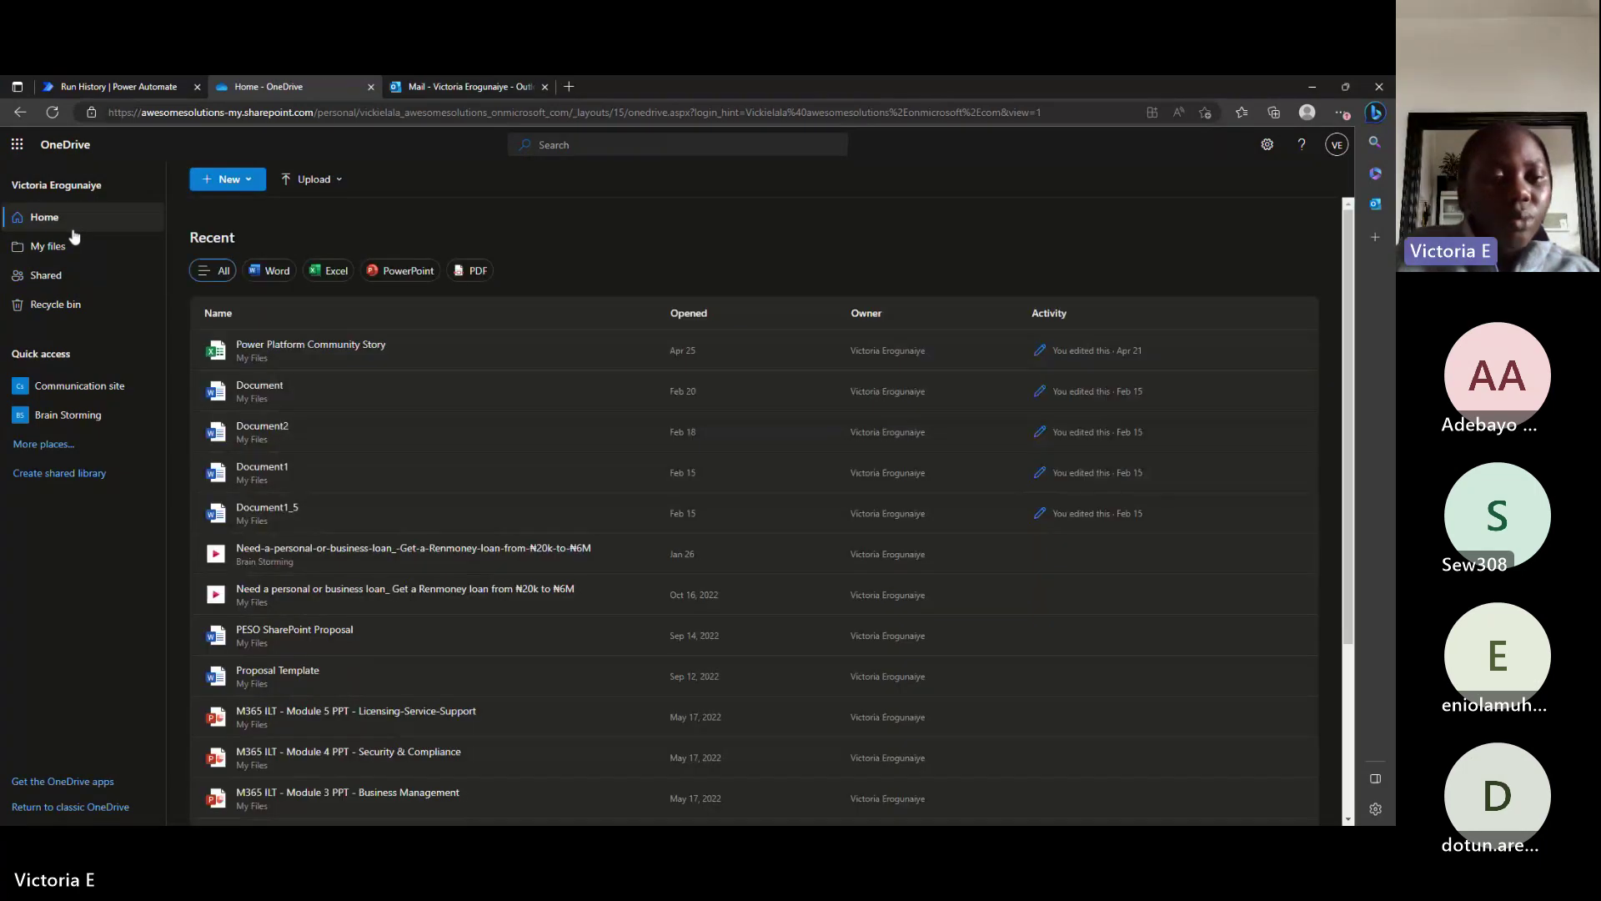
scroll(294, 531, down, 3)
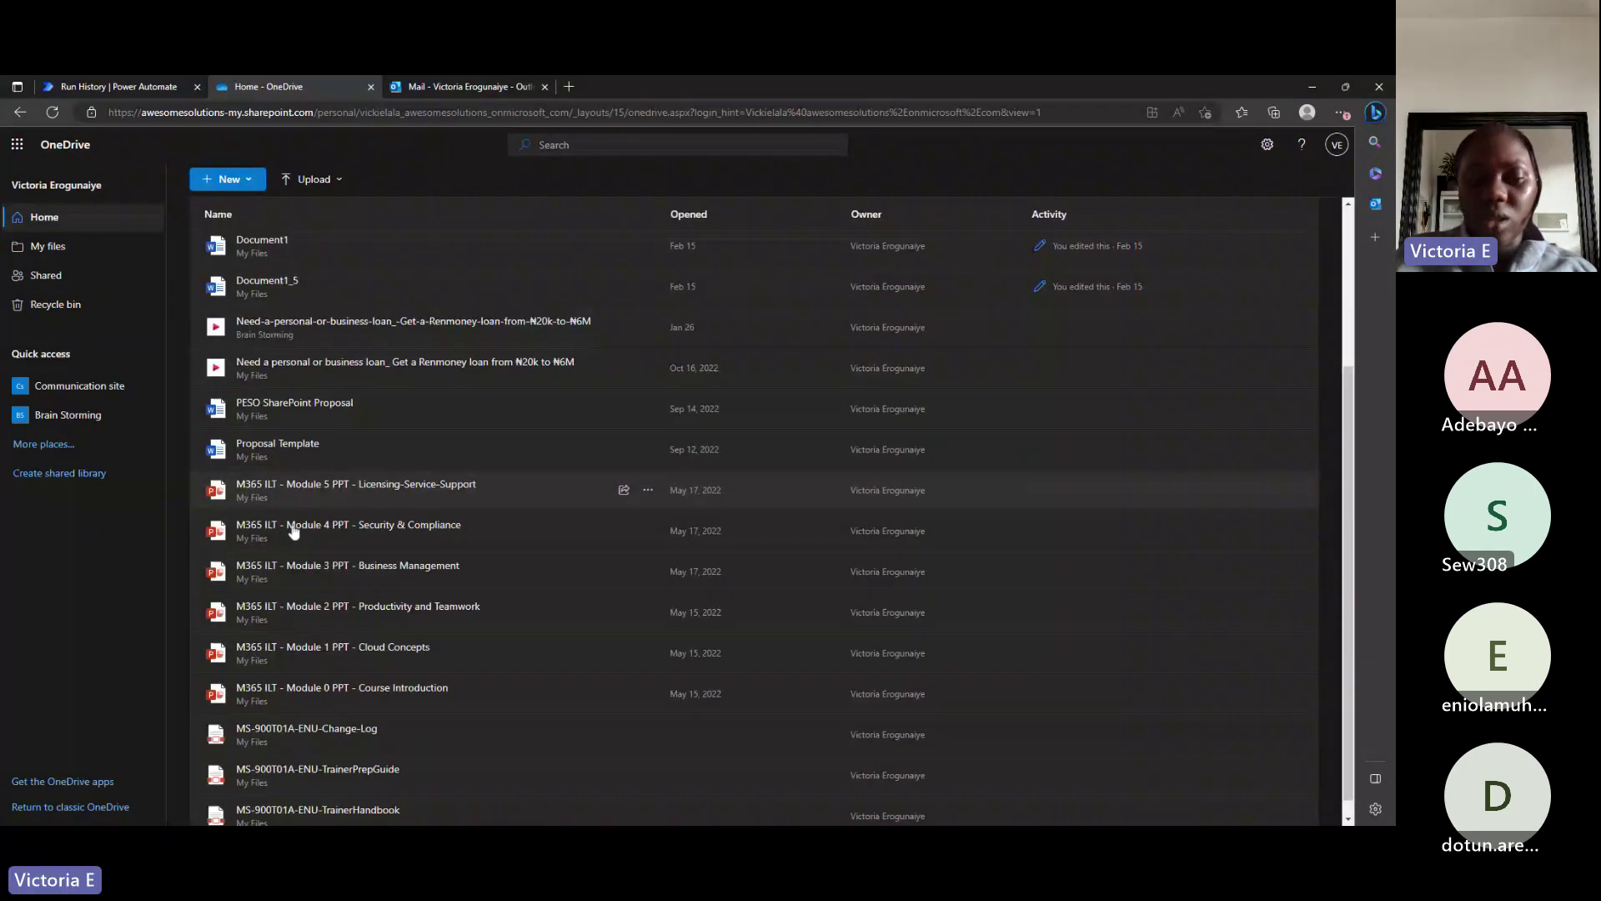
scroll(294, 531, down, 1)
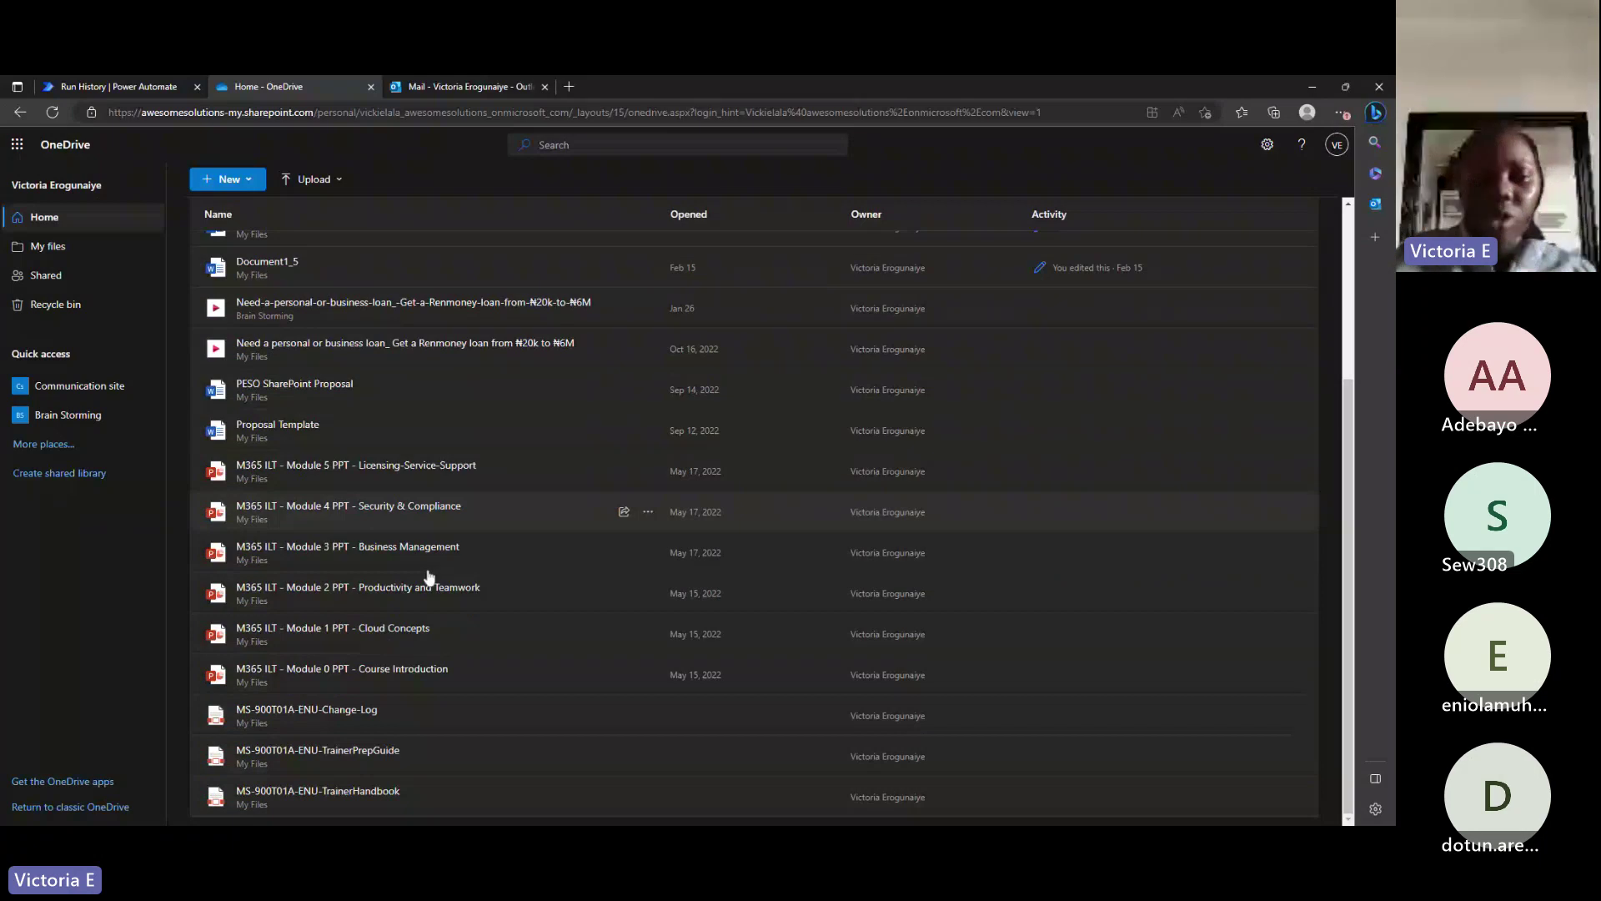
scroll(429, 575, up, 3)
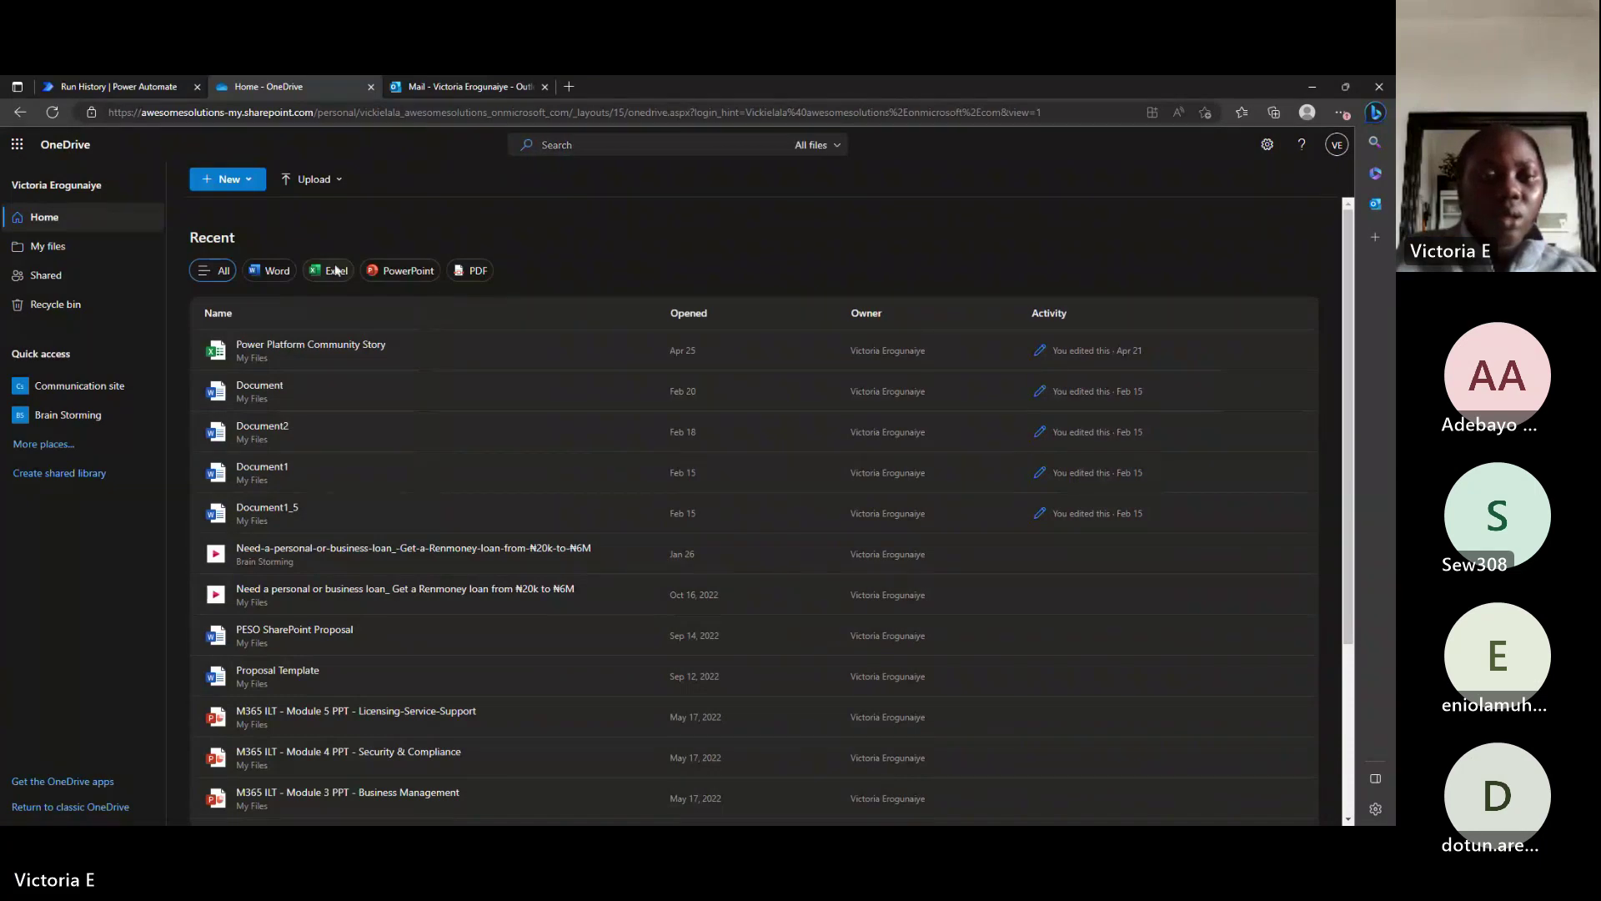
click(18, 147)
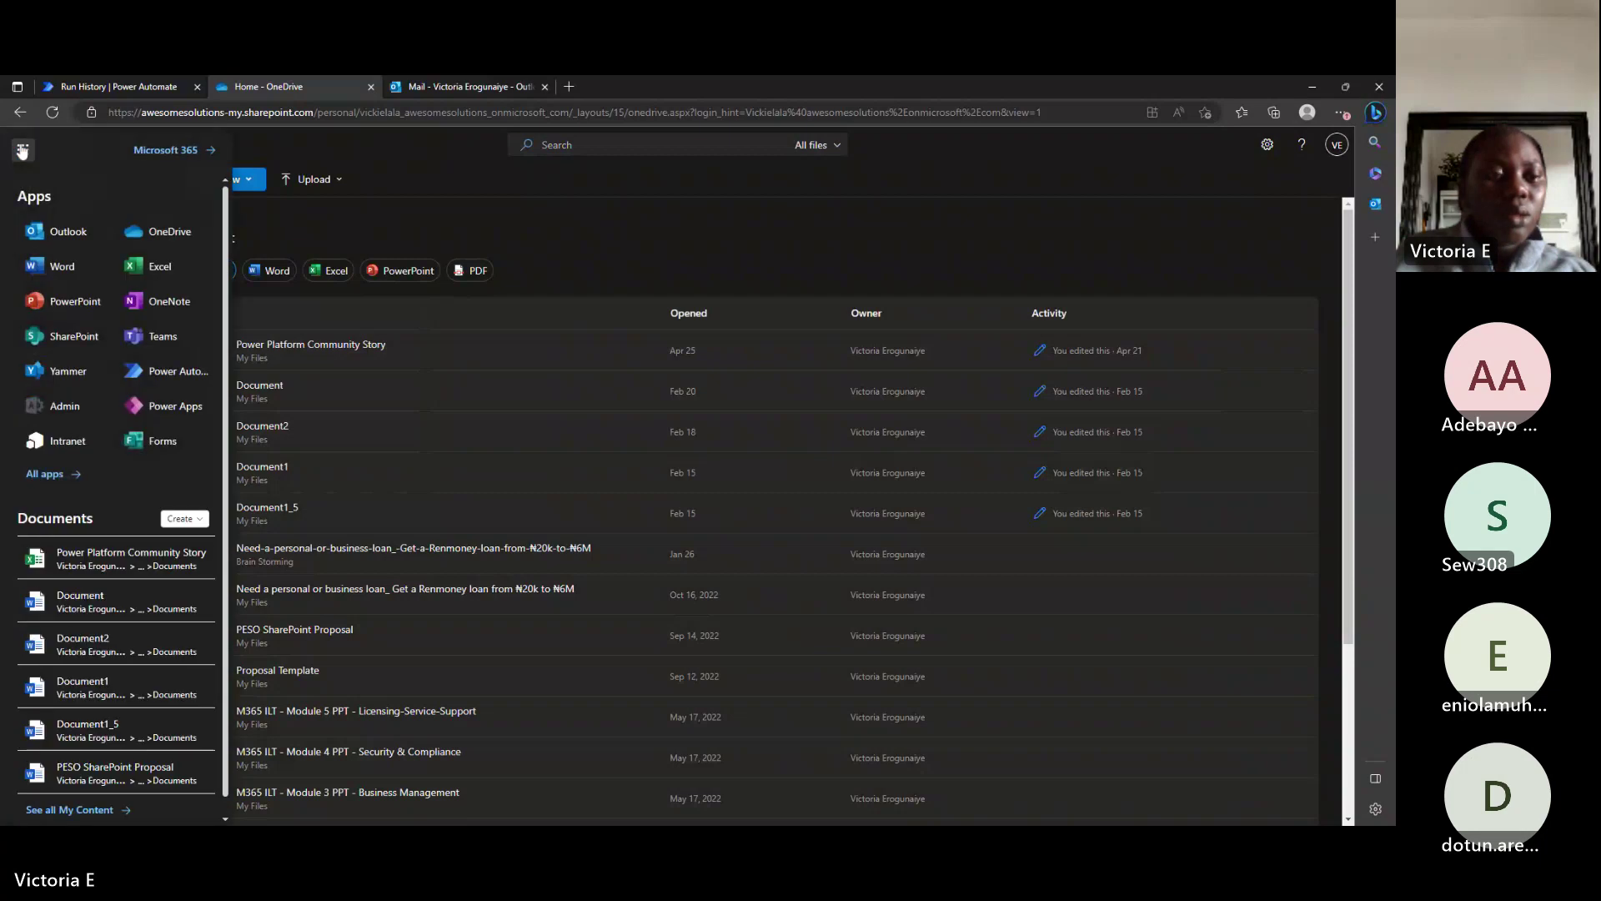
click(596, 264)
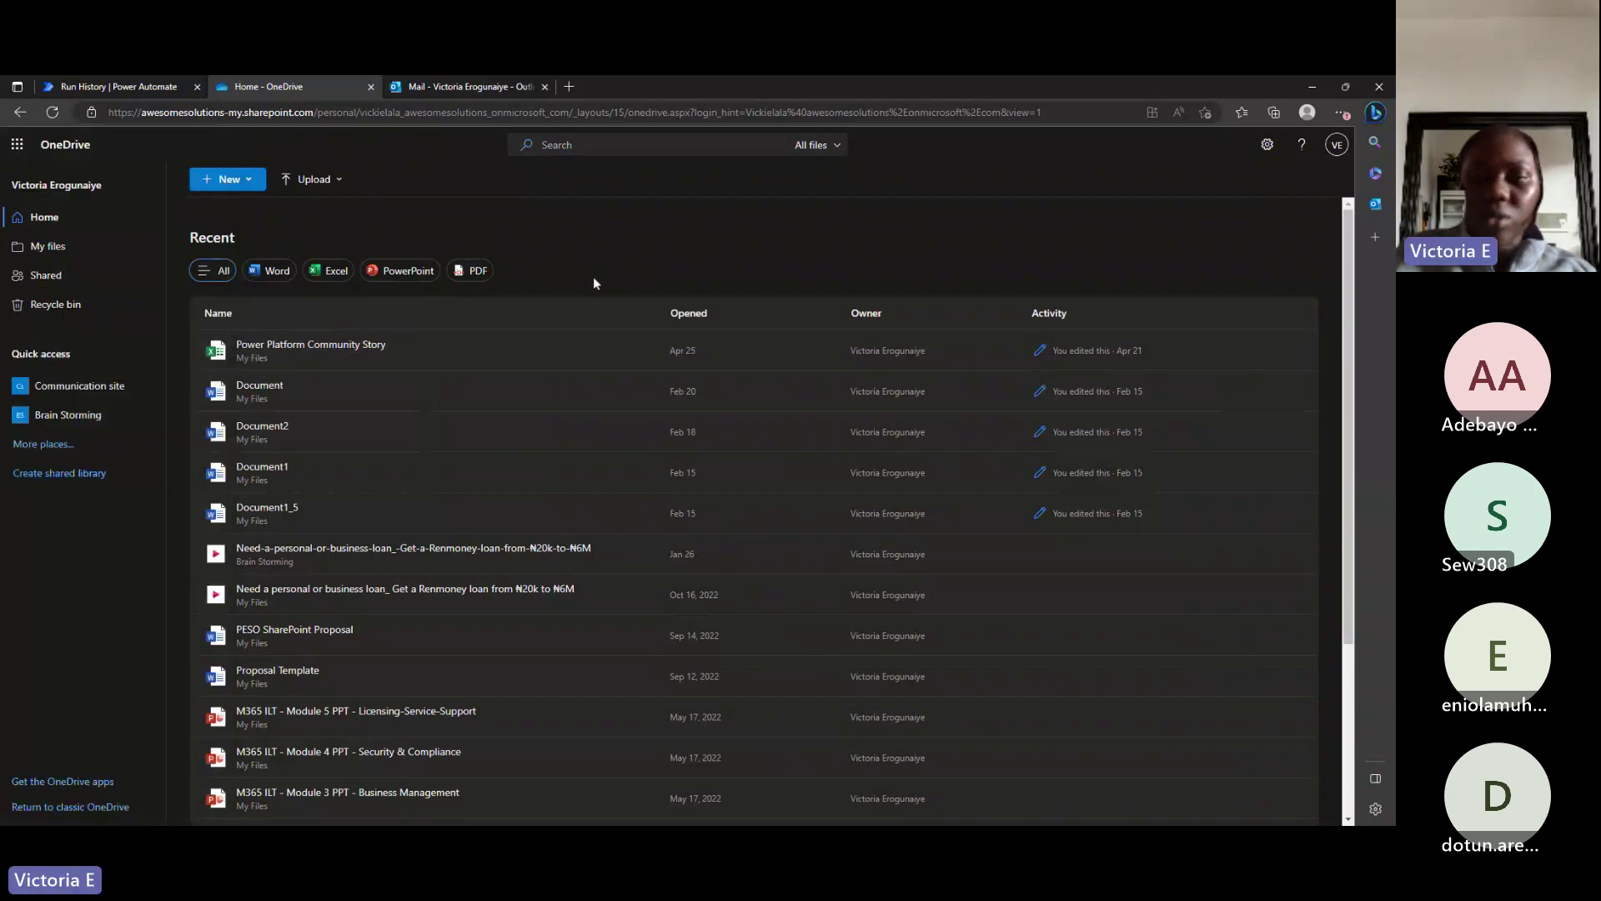
scroll(571, 530, down, 3)
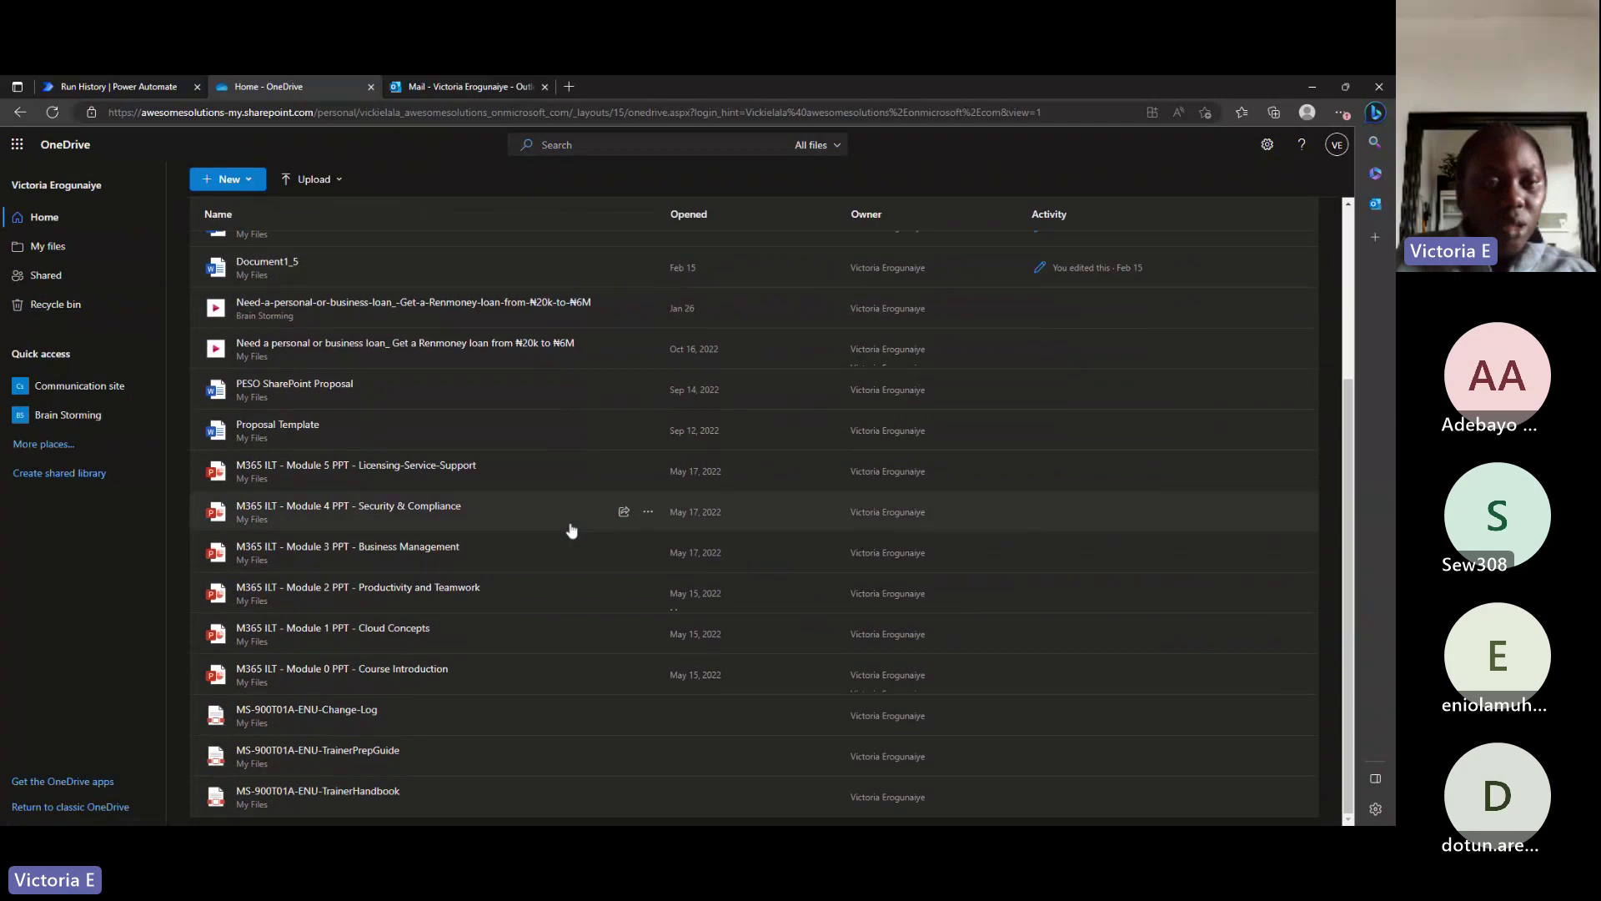
scroll(571, 530, up, 3)
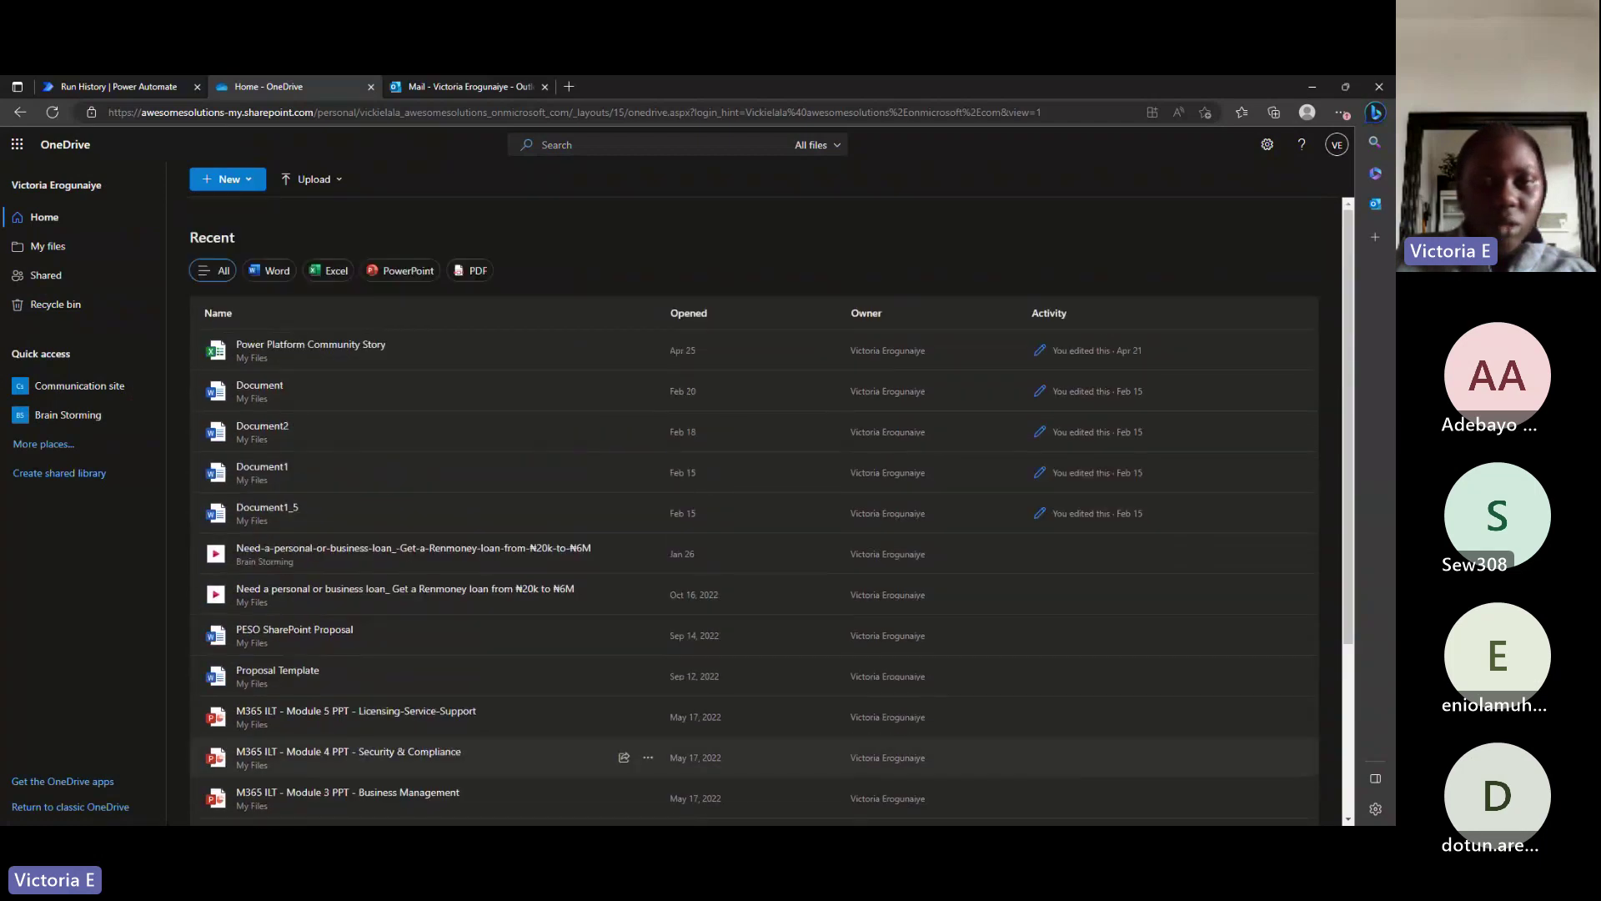
Check the test email in Outlook, then view the run's file outputs: /1daytogo.jpg, size 119876.
click(447, 76)
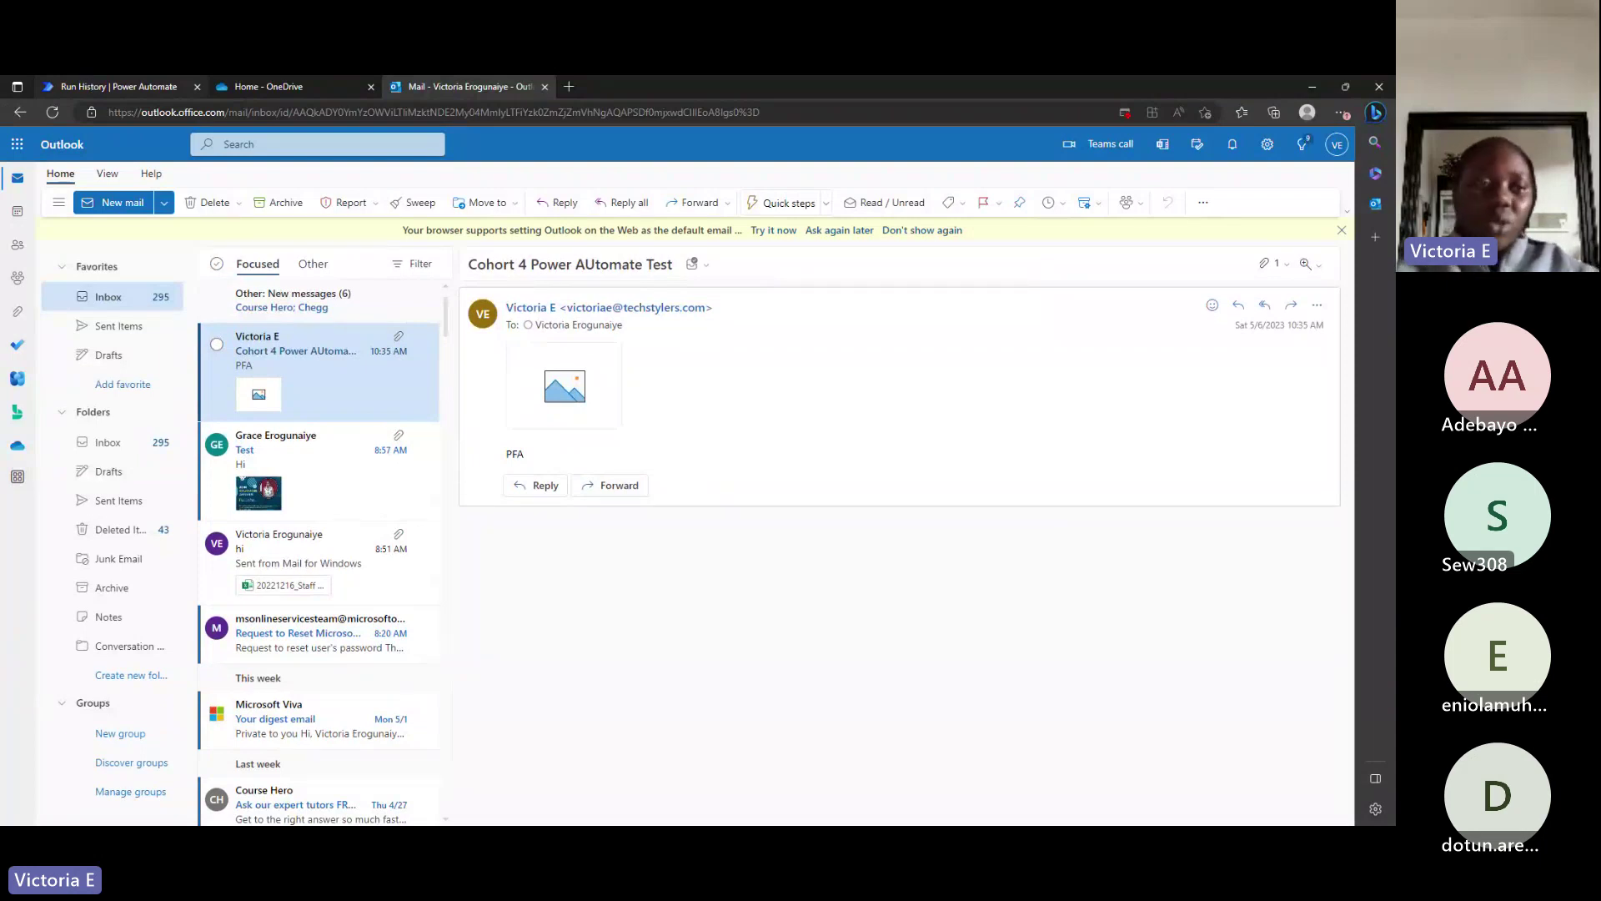
click(117, 88)
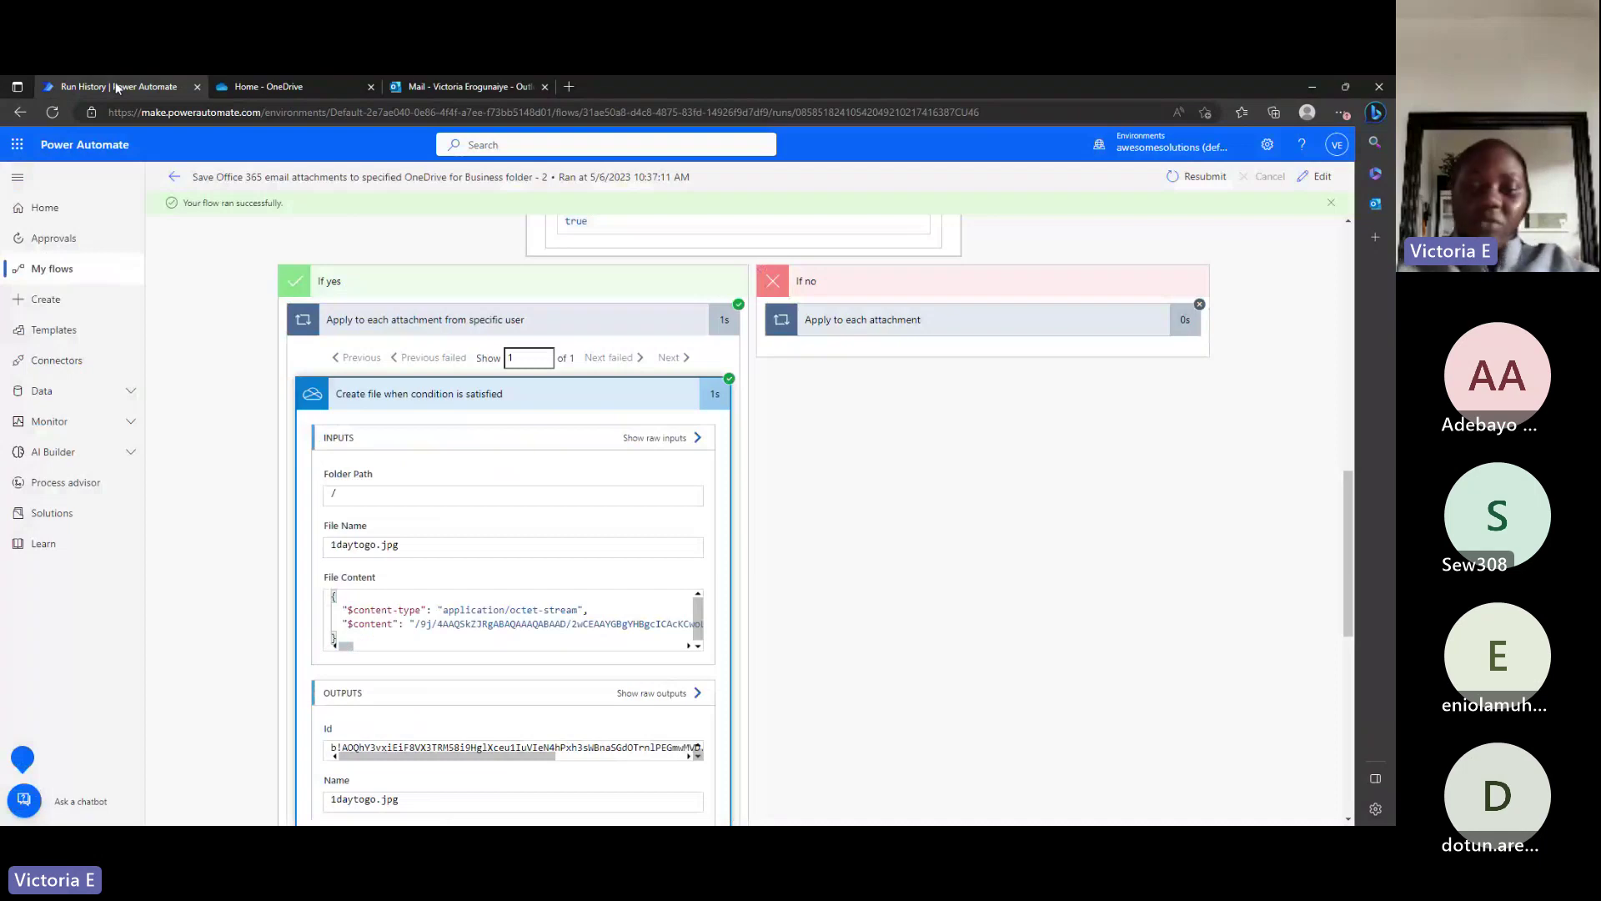
scroll(1029, 639, down, 3)
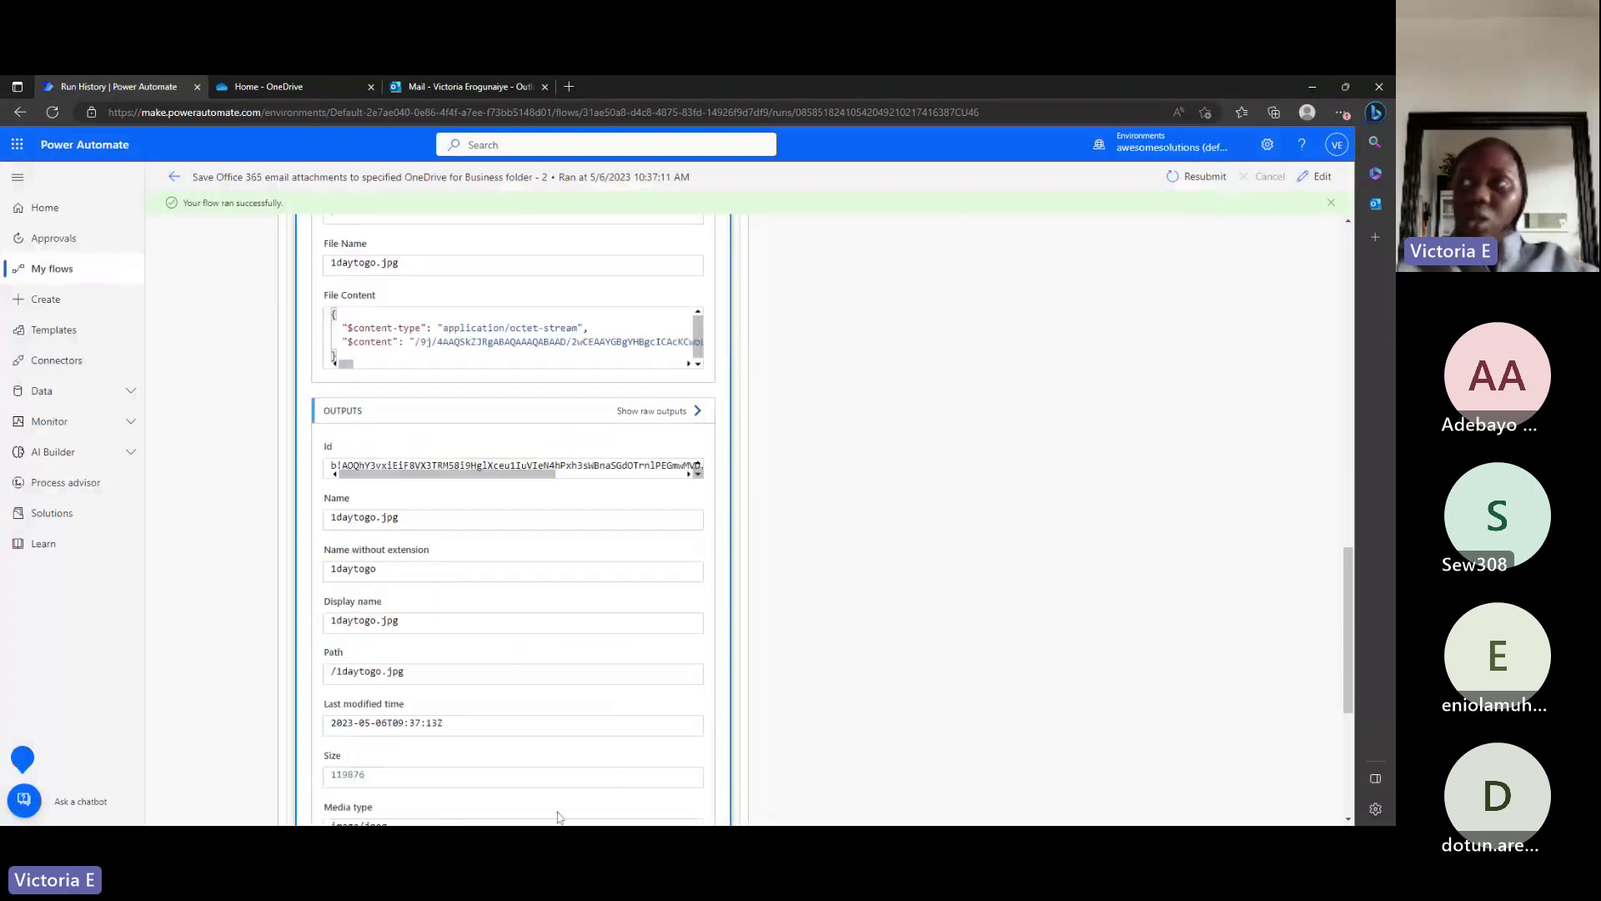